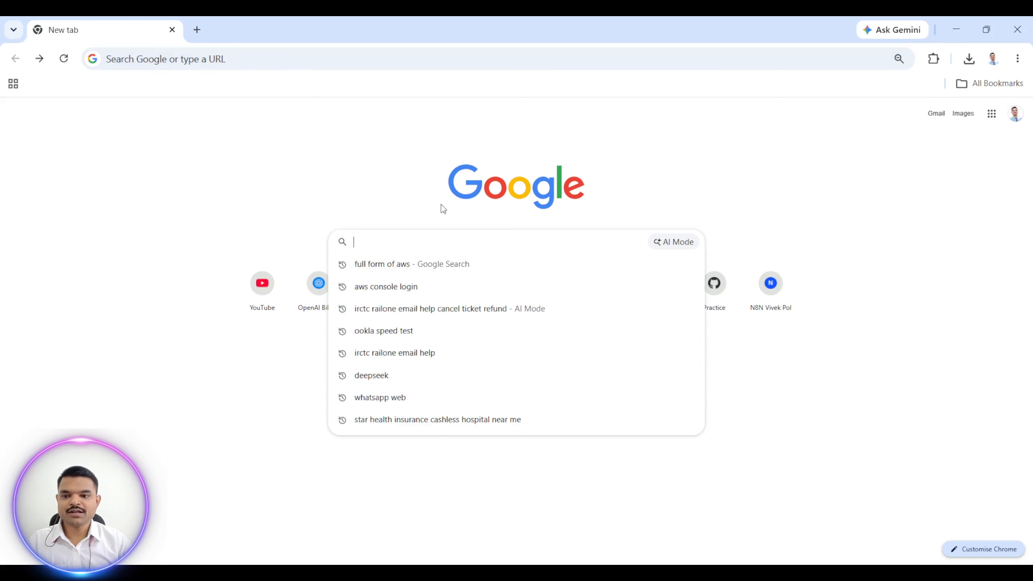
Search Google for "amazon console login" and open the sponsored Amazon Web Services result.
type("amazon ")
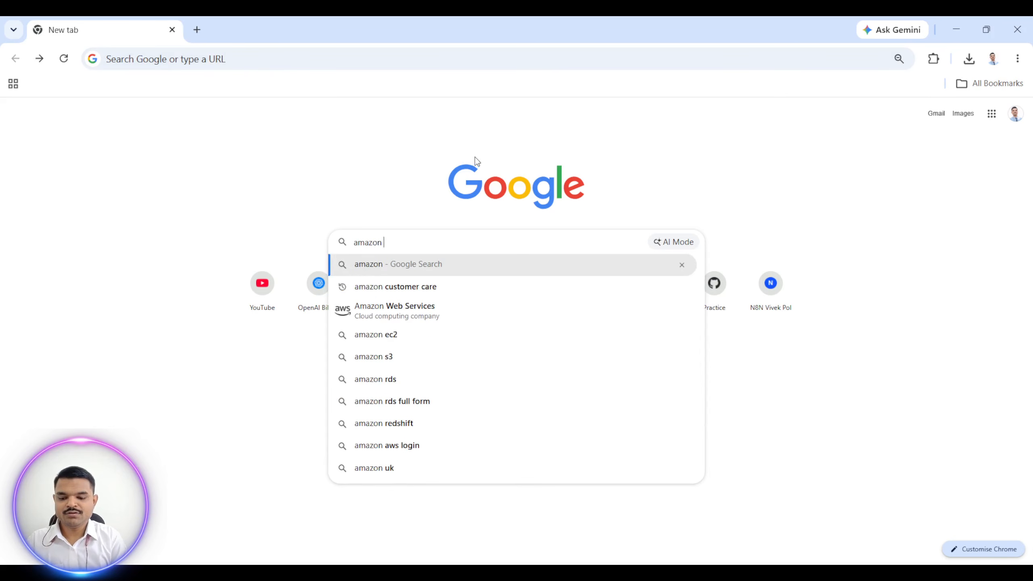
type("cl")
key("BackSpace")
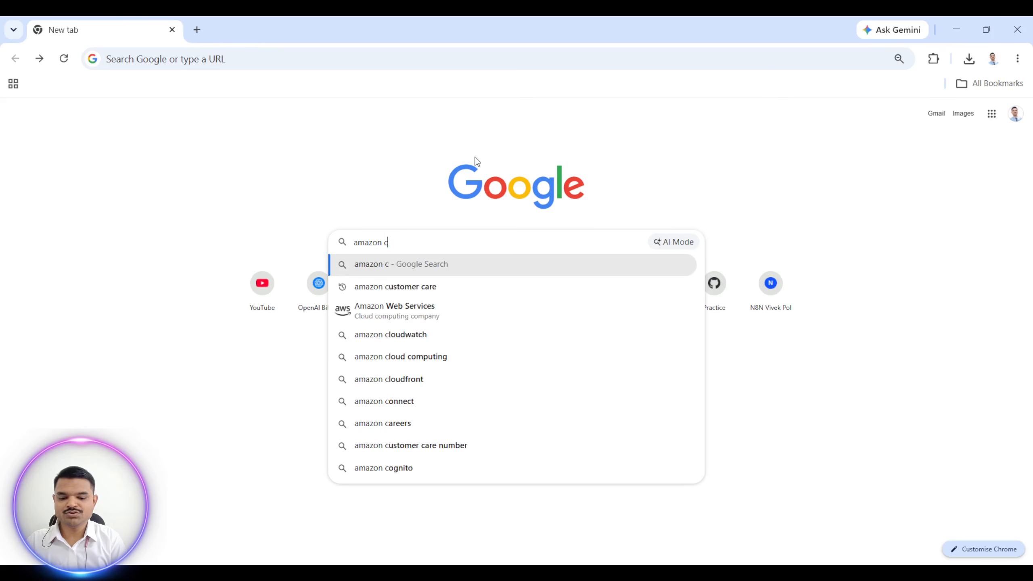
type("onsole")
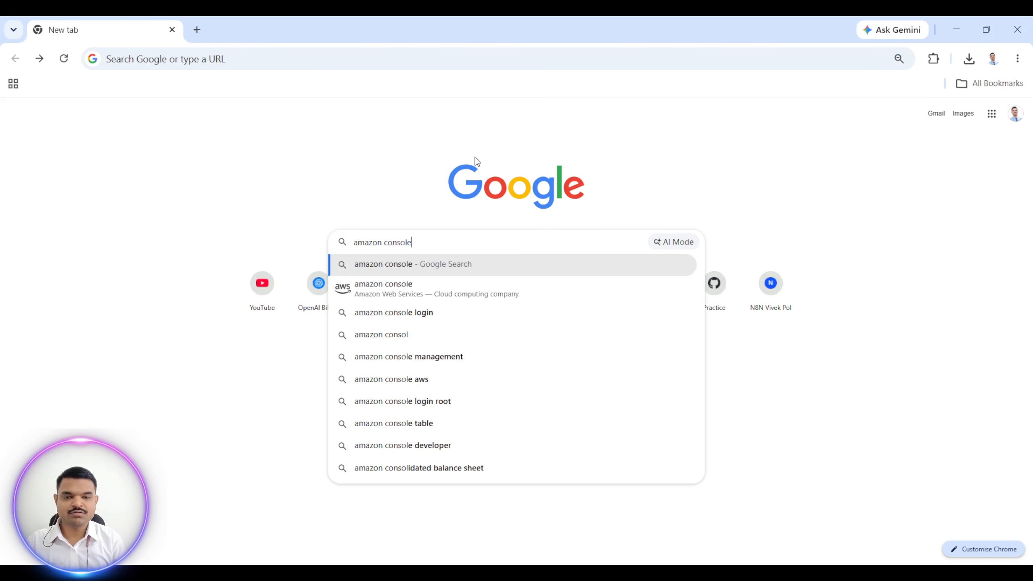
type(" login")
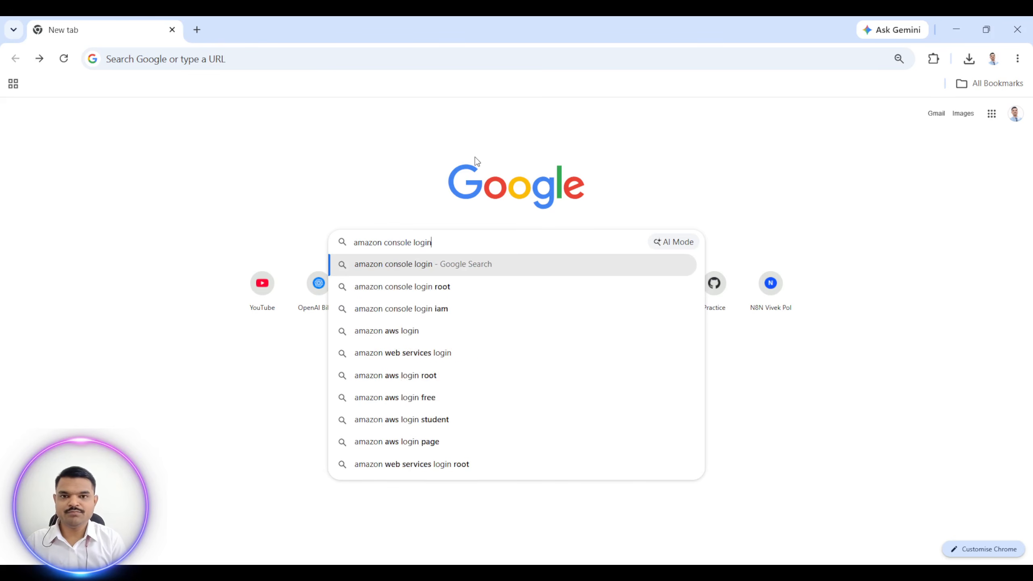
key("Return")
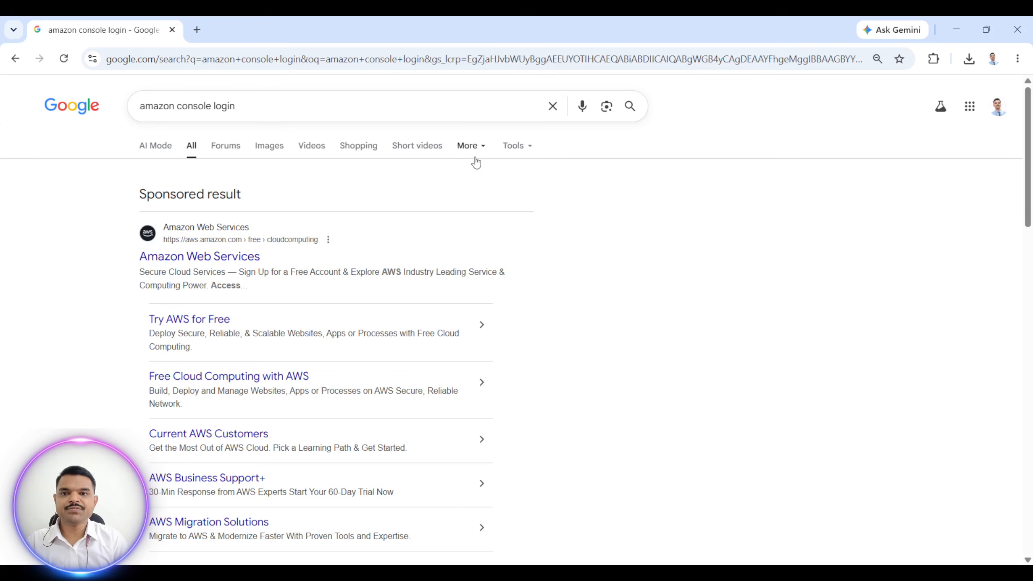
left_click(179, 267)
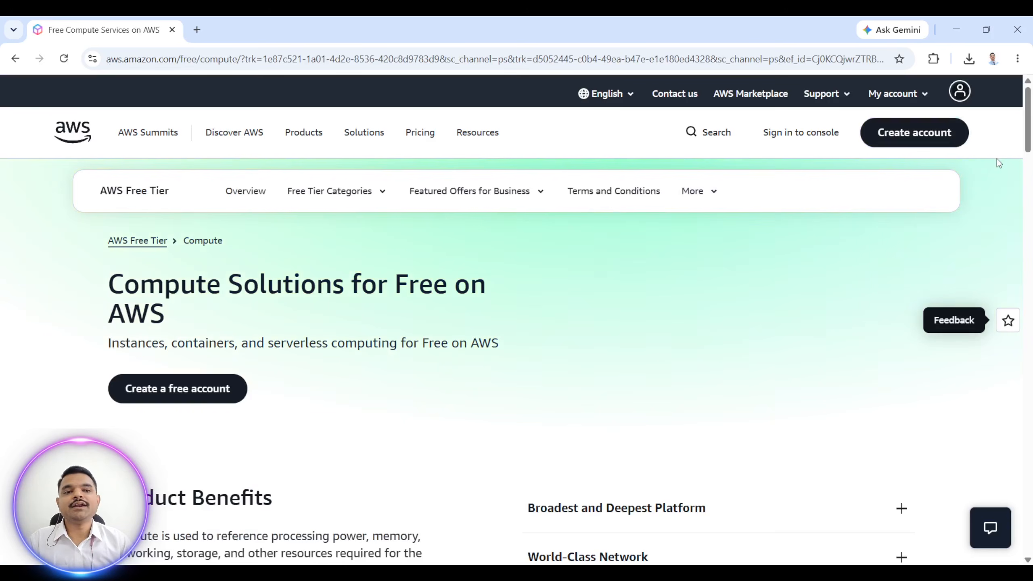
Sign in to the AWS website profile with the Google account and check which profile is signed in.
left_click(960, 92)
left_click(828, 219)
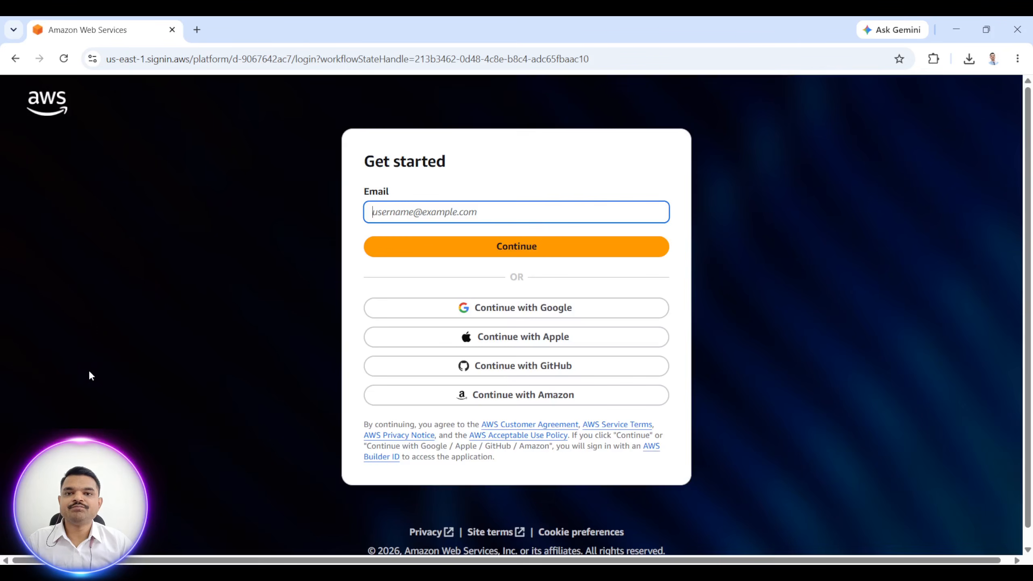
left_click(420, 316)
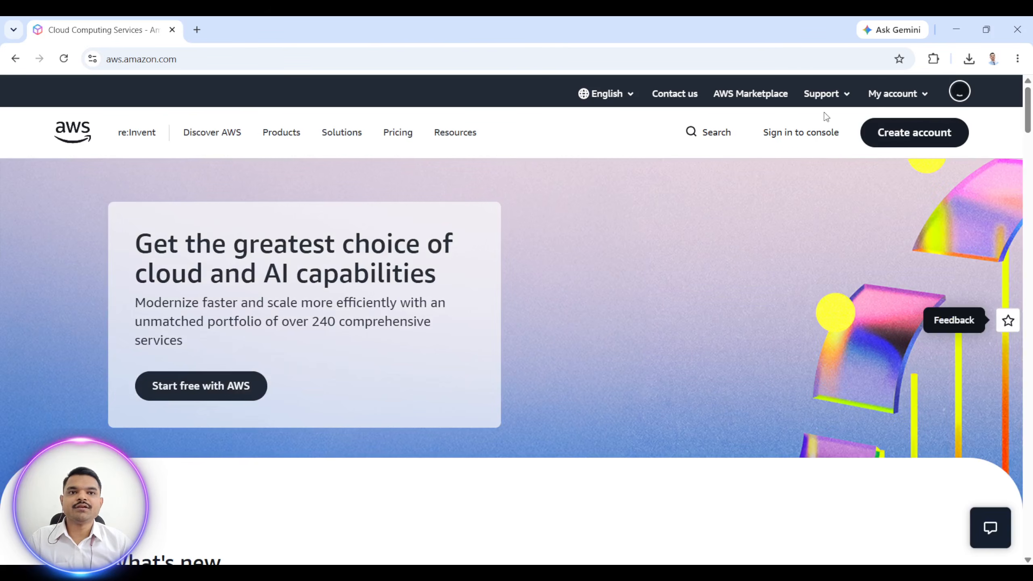
left_click(961, 91)
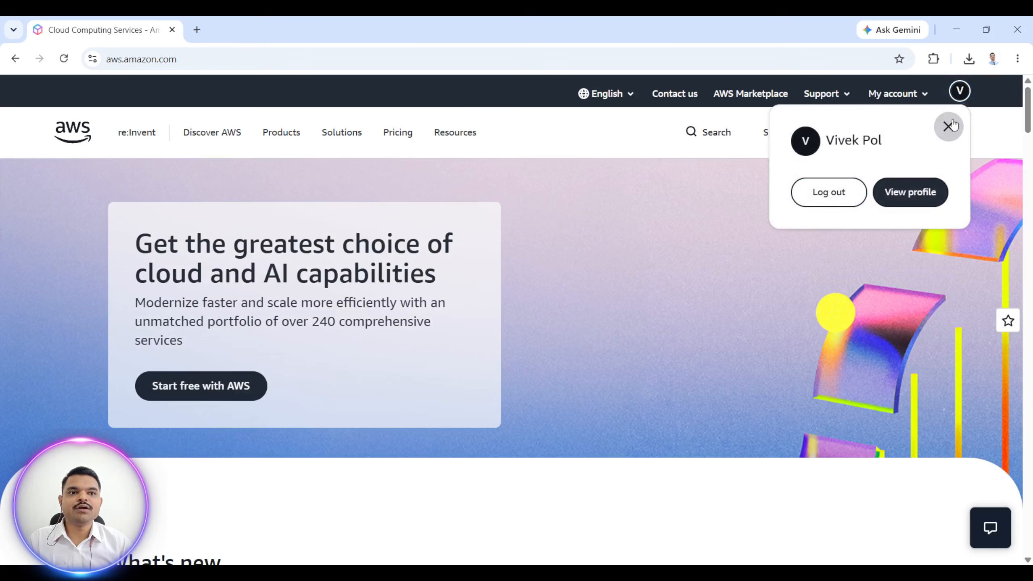
left_click(948, 126)
Open the AWS Management Console sign-in page and switch from IAM user to root user email sign-in.
left_click(906, 97)
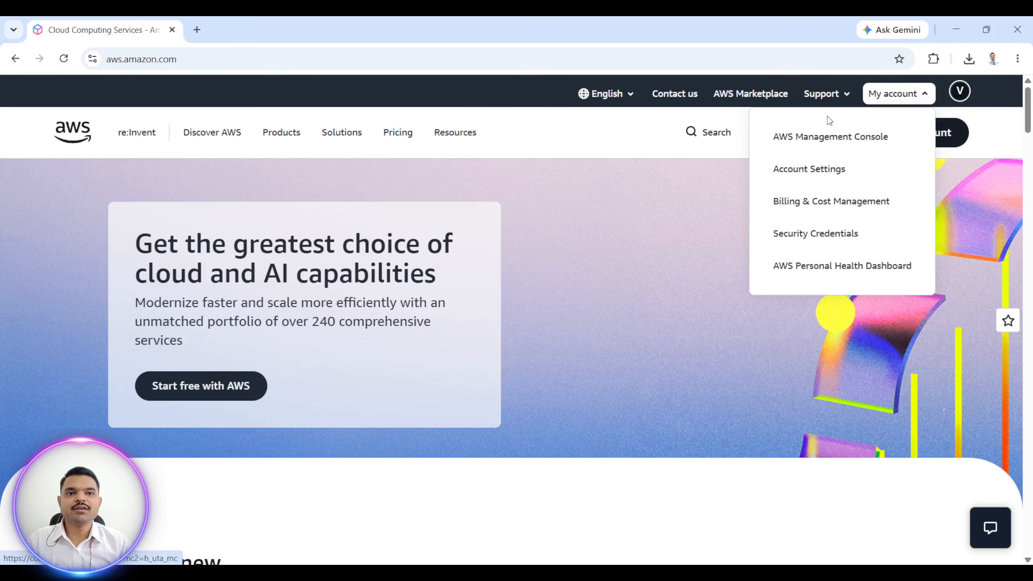
left_click(838, 139)
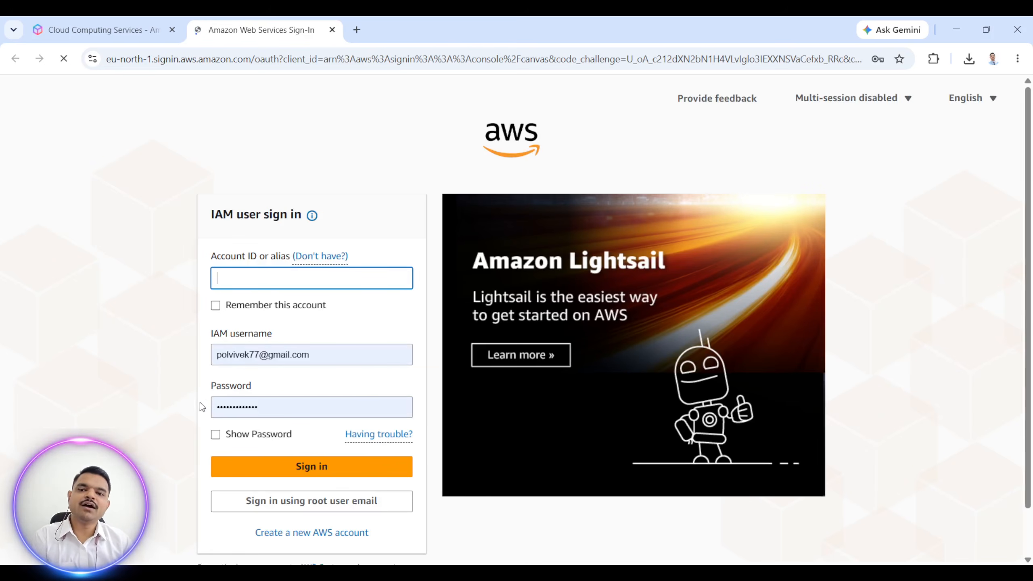
scroll(183, 403, "down", 2)
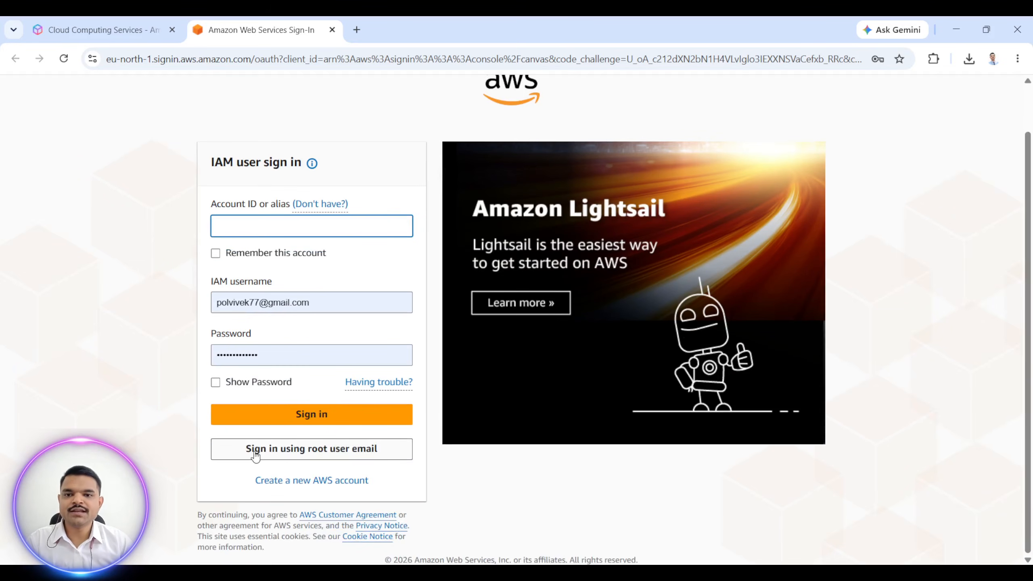
left_click(225, 454)
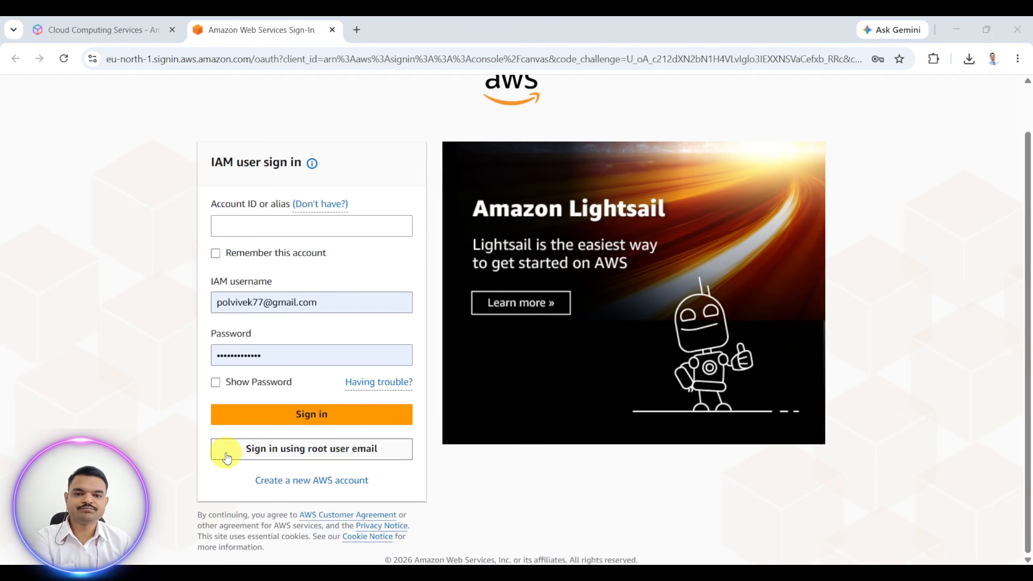
left_click(309, 449)
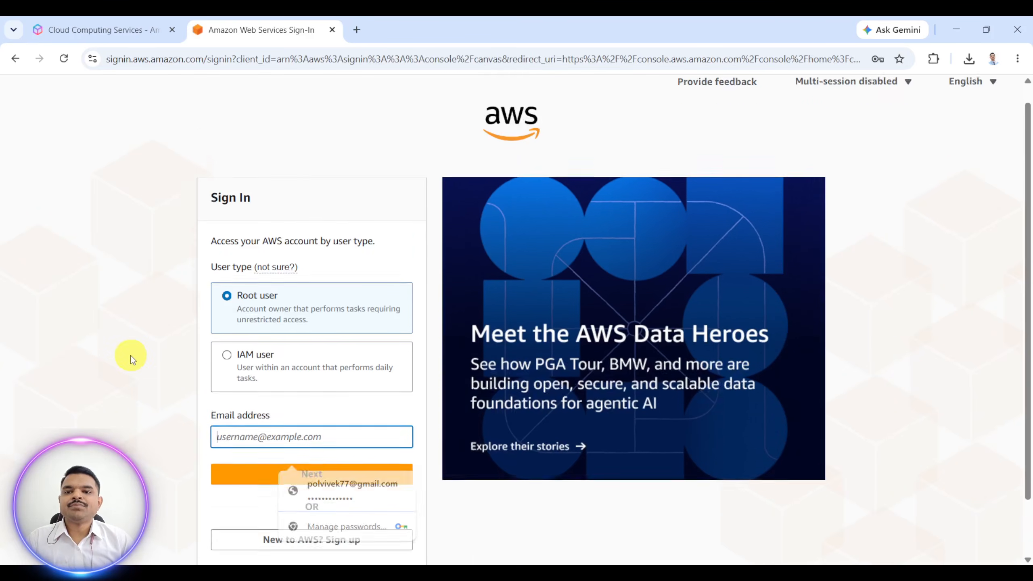
Sign in as root user with the saved account email and password, and complete the additional verification with the saved passkey.
scroll(131, 355, "down", 2)
left_click(238, 367)
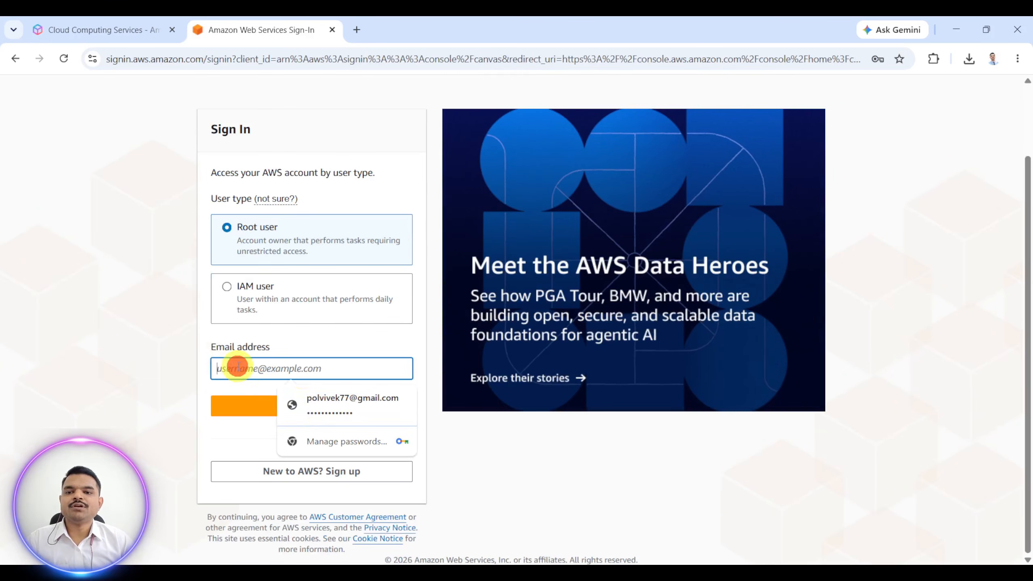
left_click(353, 410)
left_click(251, 404)
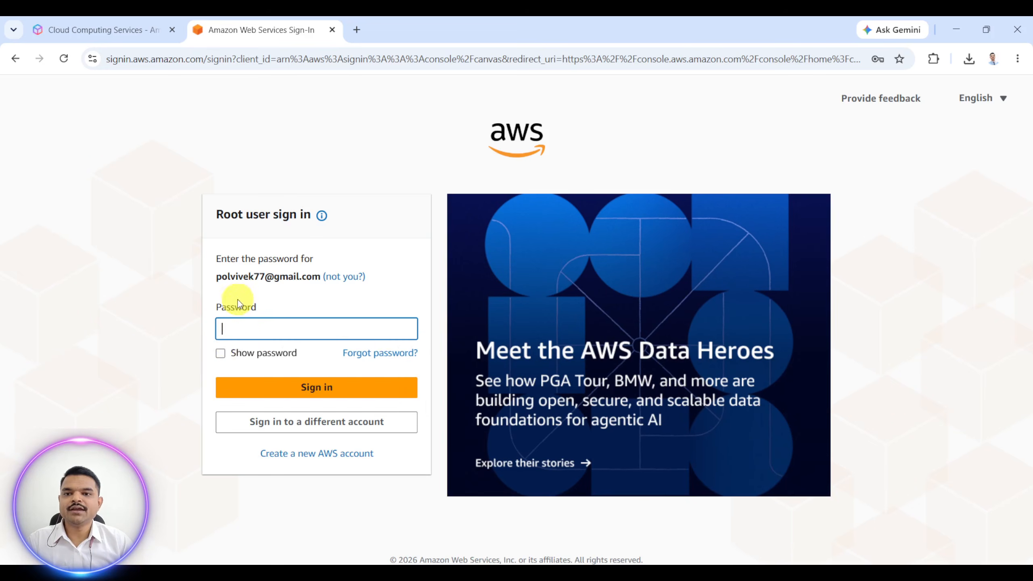
left_click(243, 326)
left_click(346, 361)
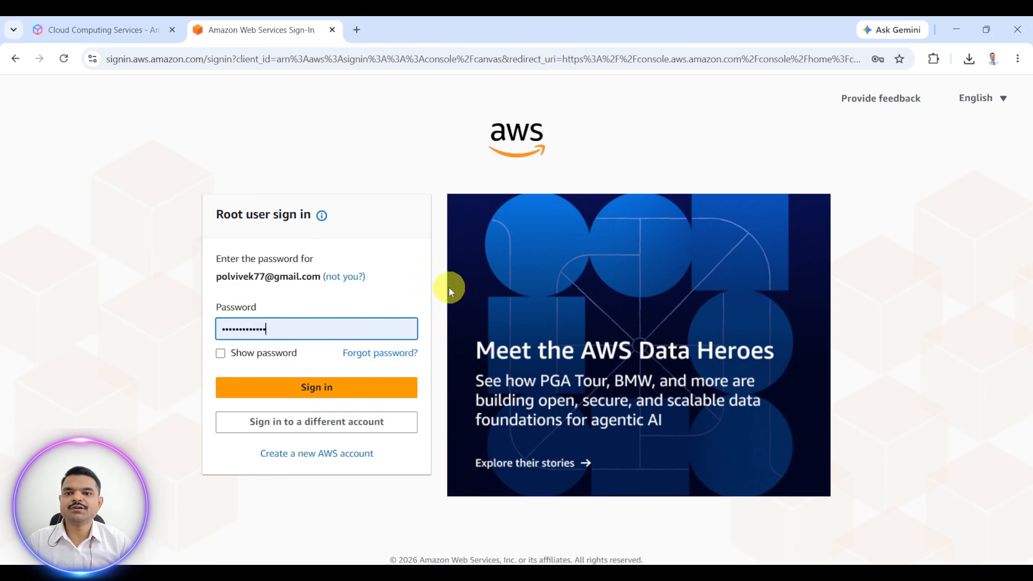
left_click(362, 387)
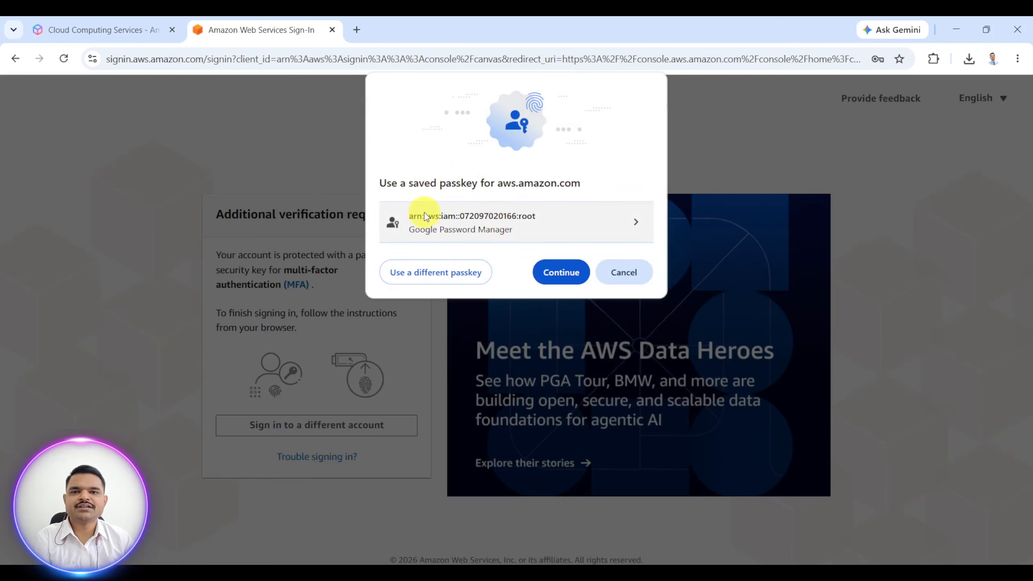
left_click(564, 277)
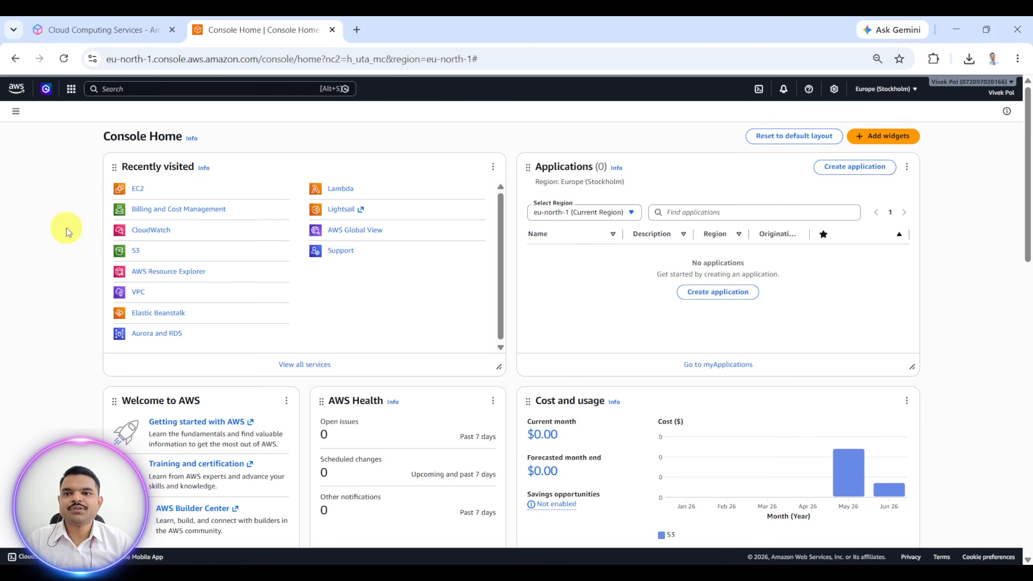
Enlarge the Console Home page back to the browser's default zoom level.
left_click(52, 176)
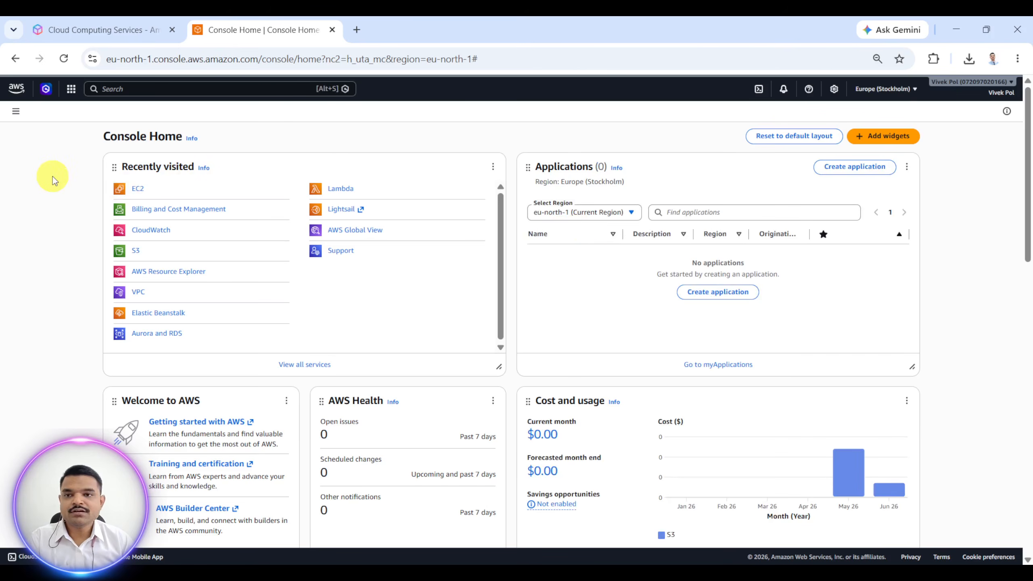
key("ctrl+plus")
key("ctrl+plus")
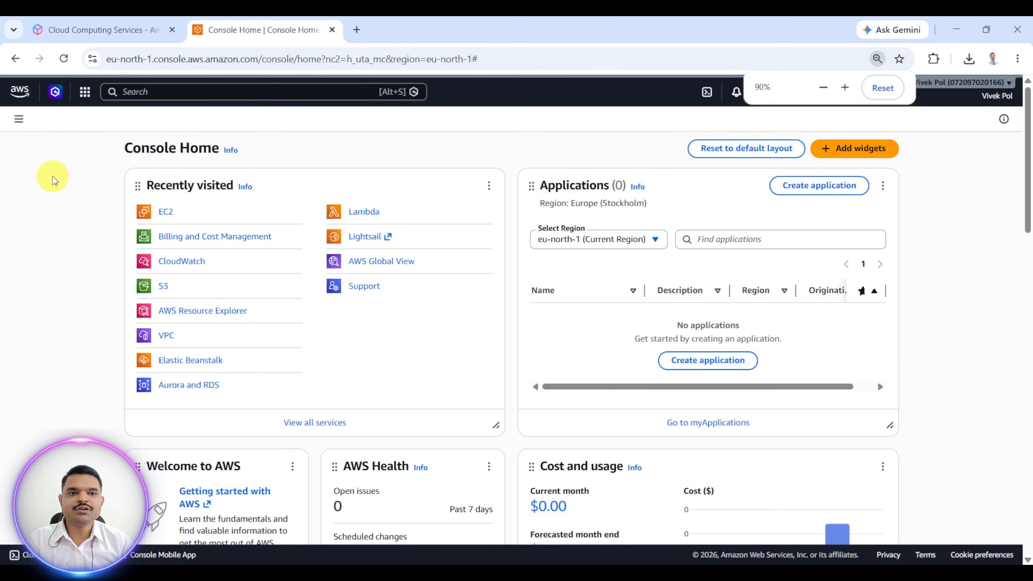
key("ctrl+plus")
Open Billing and Cost Management and review the cost summary and the monthly cost breakdown by service.
left_click(36, 206)
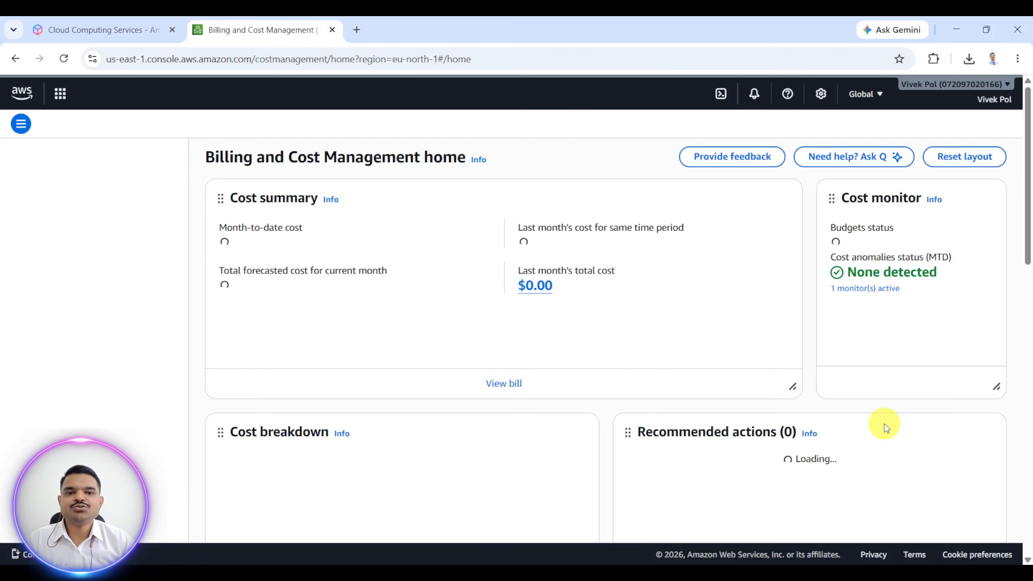
scroll(285, 285, "down", 5)
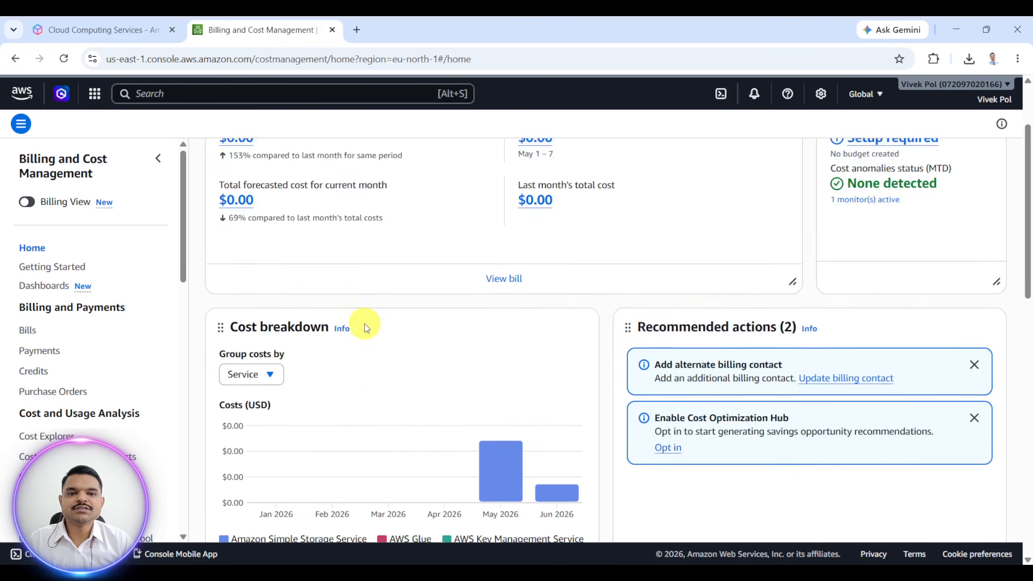
scroll(391, 293, "up", 5)
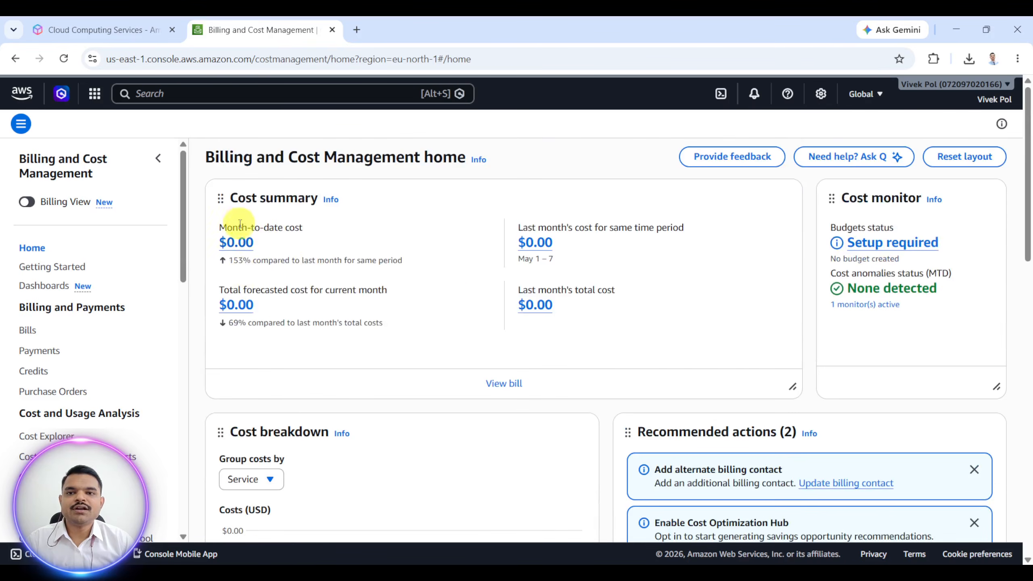
scroll(496, 370, "down", 5)
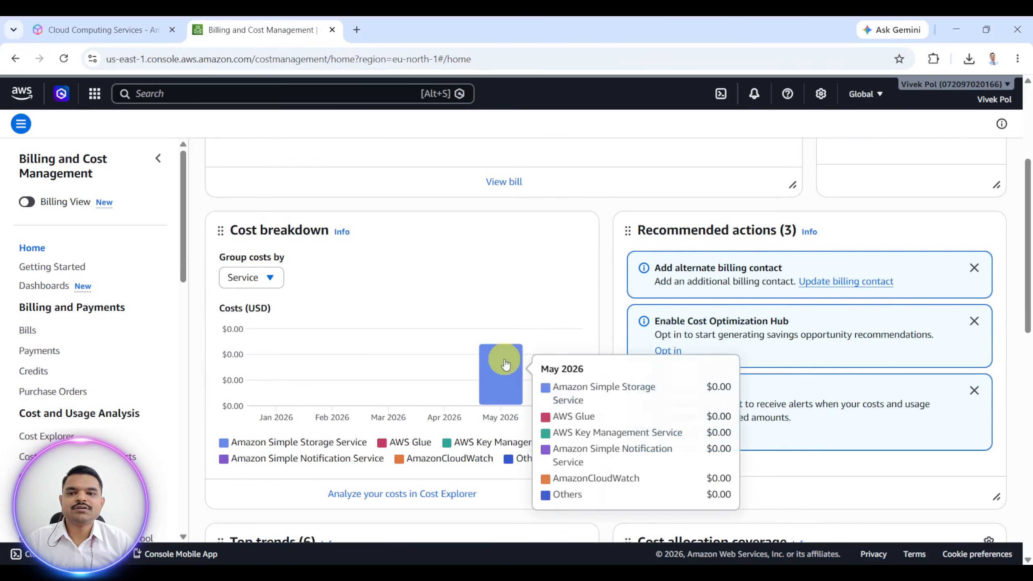
scroll(468, 358, "up", 5)
scroll(544, 415, "down", 6)
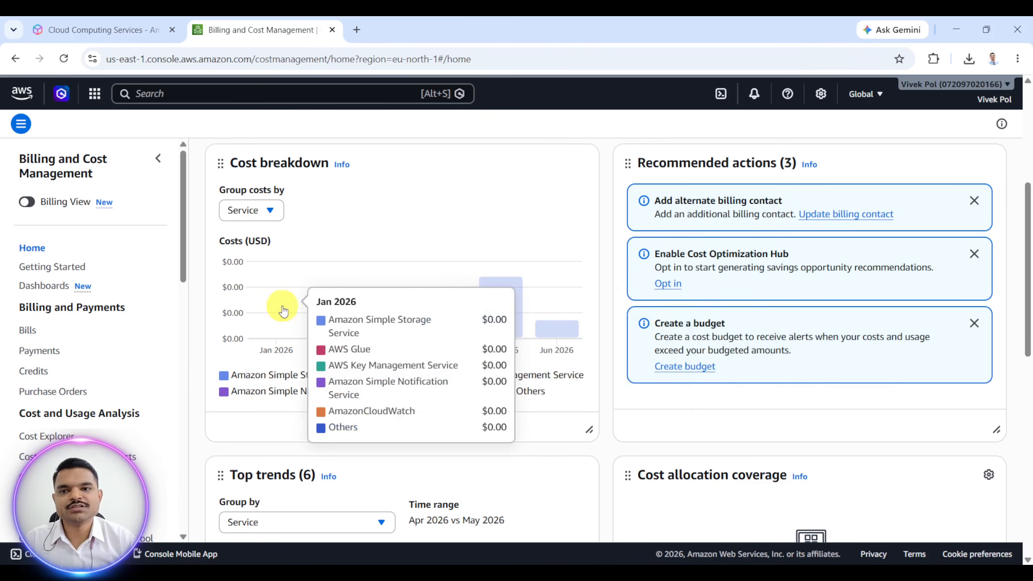
scroll(376, 289, "up", 5)
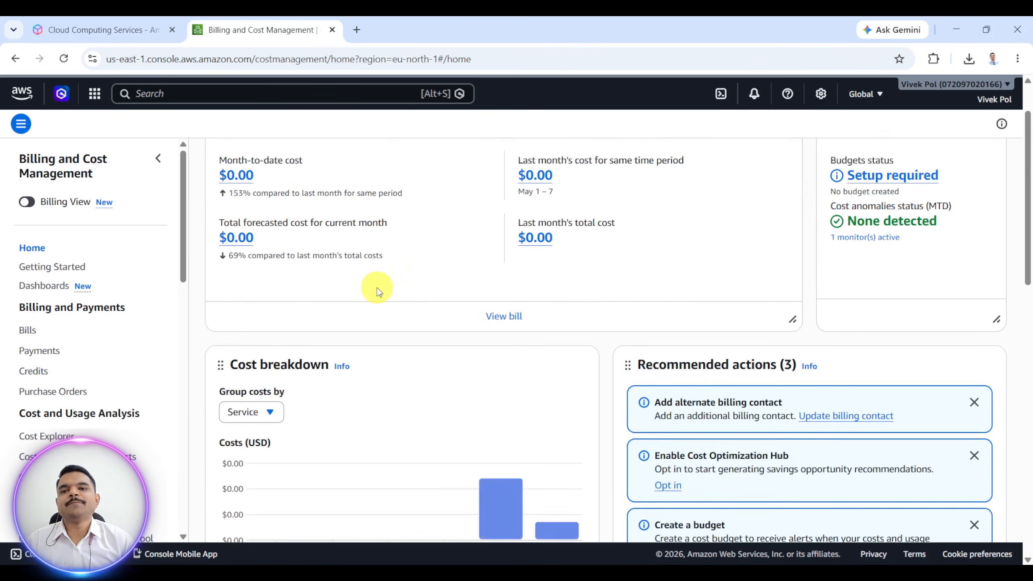
Return to Console Home, search for "EC2" and open the EC2 service dashboard.
left_click(20, 92)
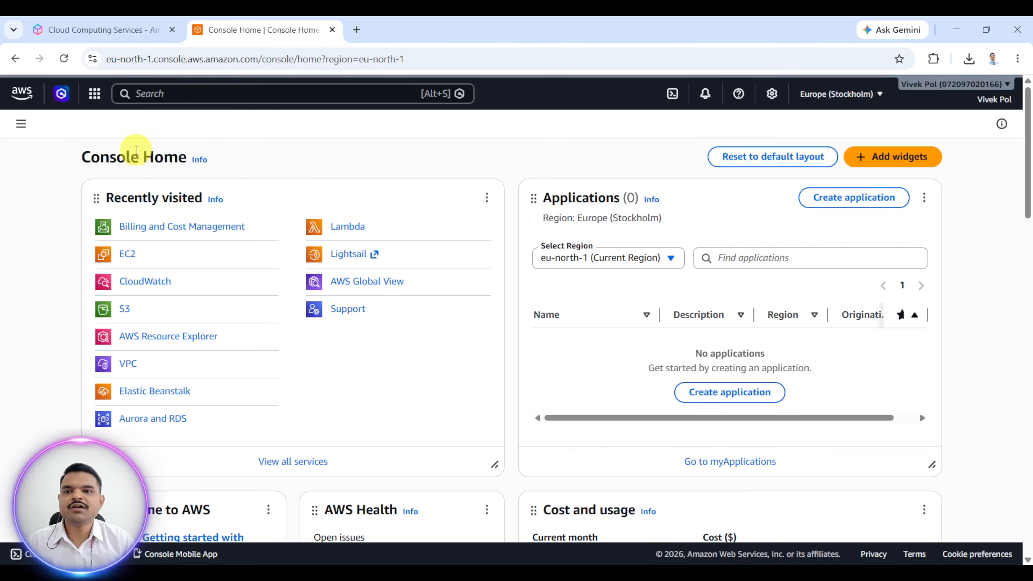
left_click(183, 94)
type("E")
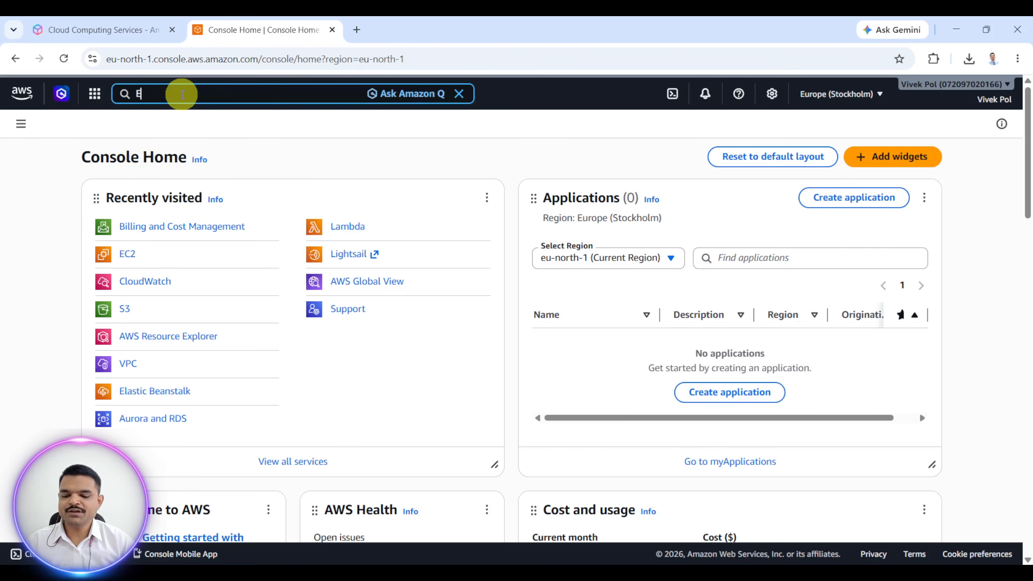
type("C2")
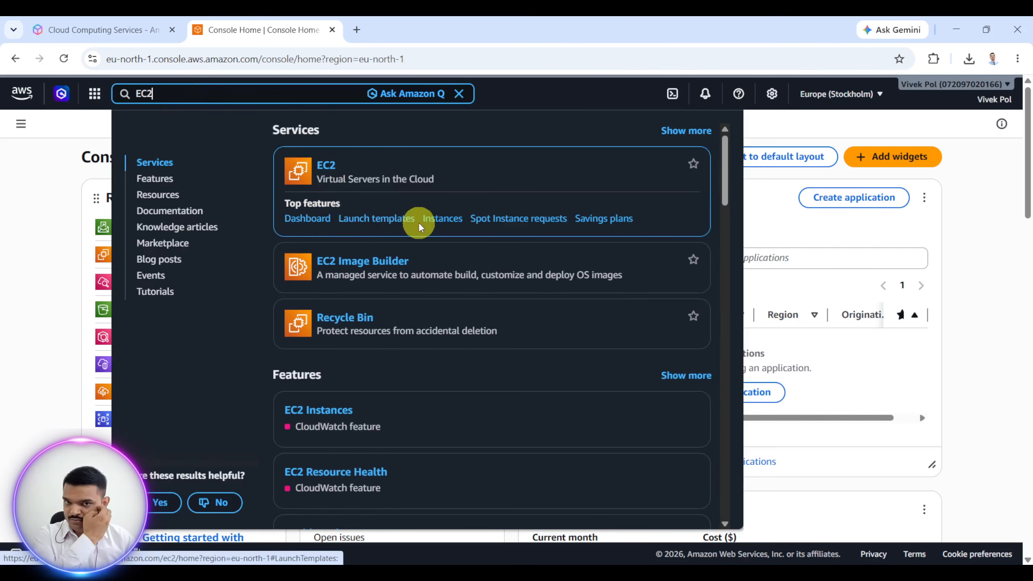
left_click(326, 166)
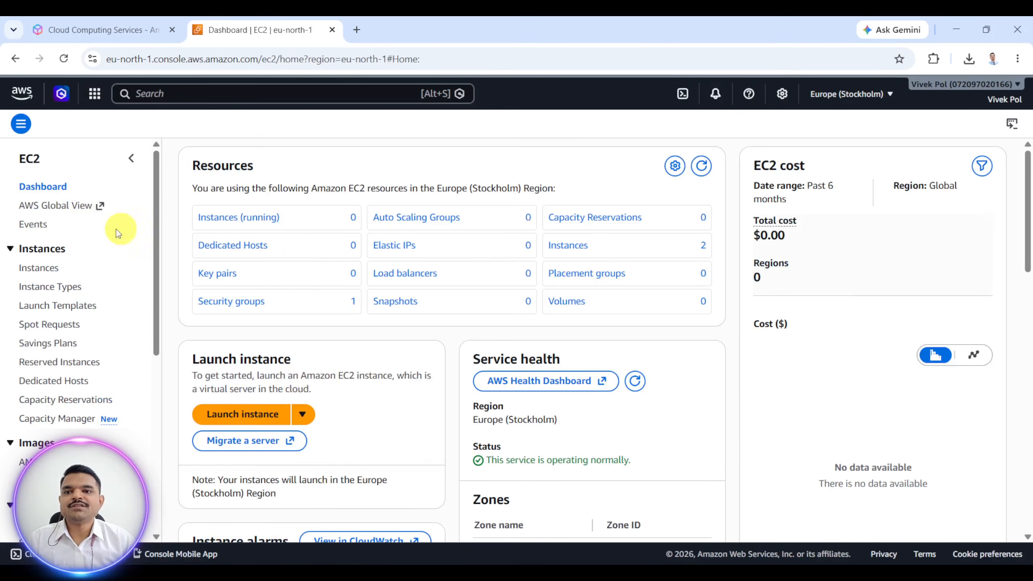
Reopen EC2 from the recently visited services on Console Home and list its instances without the running-state filter.
left_click(15, 59)
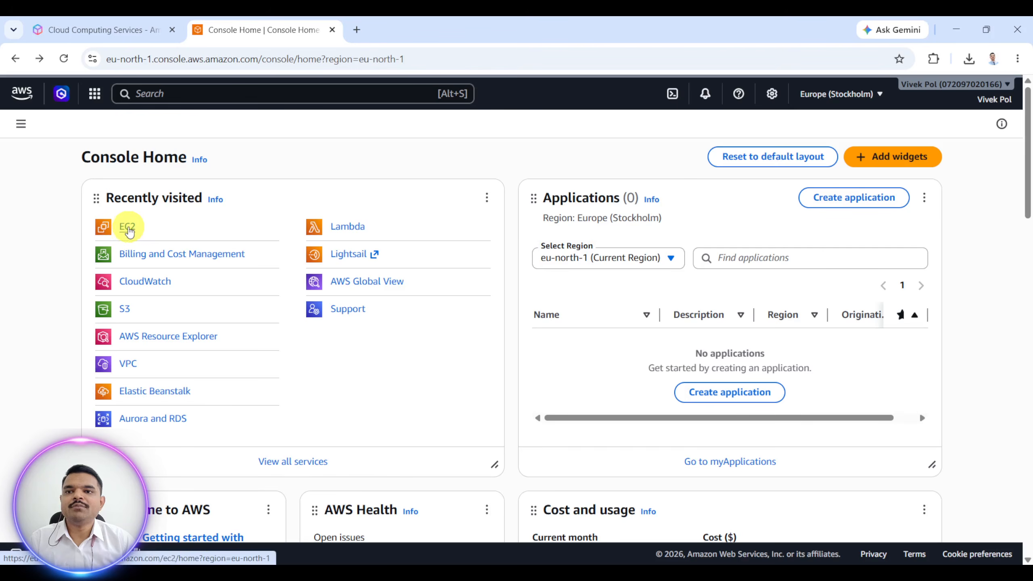
left_click(130, 228)
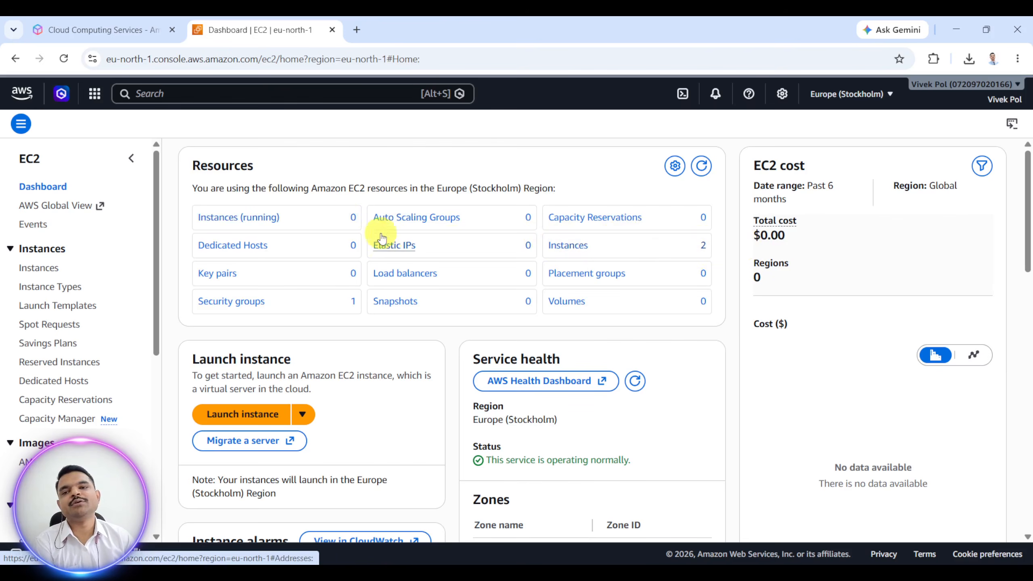
left_click(268, 220)
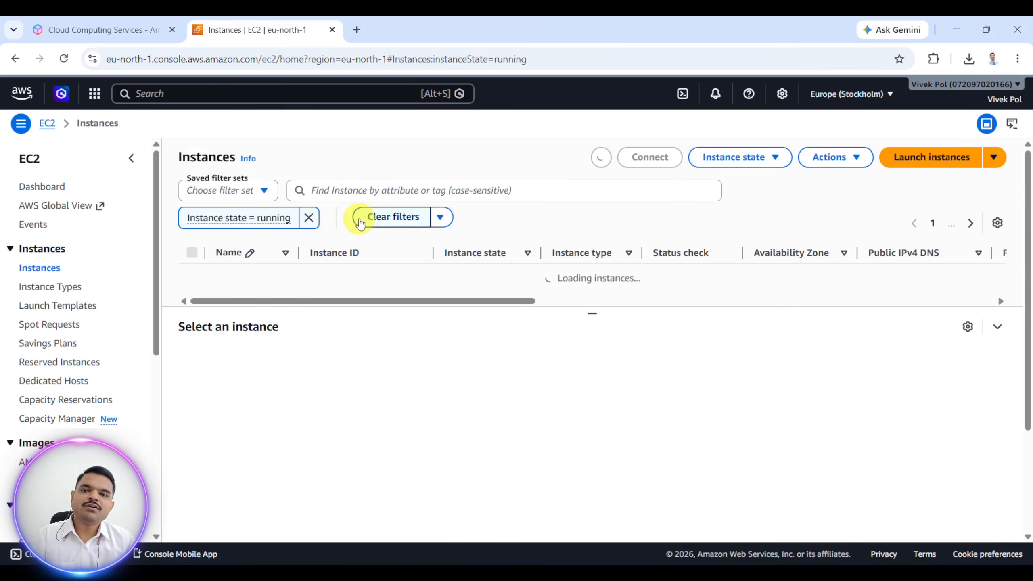
left_click(310, 219)
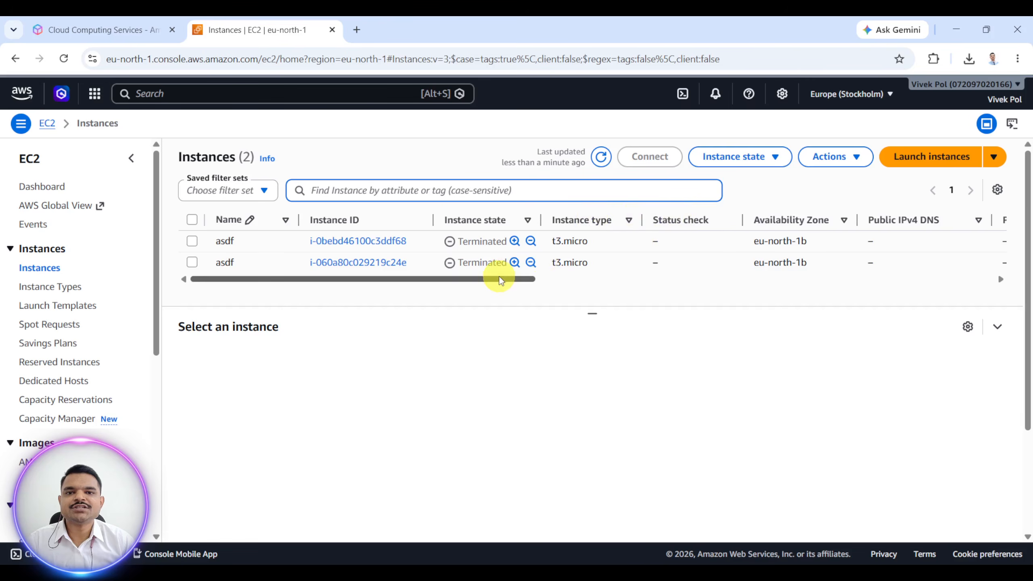
Review the remaining columns of the instances table and its column preferences, closing the preferences without changes.
left_click_drag(499, 277, 982, 270)
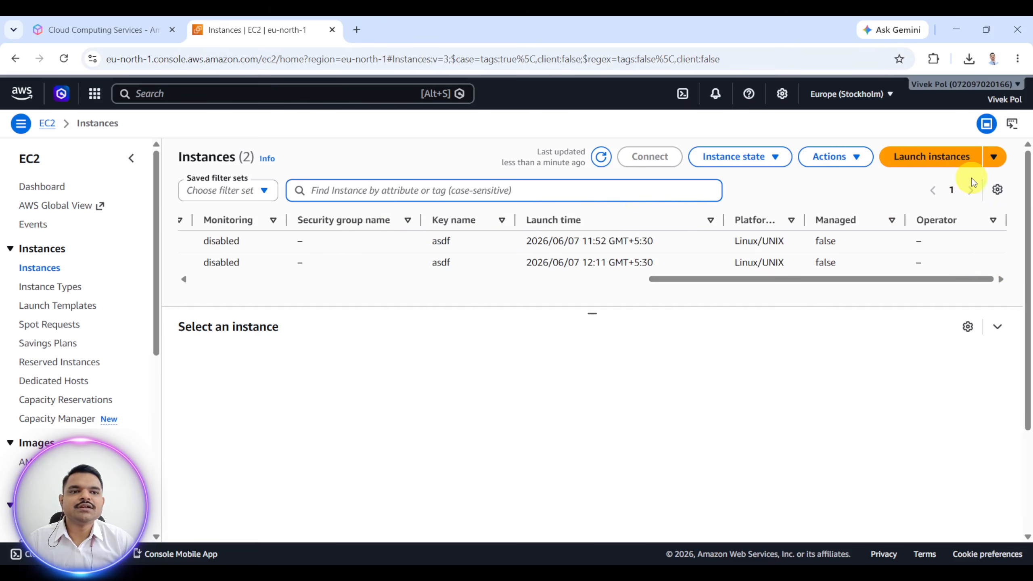
left_click(997, 189)
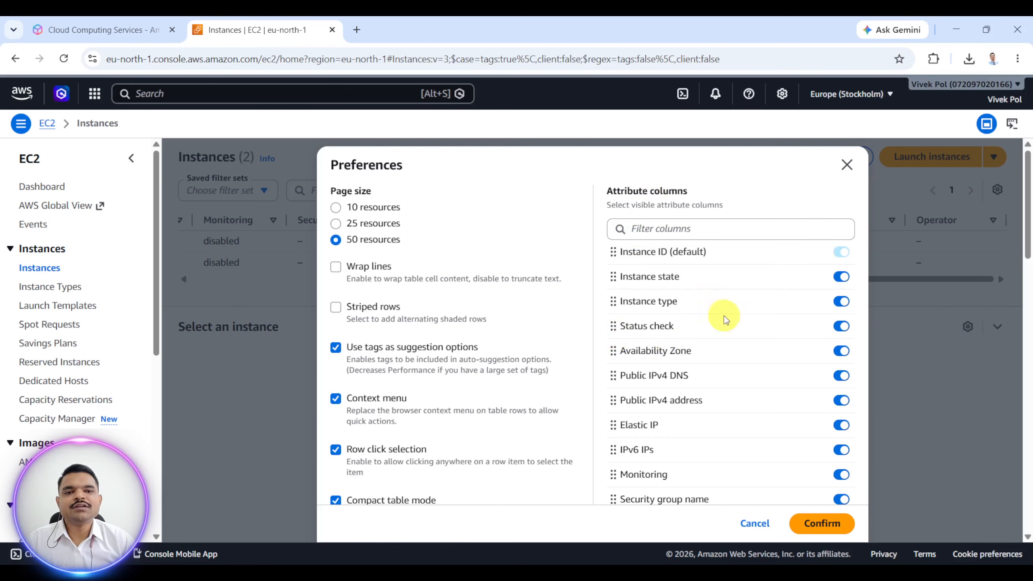
scroll(732, 355, "down", 15)
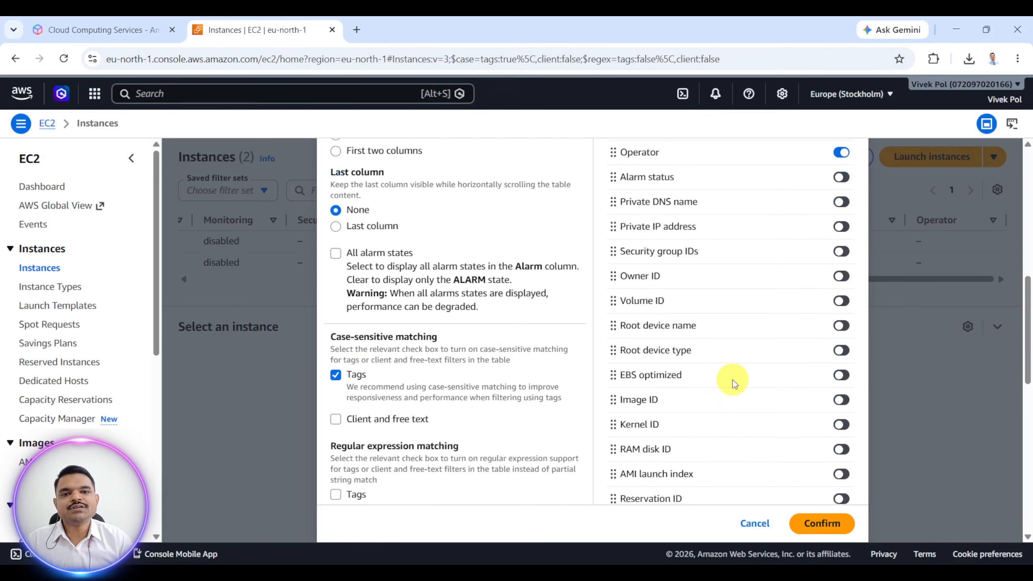
scroll(733, 382, "up", 10)
scroll(738, 381, "up", 2)
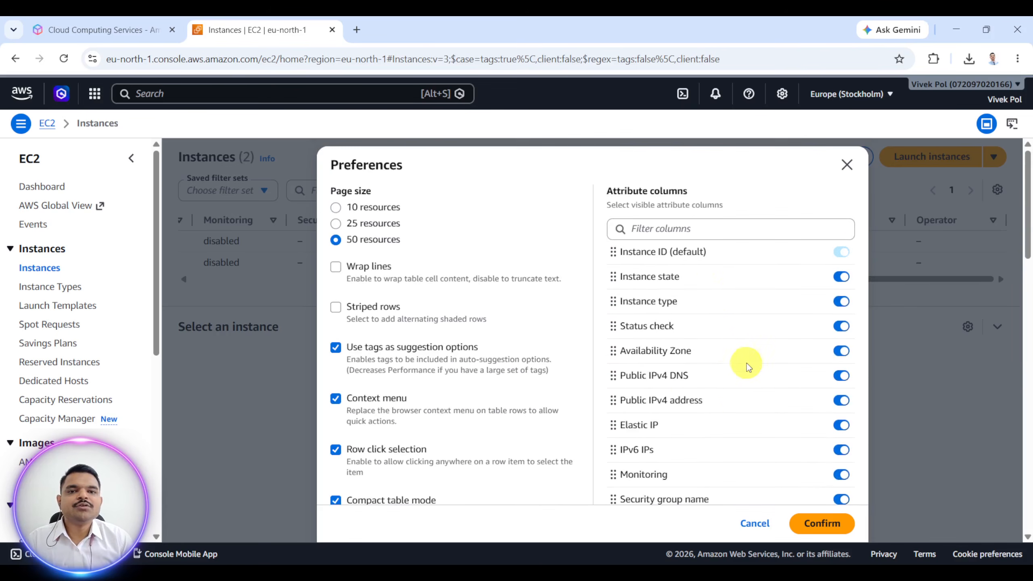
left_click(759, 524)
left_click_drag(711, 286, 227, 287)
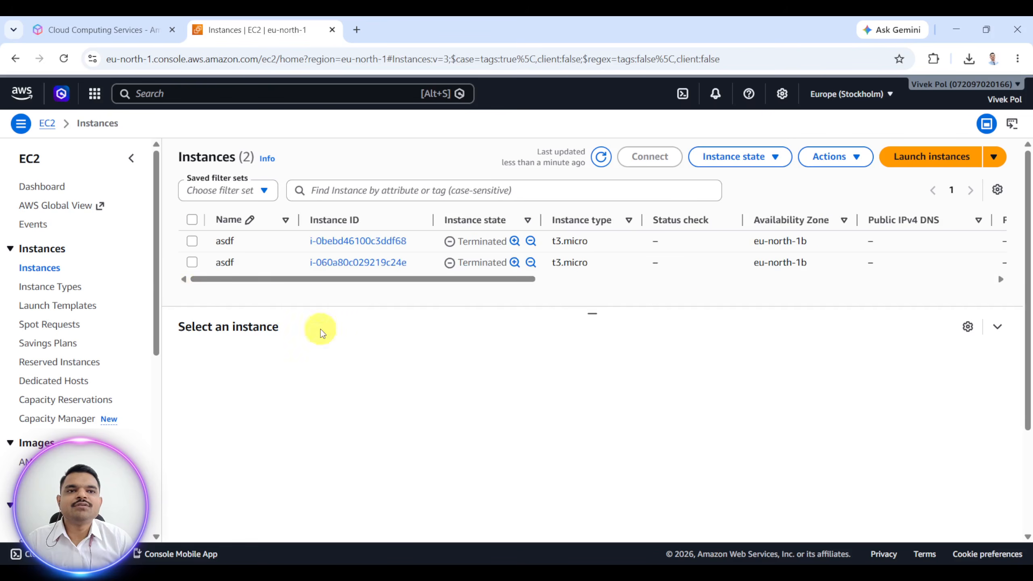
Switch the region to Asia Pacific (Mumbai) and start launching a new EC2 instance.
left_click(853, 95)
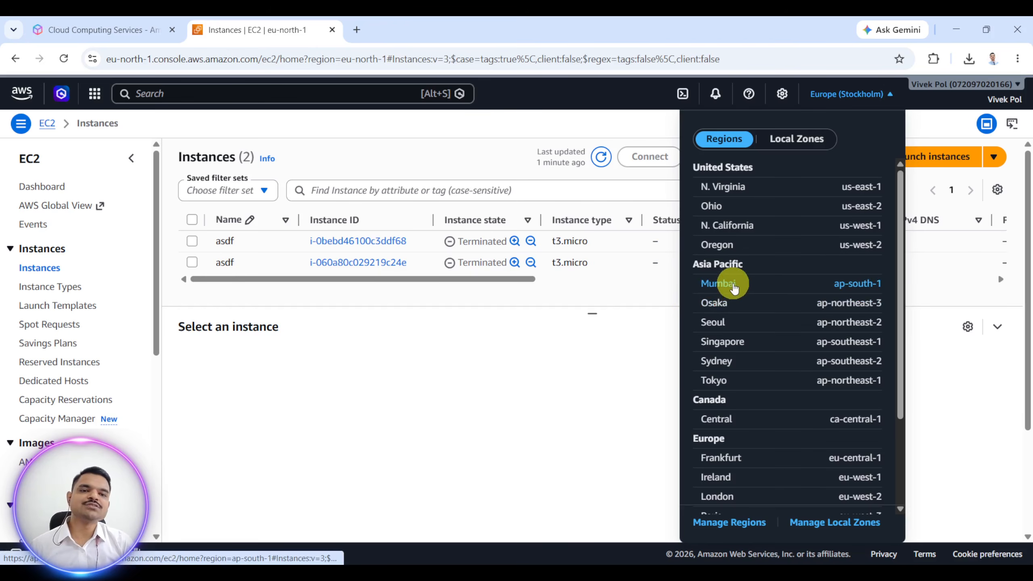
left_click(767, 284)
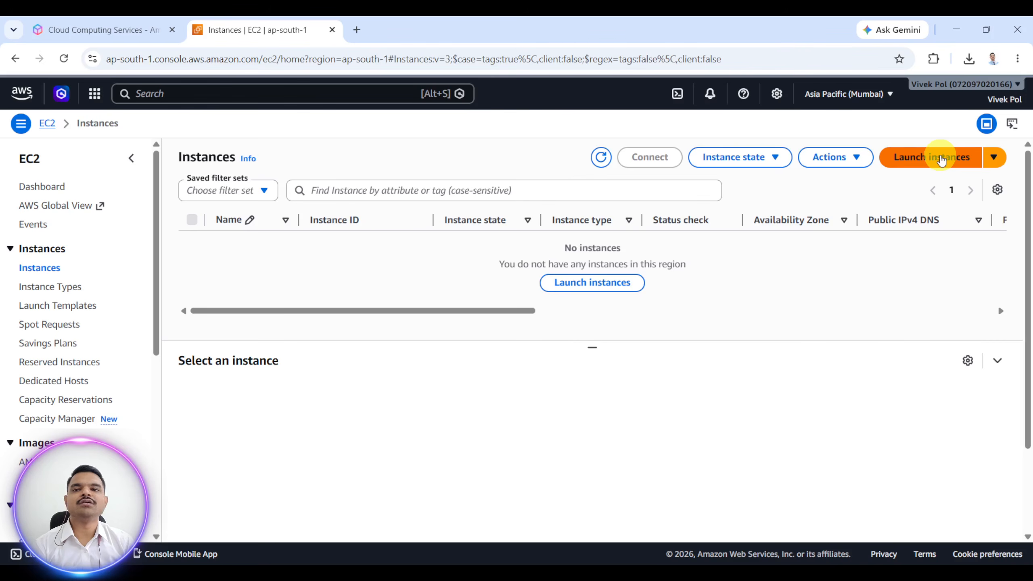
left_click(941, 159)
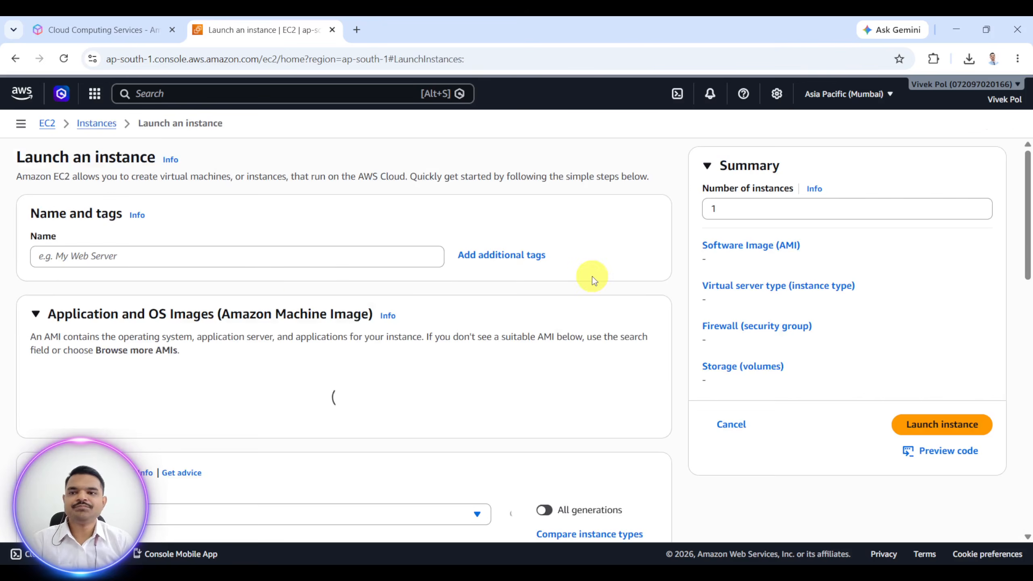
Name the new instance "Grand Theft Auto VI".
left_click(260, 254)
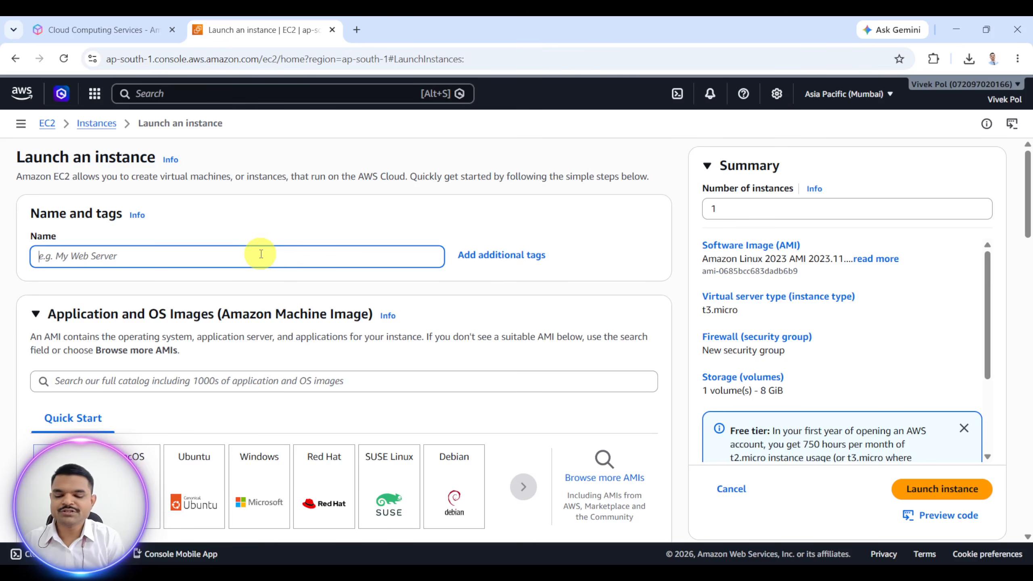
type("gta")
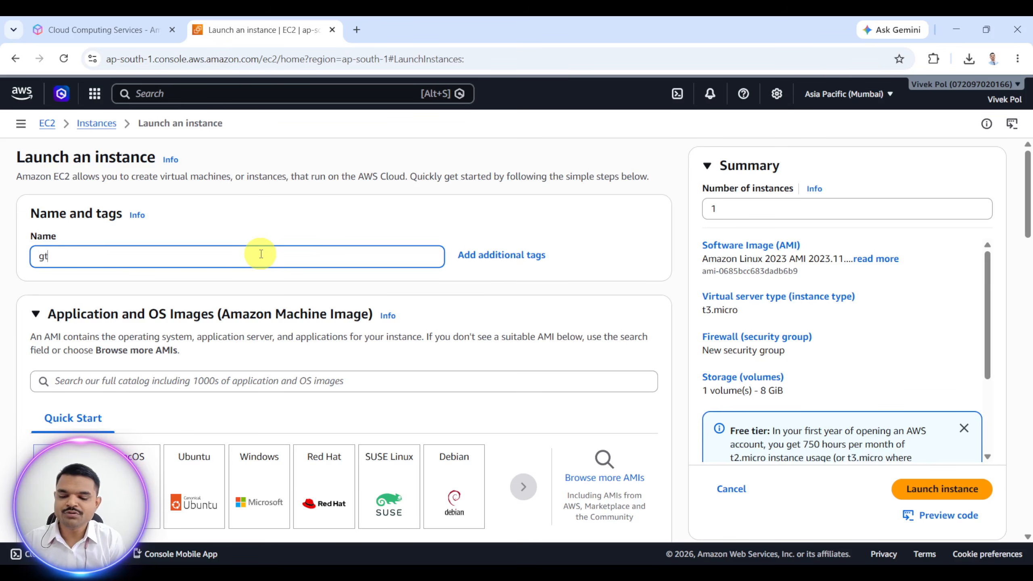
key("BackSpace")
key("BackSpace")
key("BackSpace")
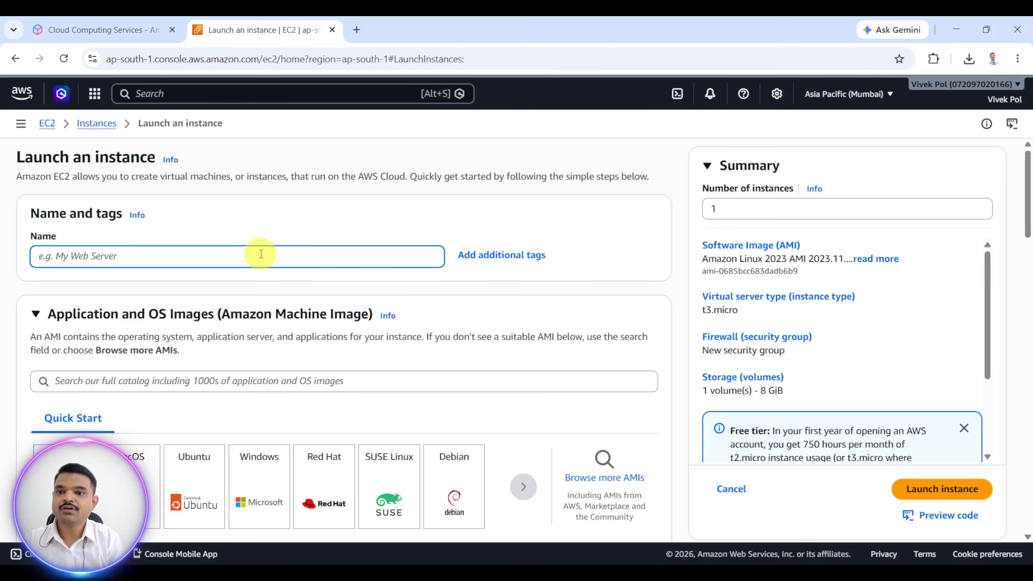
type("GTA")
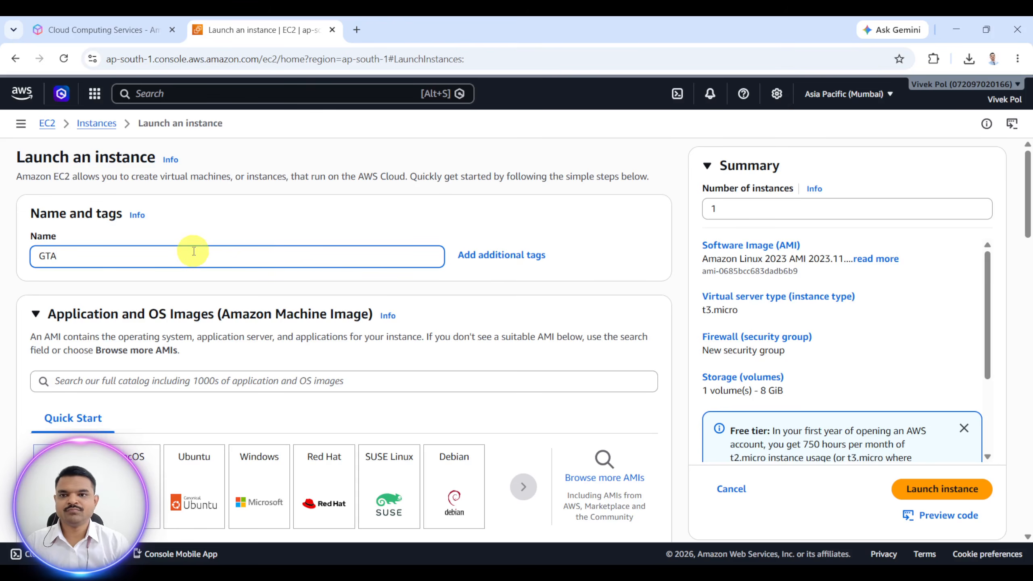
left_click_drag(187, 254, 8, 259)
type("Grand Theft Auto VI")
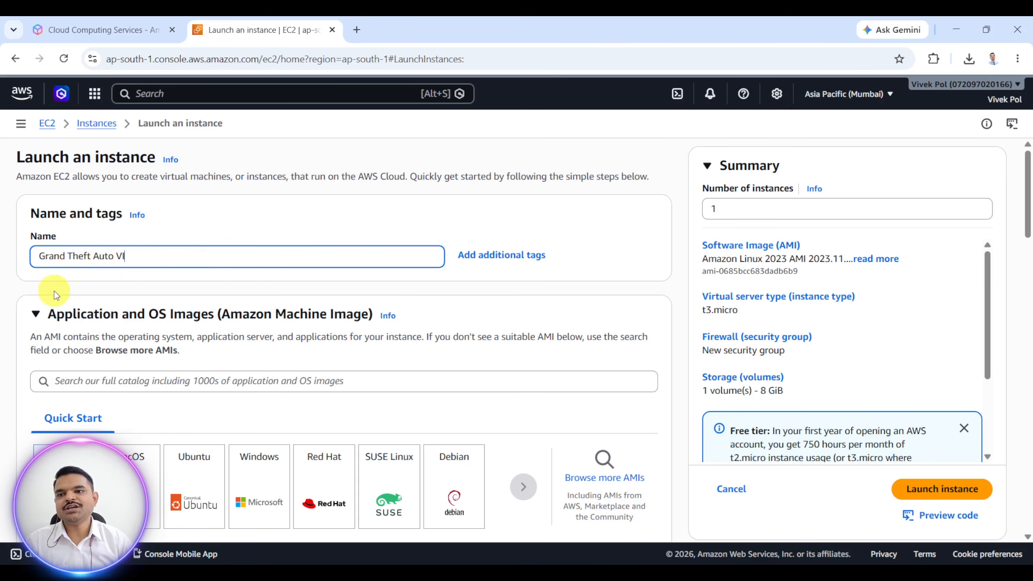
Examine the Quick Start operating system images and the details of the selected Amazon Machine Image.
scroll(56, 295, "down", 3)
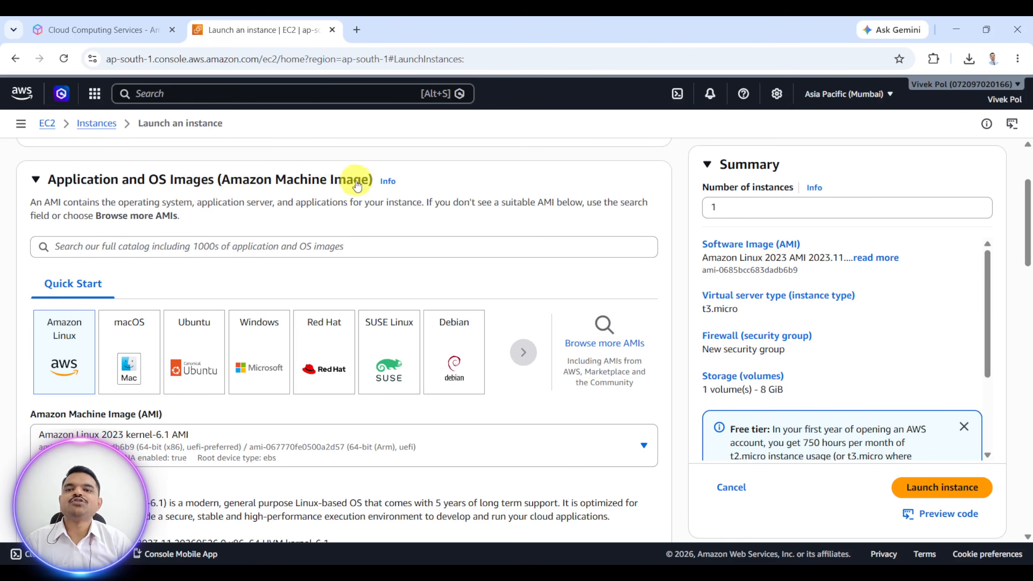
scroll(334, 247, "down", 3)
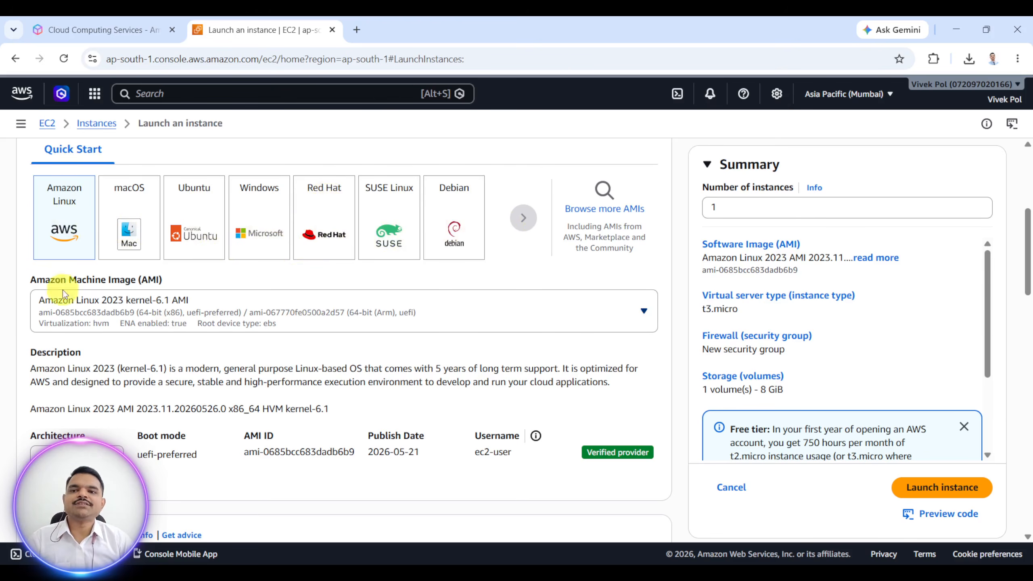
scroll(275, 268, "up", 3)
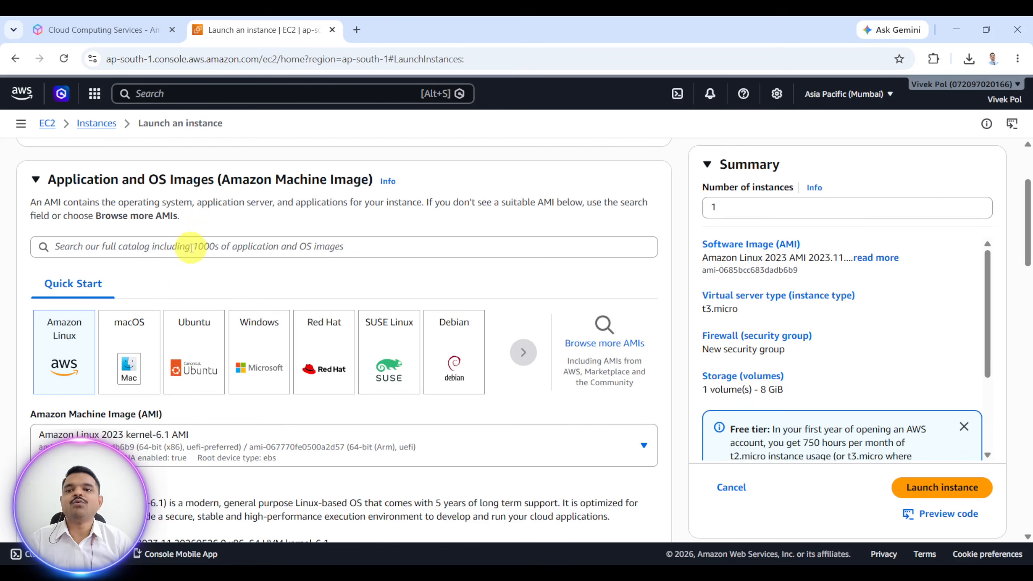
scroll(191, 248, "down", 2)
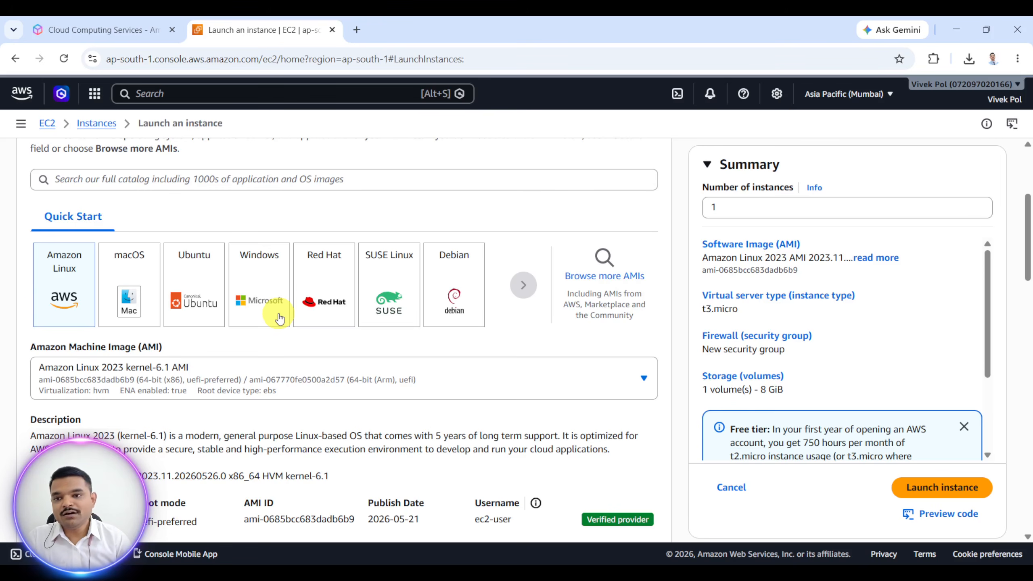
scroll(277, 311, "down", 2)
scroll(266, 300, "up", 4)
Search the full AMI catalog for "ubuntu".
left_click(215, 246)
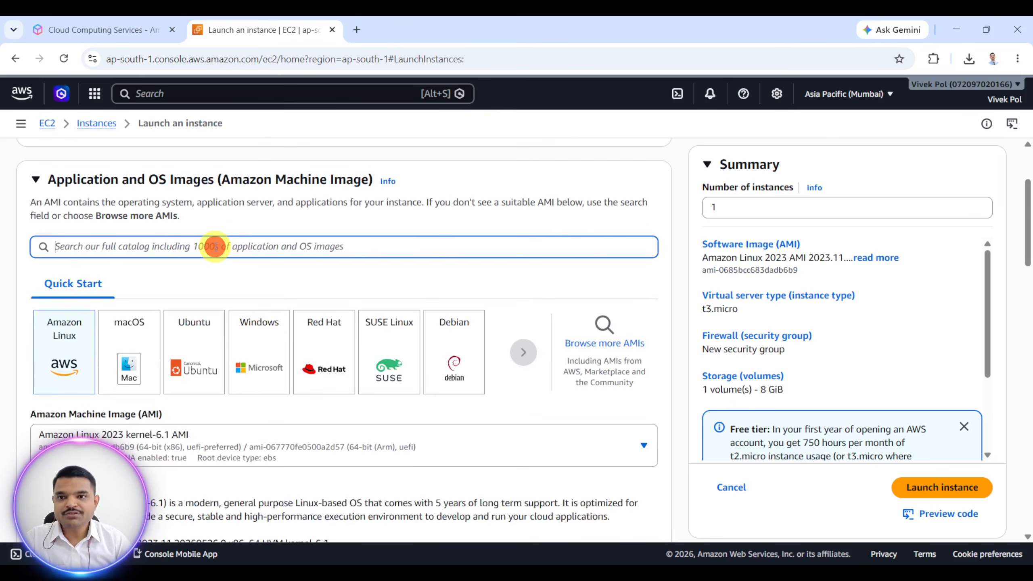
type("UNU")
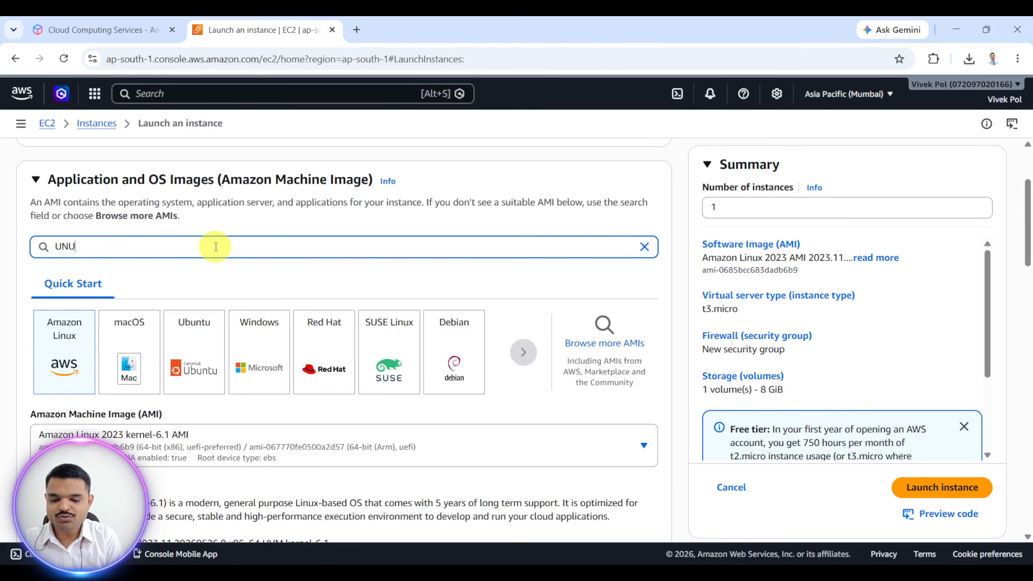
key("BackSpace")
key("BackSpace")
type("B")
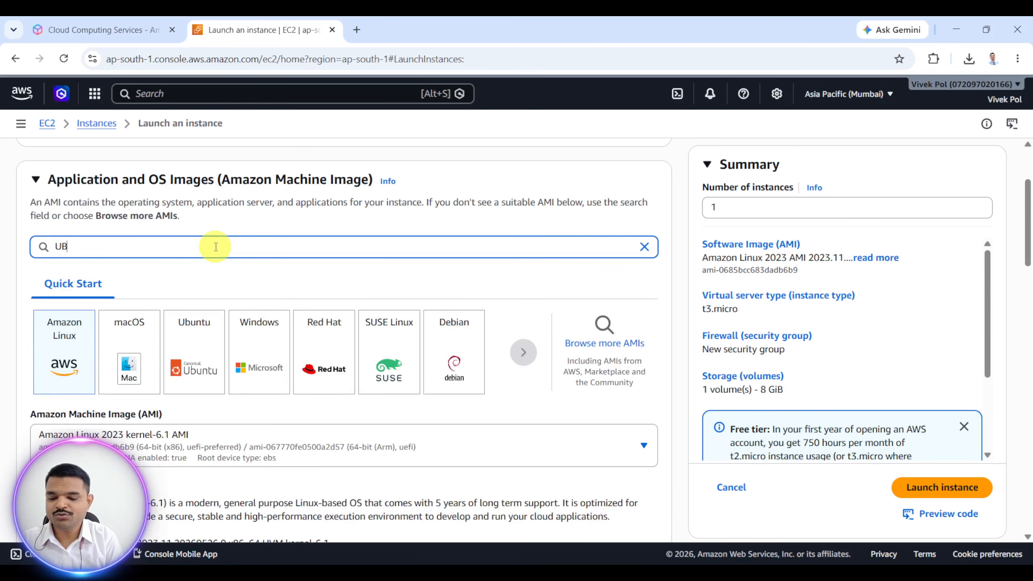
type("untu")
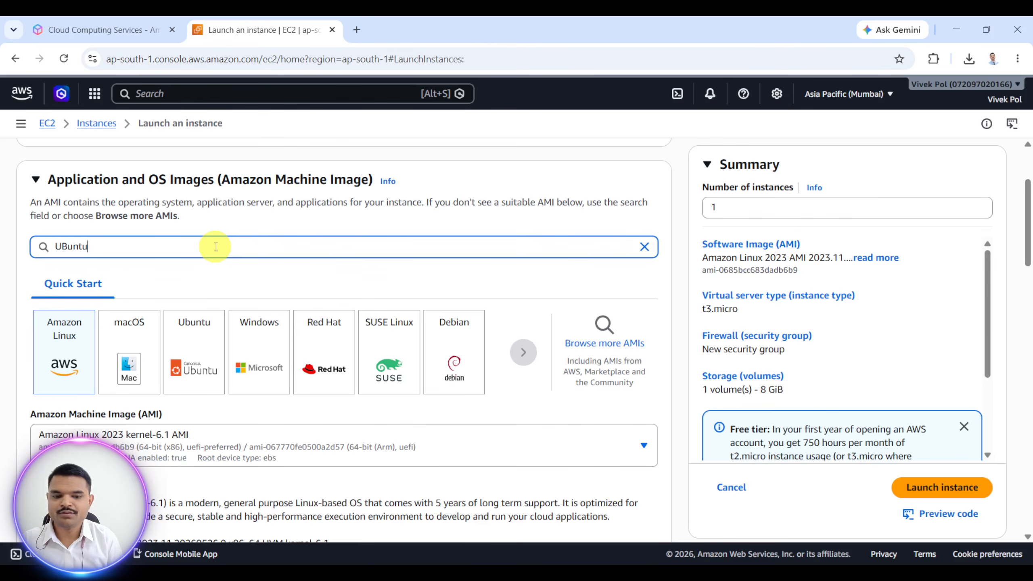
key("BackSpace")
key("BackSpace")
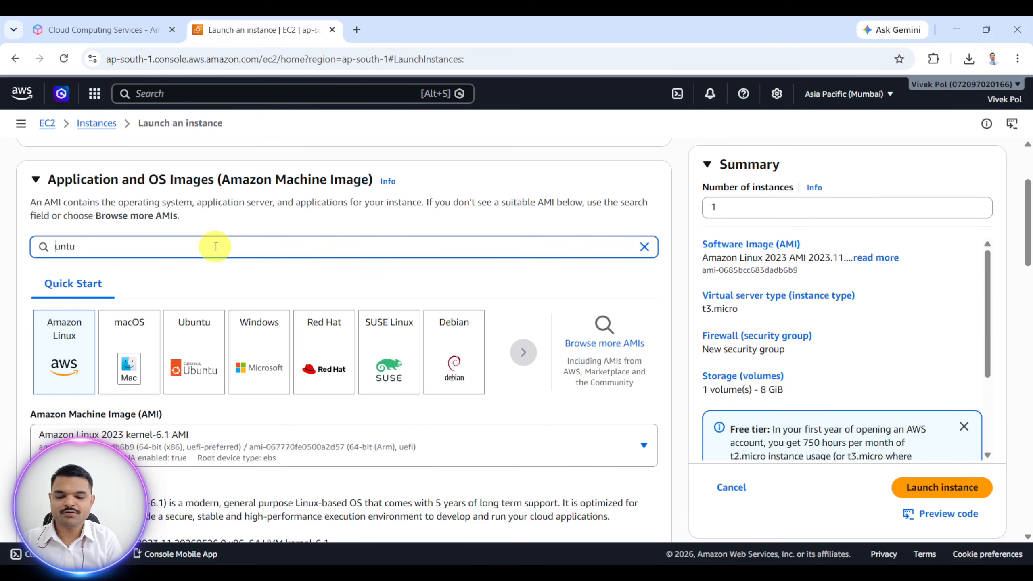
type("ub")
key("Return")
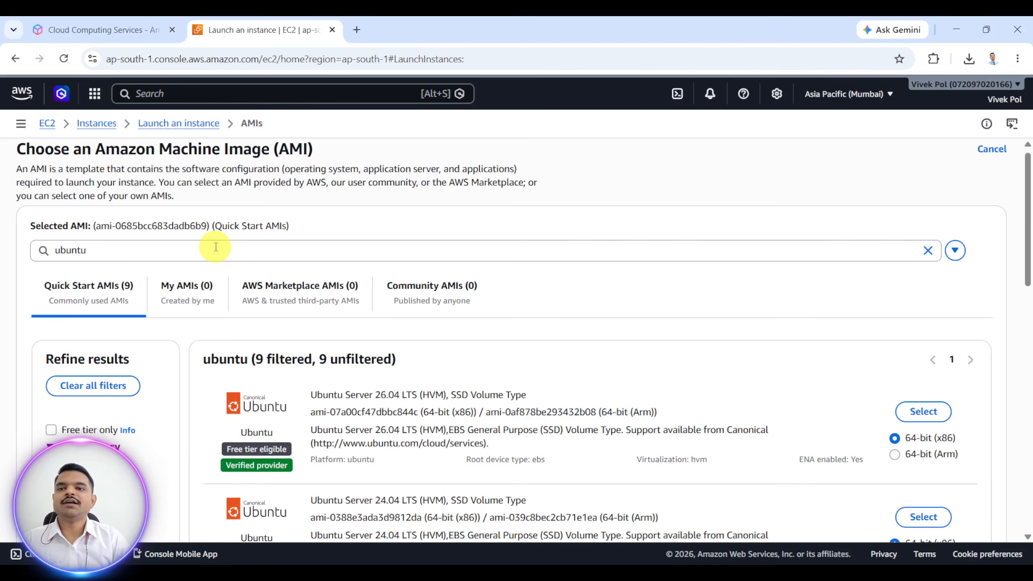
Look through the Ubuntu Quick Start AMIs, checking versions, free tier eligibility and verified provider labels.
scroll(257, 285, "down", 4)
scroll(270, 335, "up", 1)
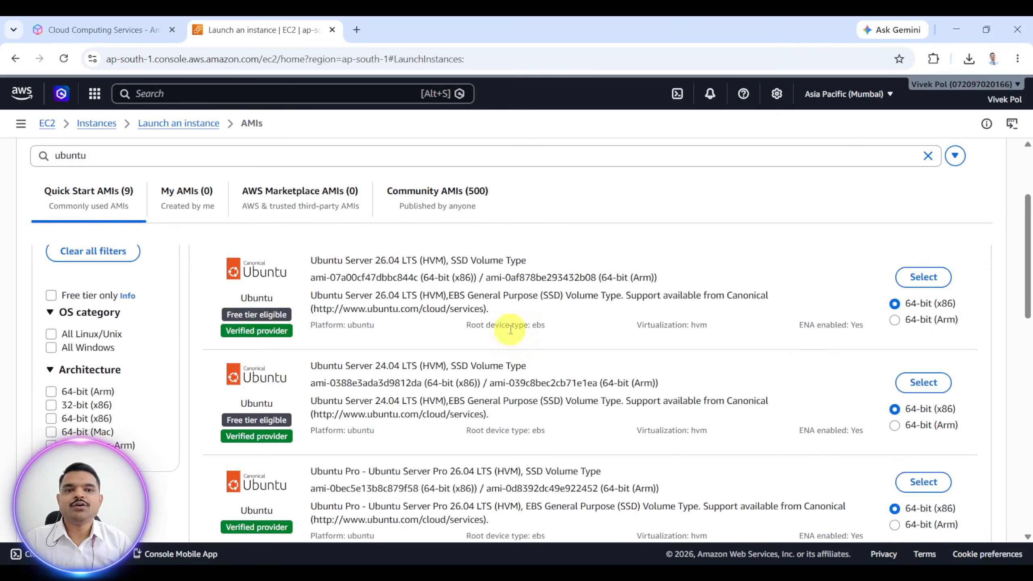
scroll(315, 356, "up", 2)
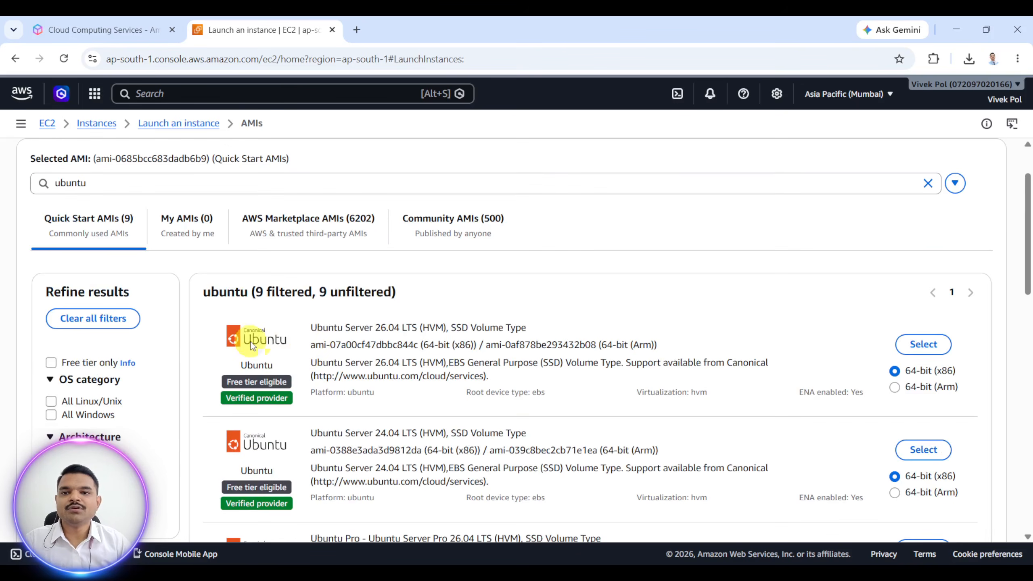
scroll(280, 378, "down", 2)
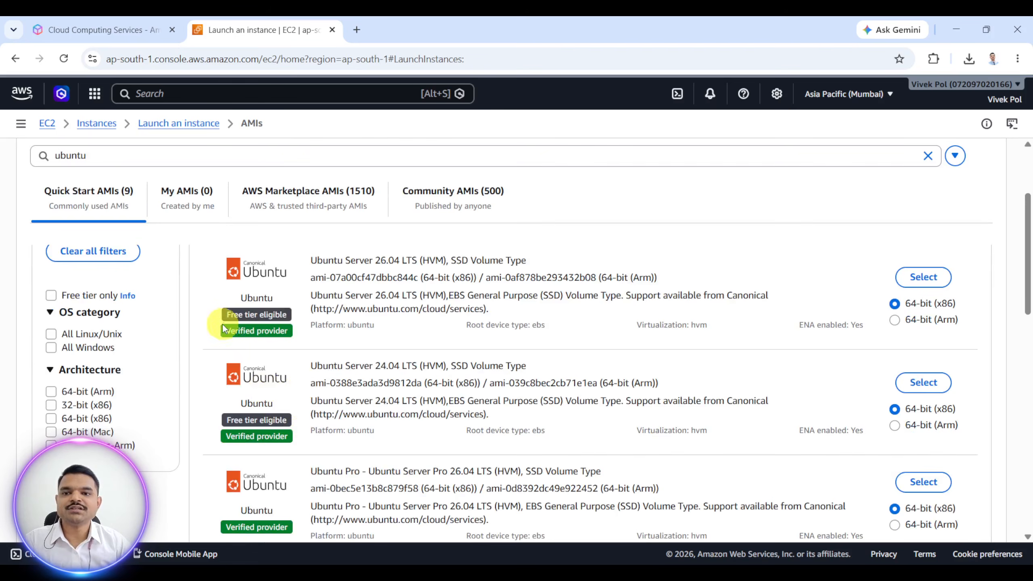
scroll(283, 423, "down", 1)
scroll(284, 424, "down", 12)
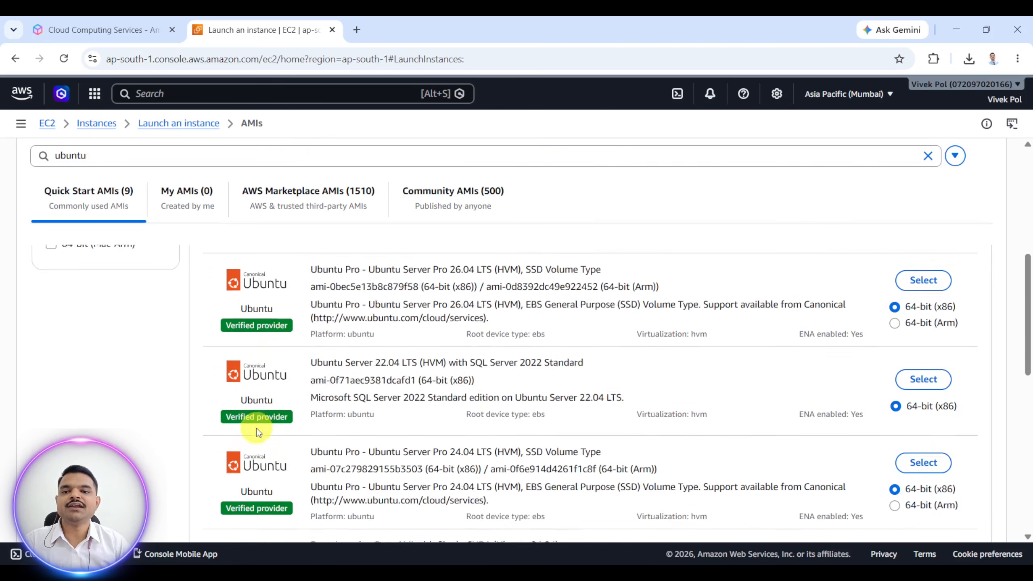
scroll(272, 439, "up", 4)
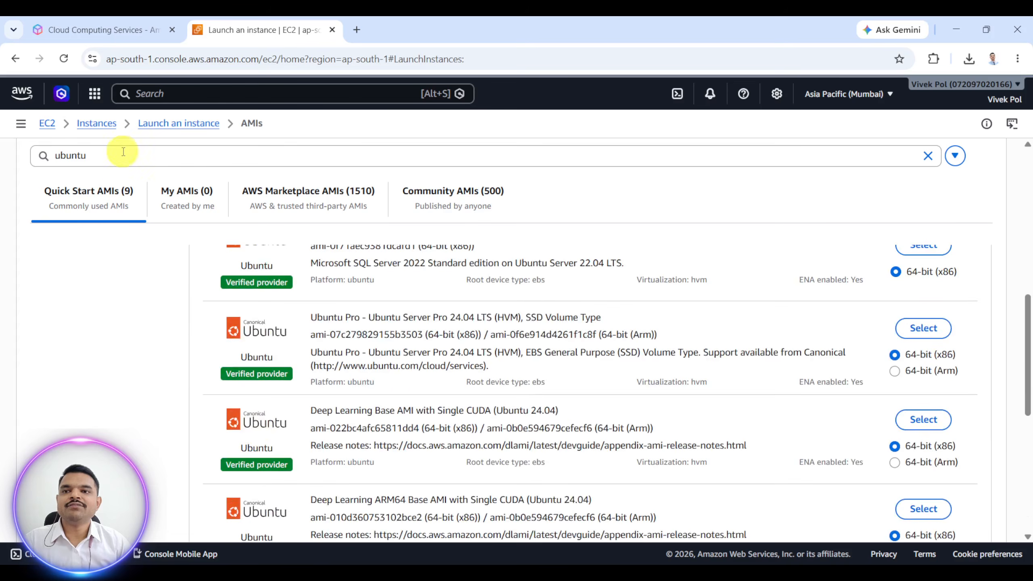
Search the AMI catalog for "windows" and look through the Microsoft Windows Server images.
left_click_drag(120, 155, 41, 155)
type("win")
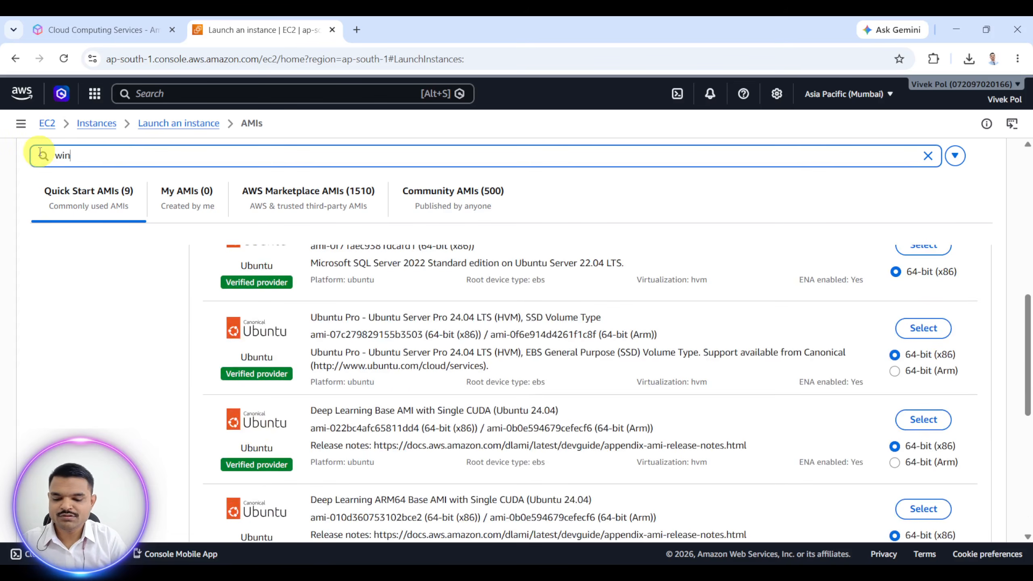
type("dows")
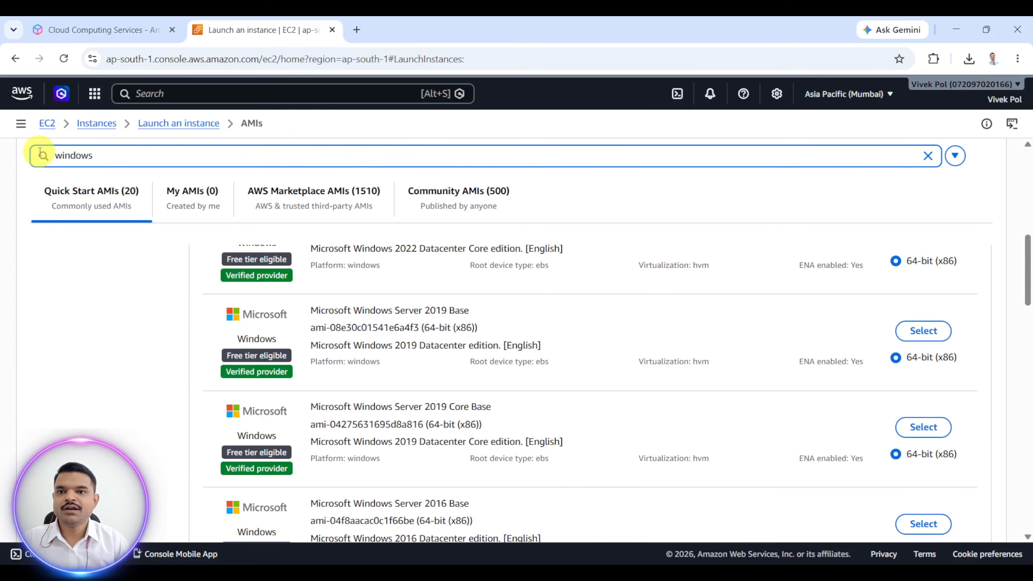
scroll(431, 350, "up", 3)
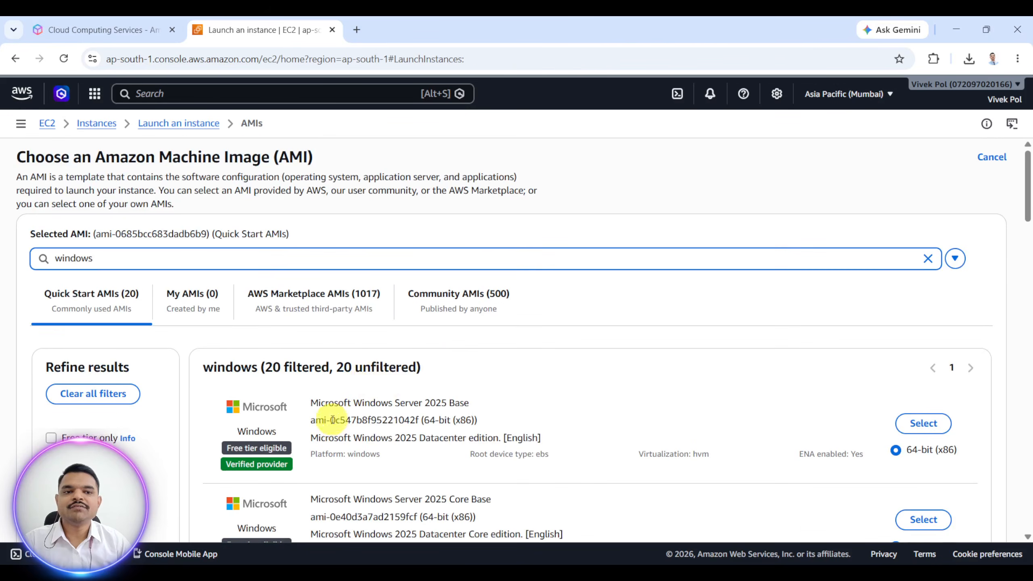
scroll(332, 420, "down", 3)
scroll(581, 329, "down", 10)
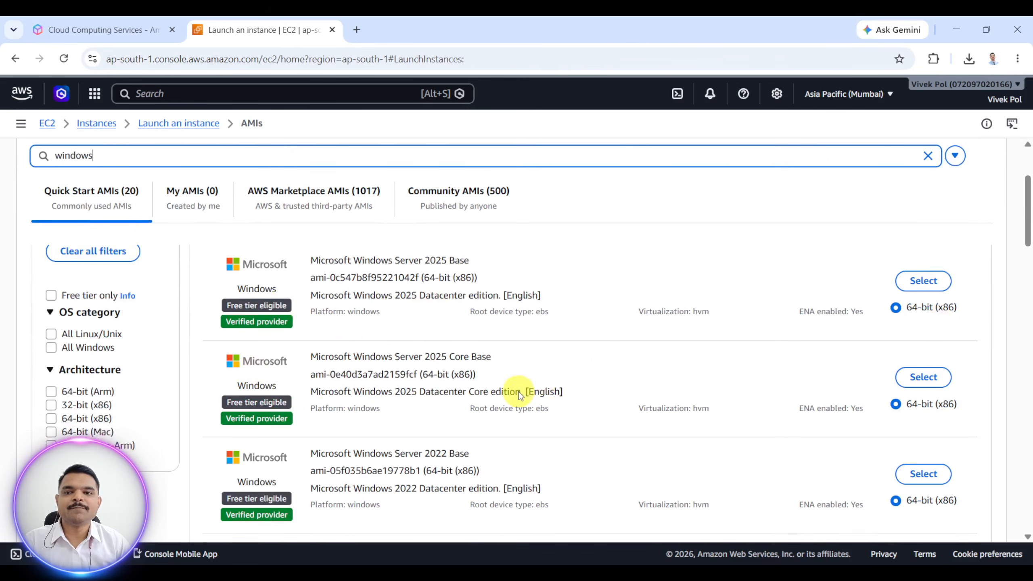
Search the AMI catalog for "mac".
double_click(116, 158)
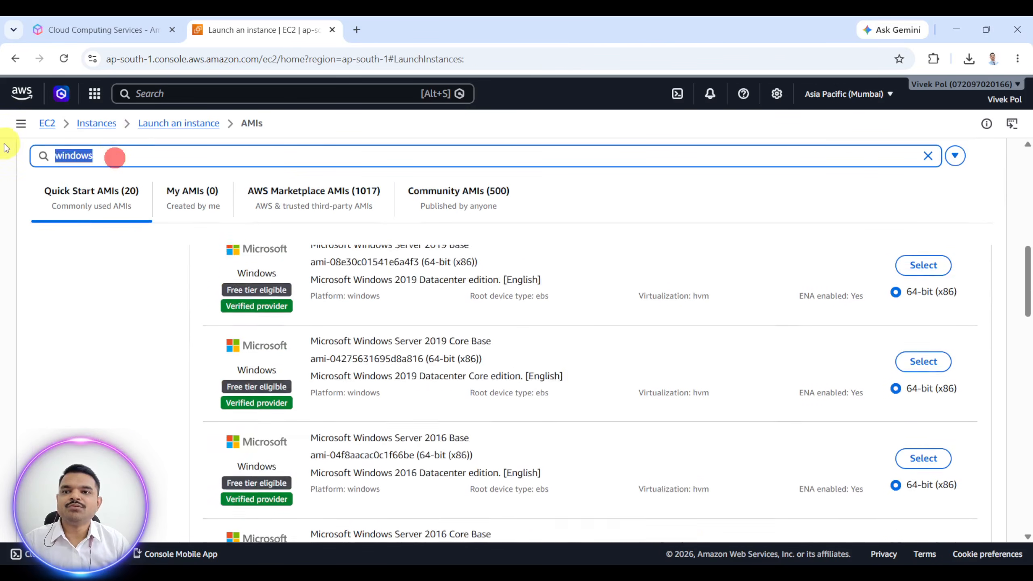
type("mac")
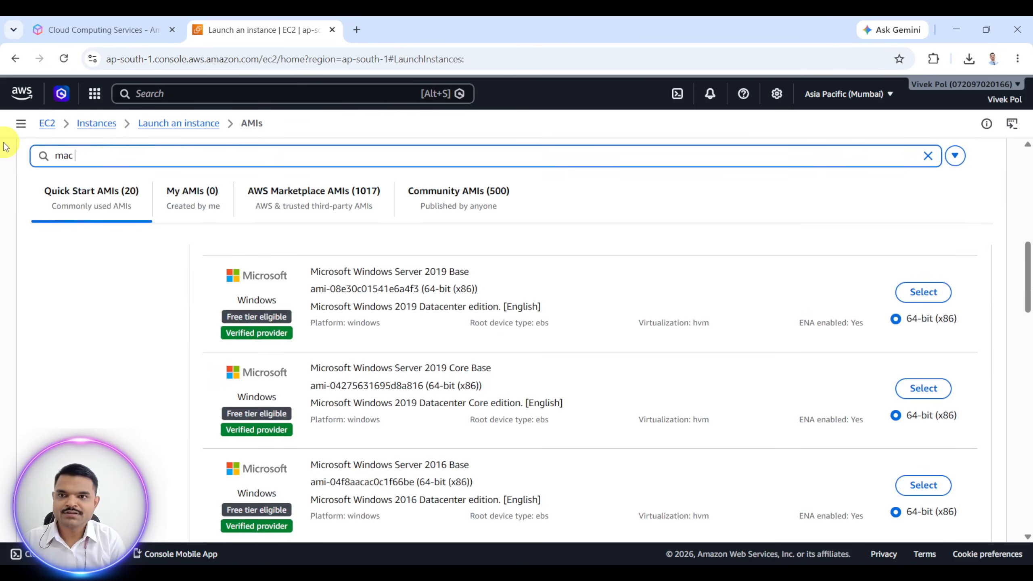
key("Return")
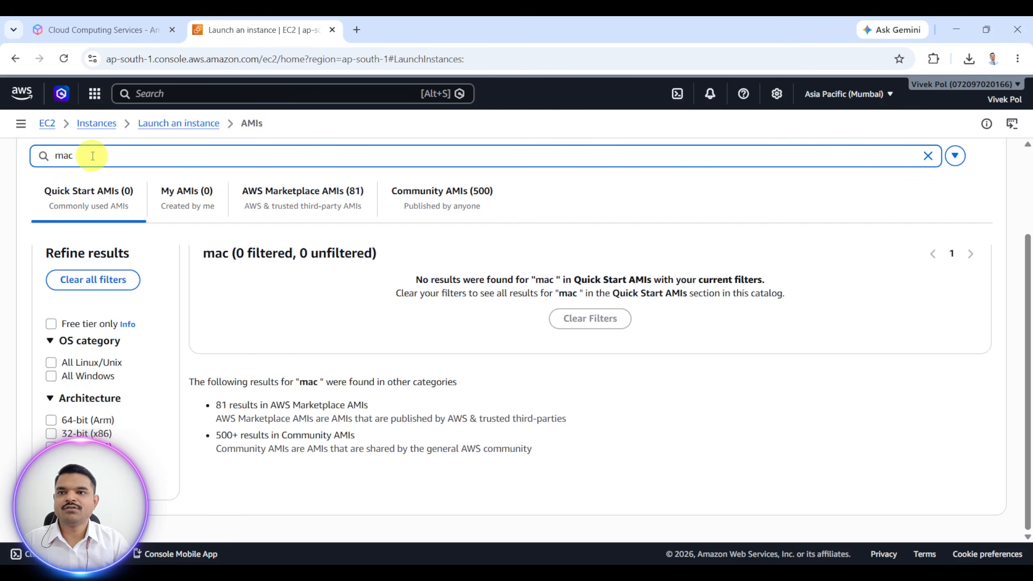
Search the AMI catalog for "mac os" and for "mac", and look through the macOS images offered.
left_click(94, 157)
type("os")
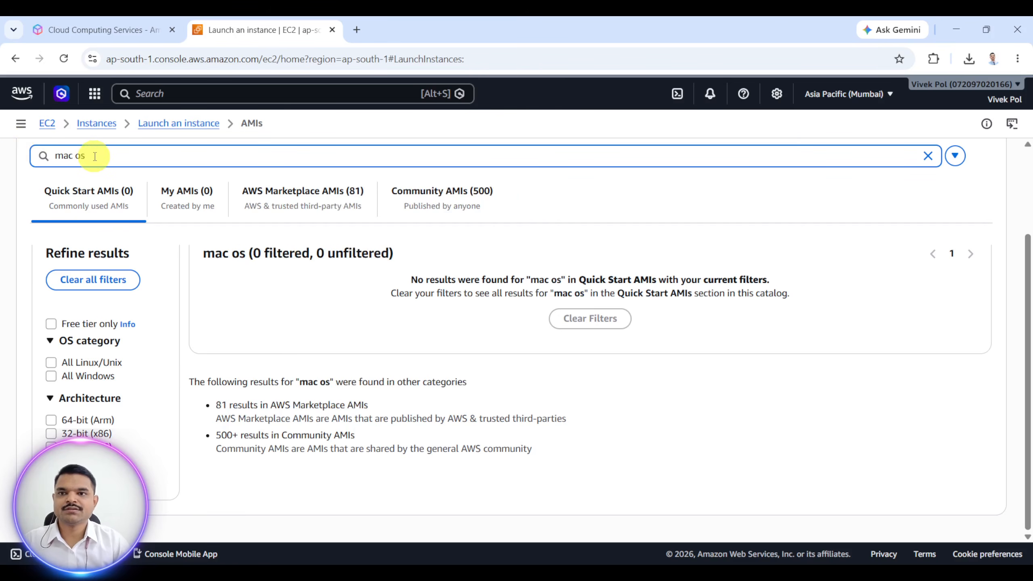
key("BackSpace")
key("BackSpace")
key("BackSpace")
key("BackSpace")
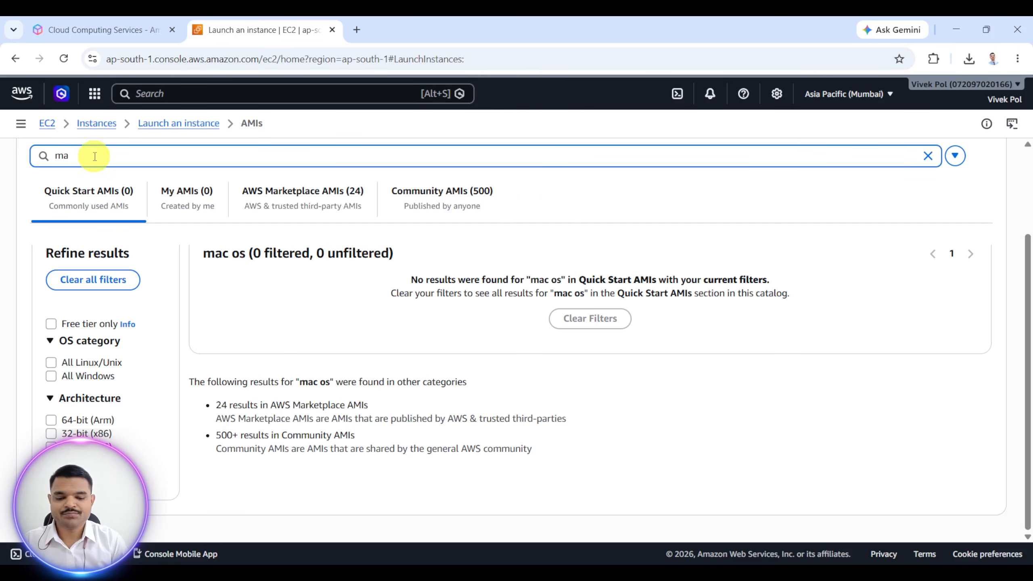
type("c")
scroll(496, 368, "up", 3)
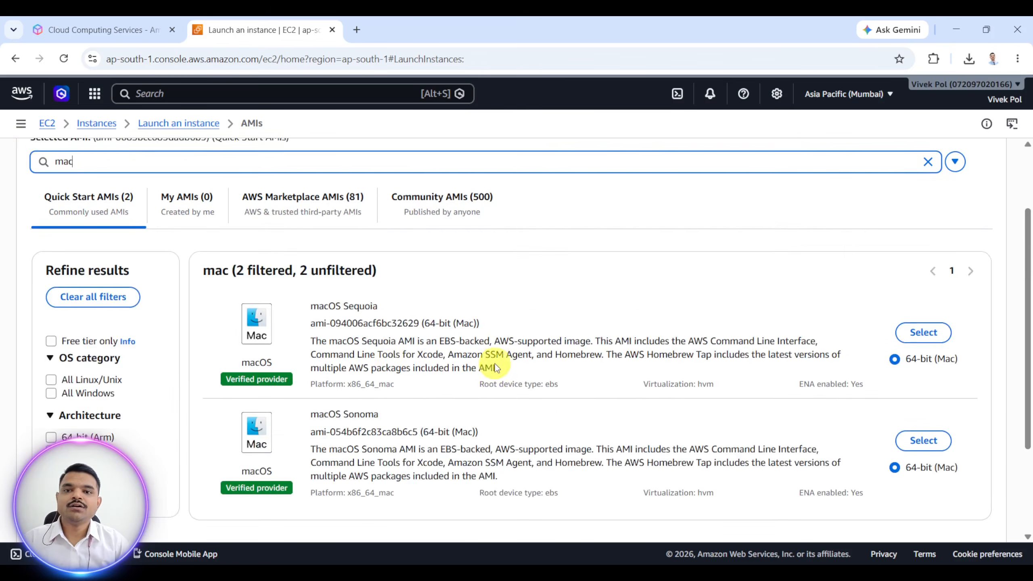
scroll(495, 368, "up", 2)
scroll(431, 416, "down", 3)
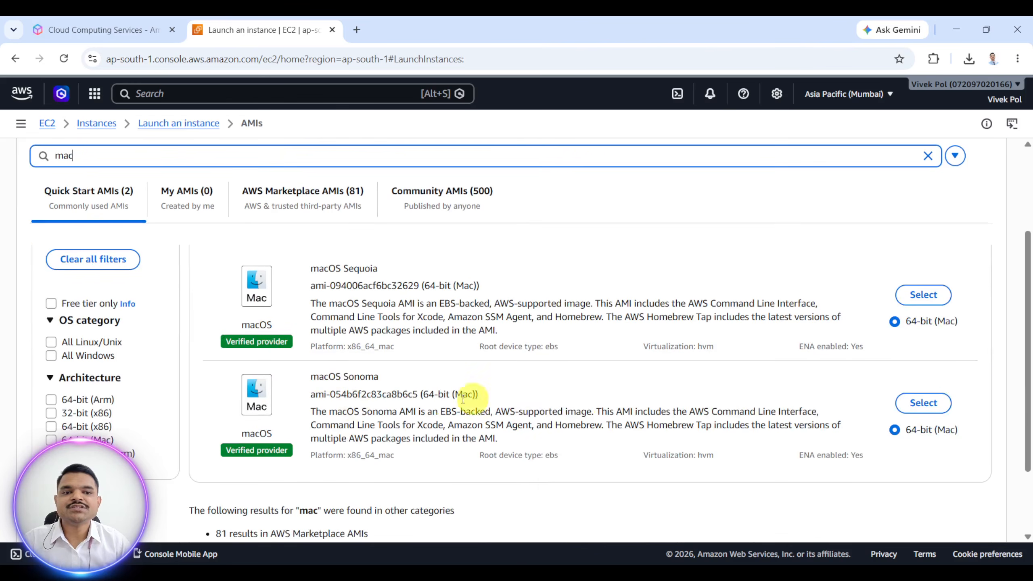
scroll(173, 226, "up", 2)
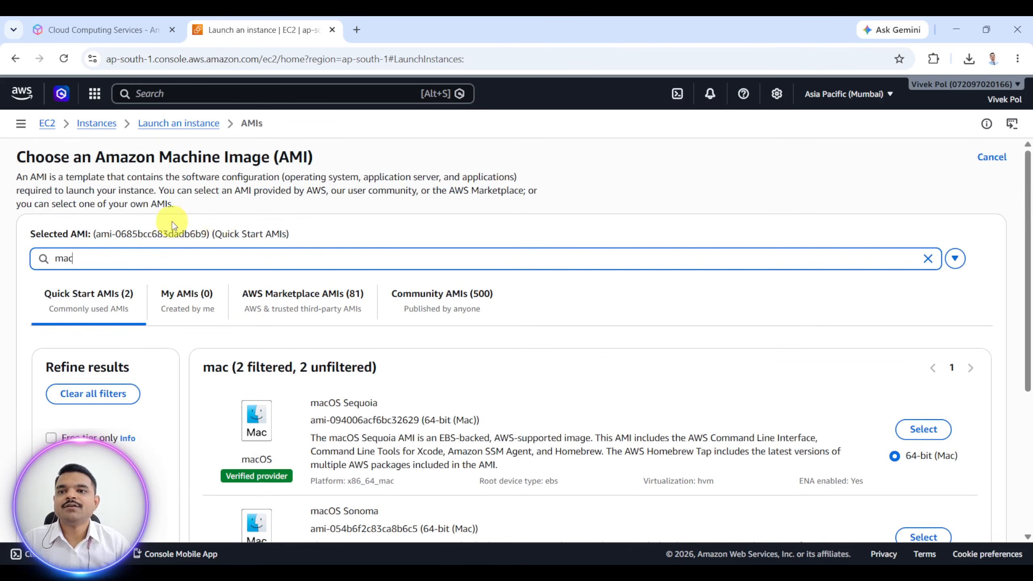
Search the AMI catalog for "ubuntu" and select the 64-bit (x86) Ubuntu Server 26.04 LTS (HVM), SSD Volume Type image.
left_click_drag(148, 256, 2, 254)
type("ubuntu")
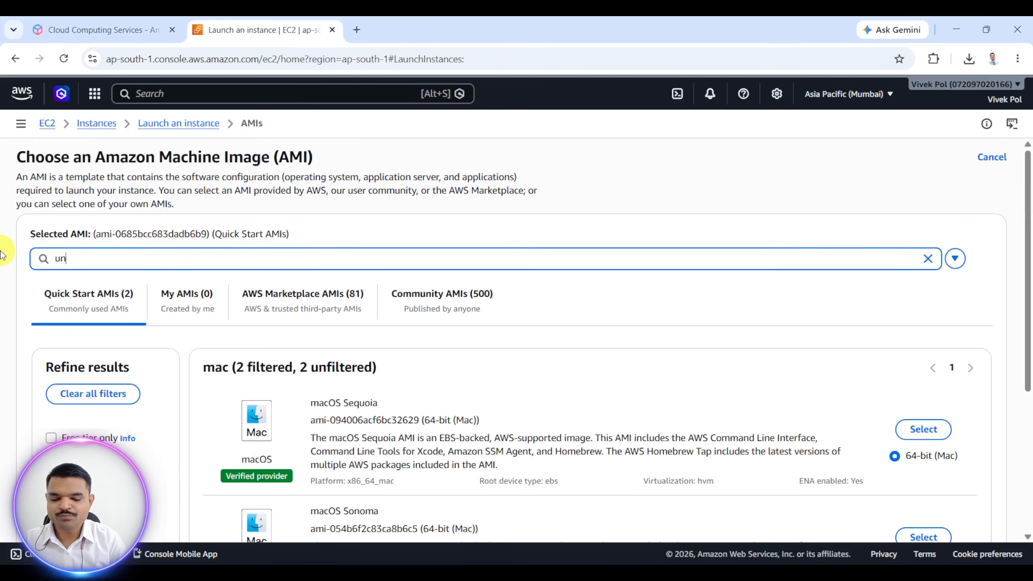
key("Return")
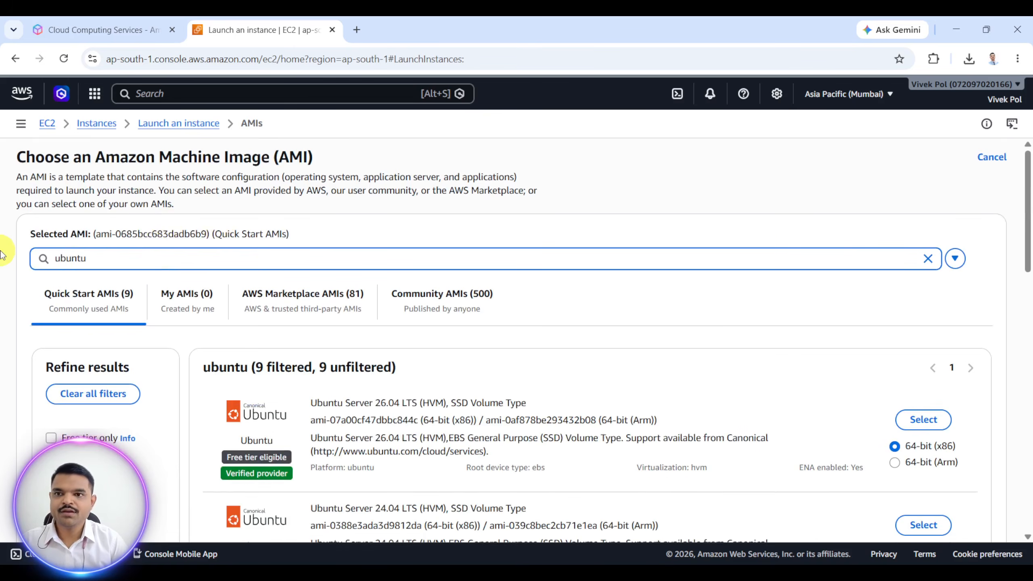
scroll(139, 276, "down", 2)
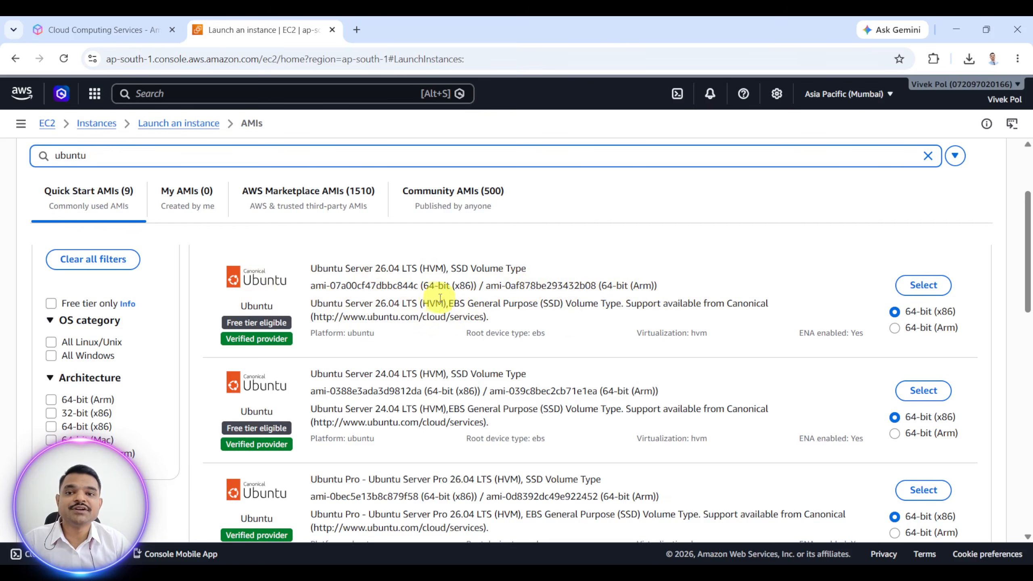
left_click(913, 287)
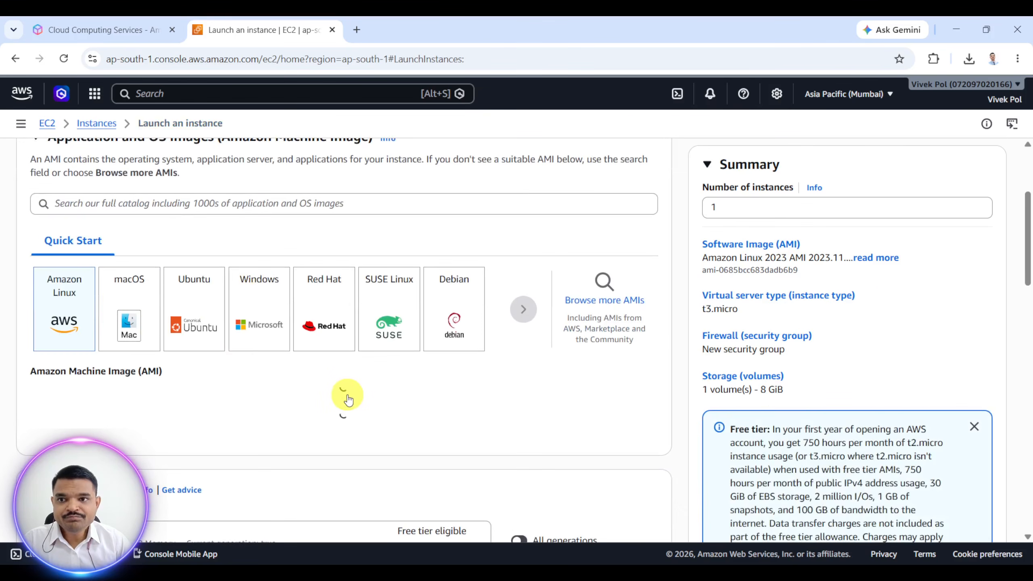
Review the chosen AMI's details and browse the available t2, t3 and c5a instance types with their vCPU, memory and hourly pricing.
scroll(281, 379, "up", 1)
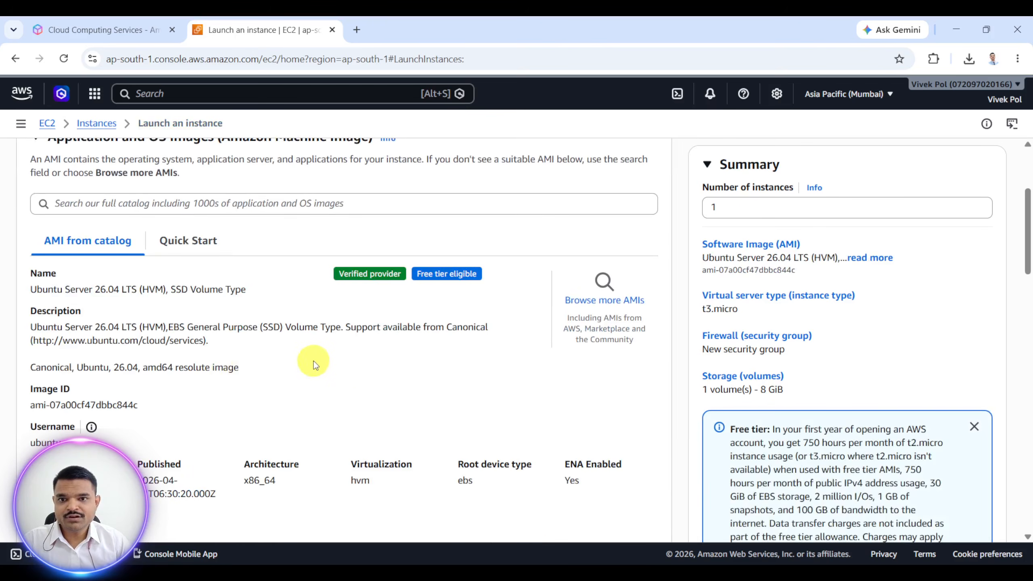
scroll(241, 397, "down", 3)
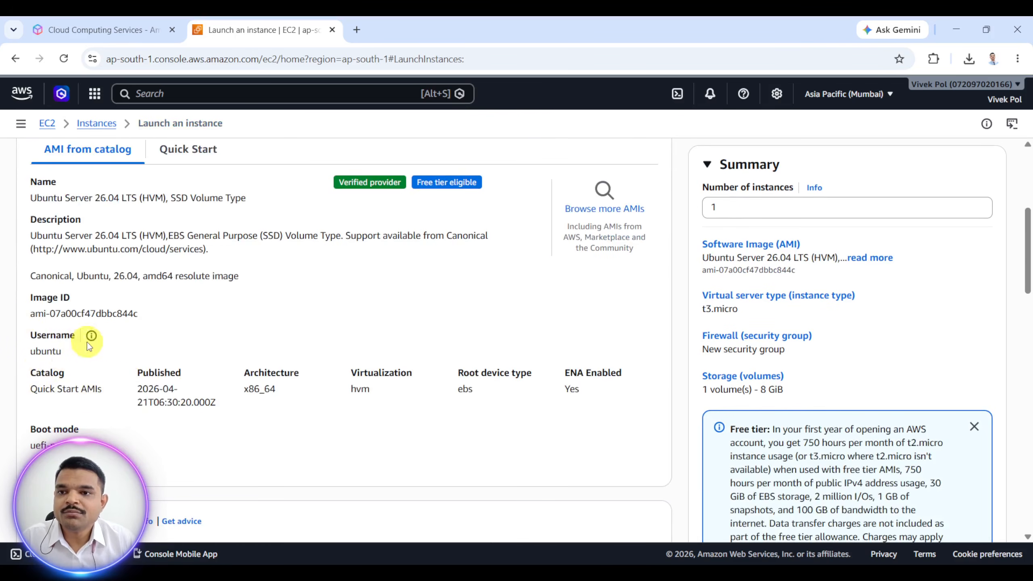
scroll(87, 338, "down", 5)
scroll(276, 368, "down", 3)
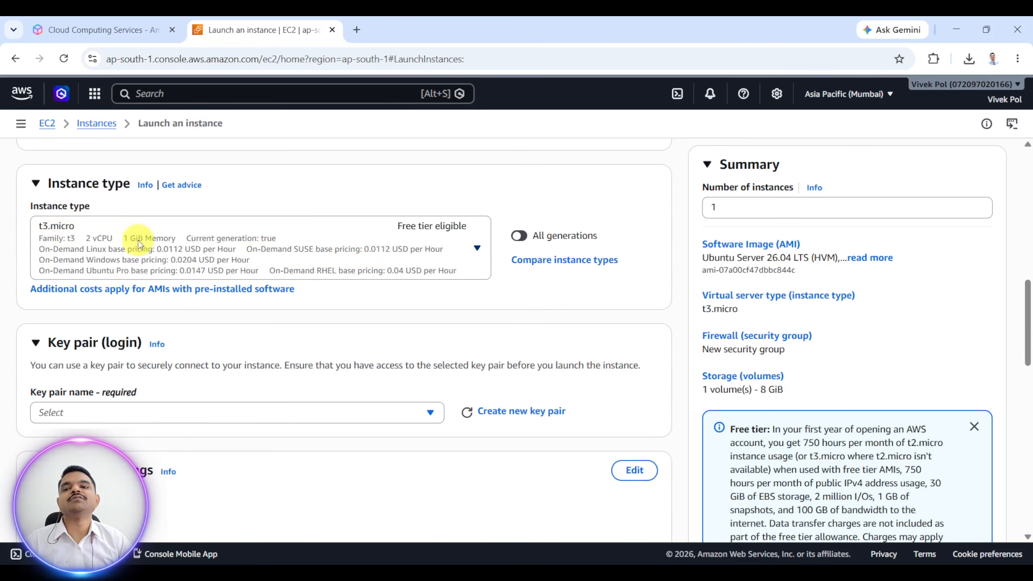
left_click(342, 250)
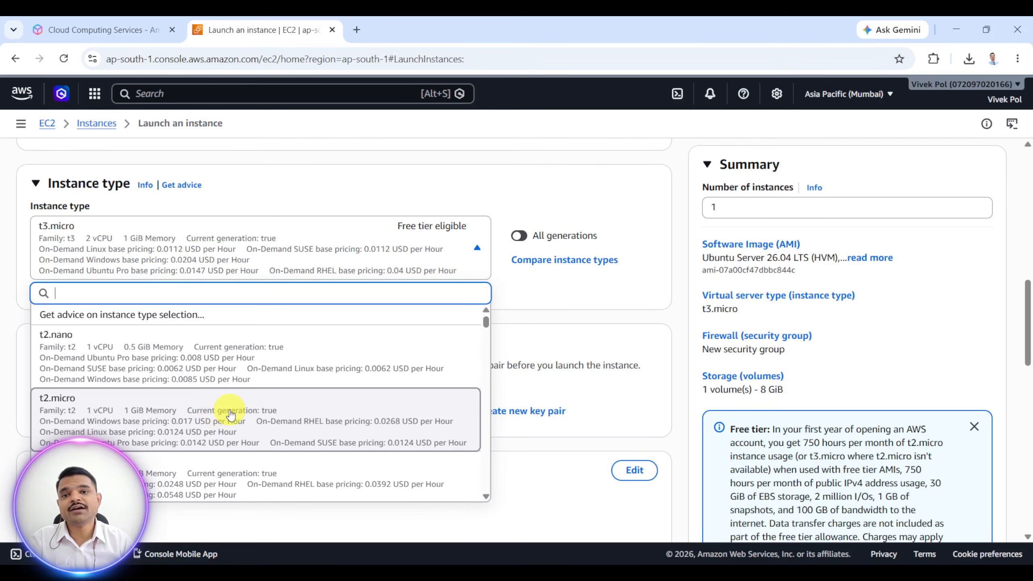
scroll(228, 410, "down", 3)
scroll(228, 412, "up", 3)
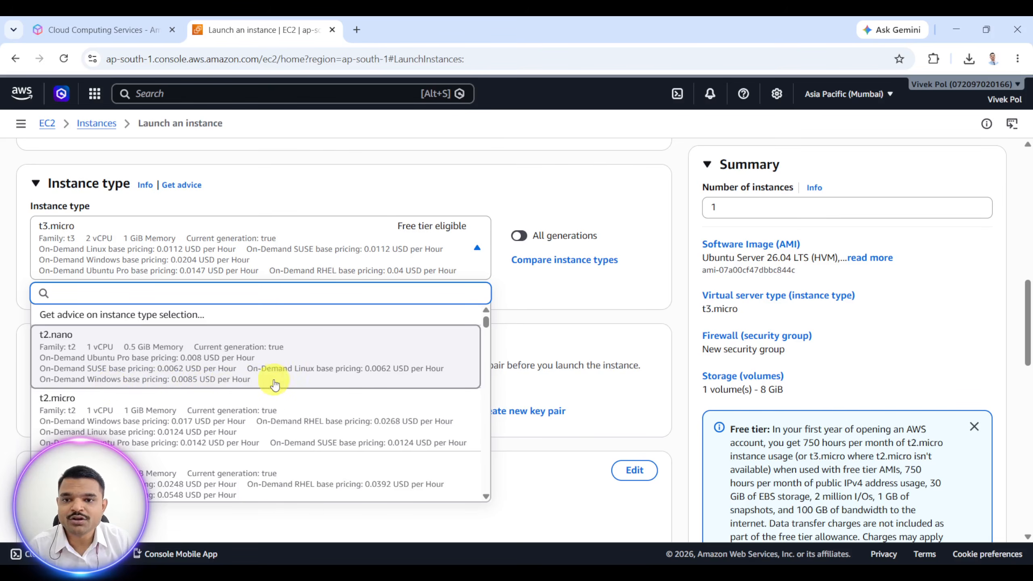
scroll(300, 370, "down", 3)
scroll(300, 370, "up", 3)
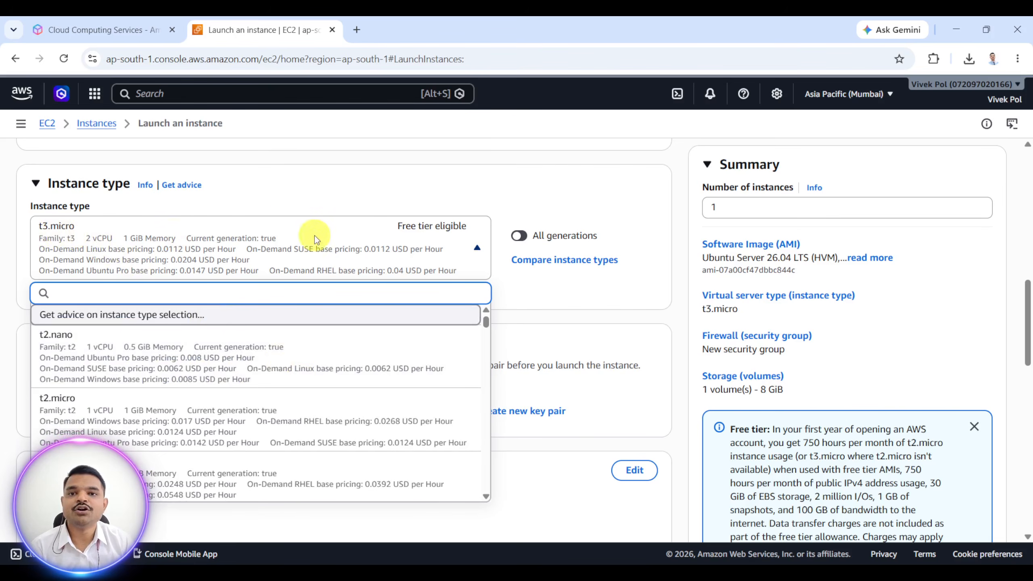
scroll(150, 369, "down", 8)
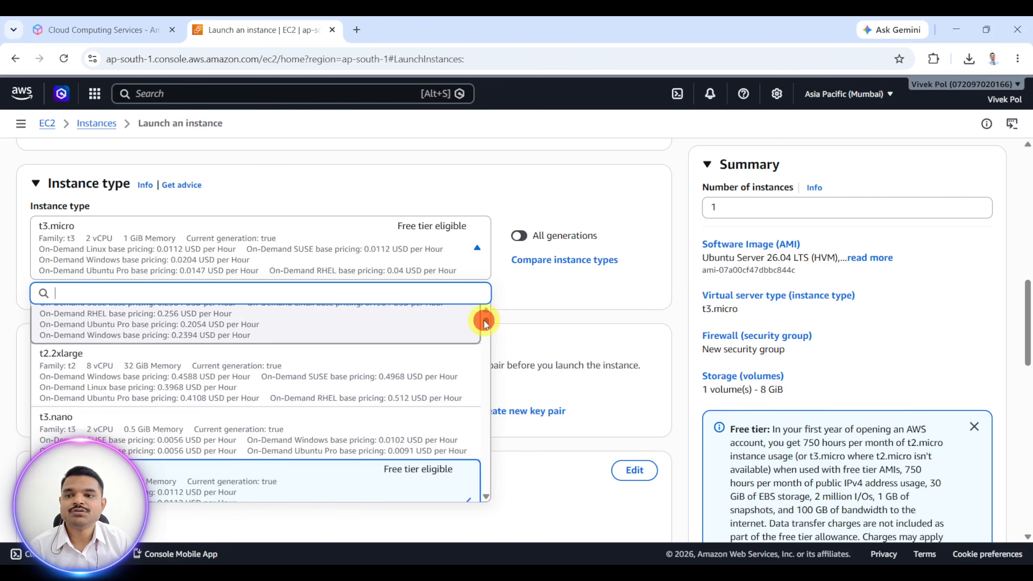
scroll(484, 321, "down", 5)
scroll(364, 371, "up", 3)
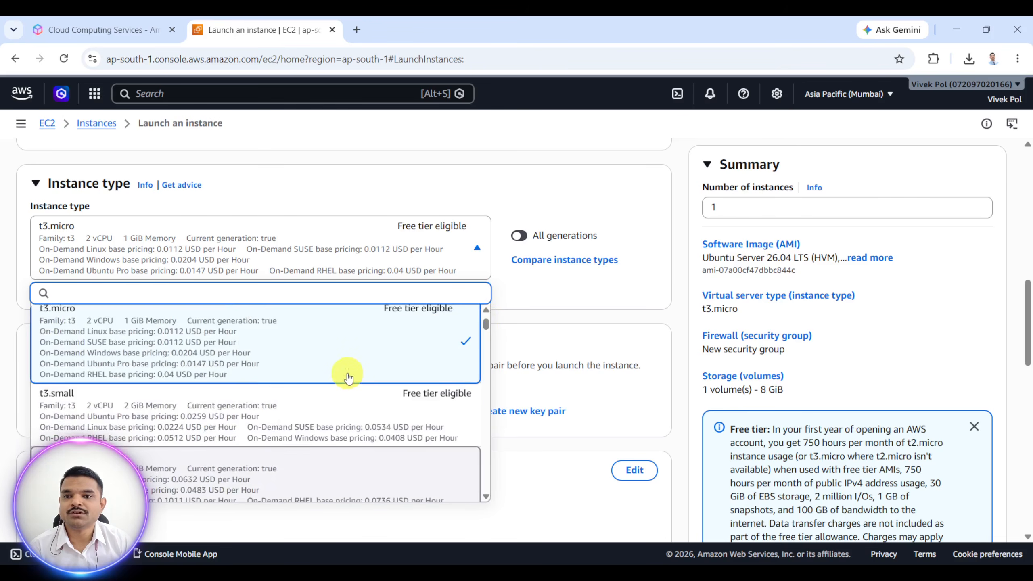
scroll(312, 392, "down", 5)
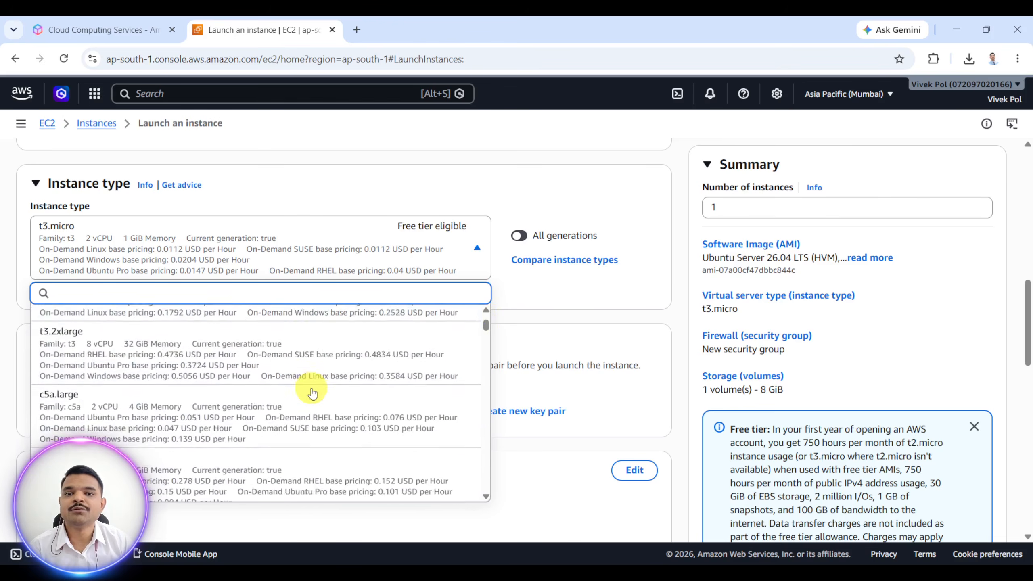
Examine the largest-numbered end of the instance type list, including the t4g and r8g families, and close it without picking another type.
left_click_drag(486, 325, 482, 490)
scroll(564, 402, "down", 5)
scroll(564, 402, "up", 2)
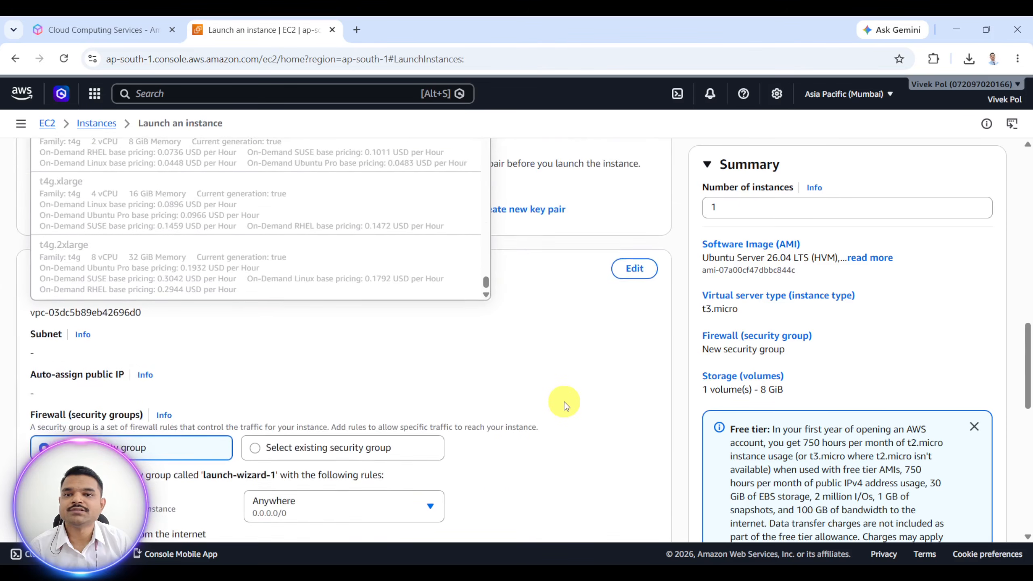
scroll(564, 402, "up", 1)
scroll(227, 327, "down", 1)
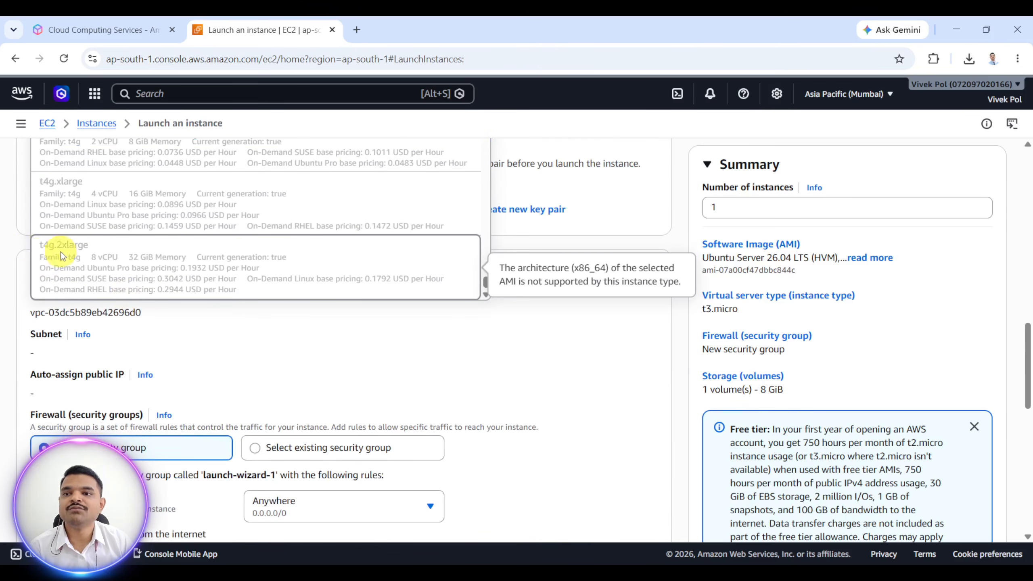
scroll(184, 272, "down", 5)
scroll(142, 255, "up", 5)
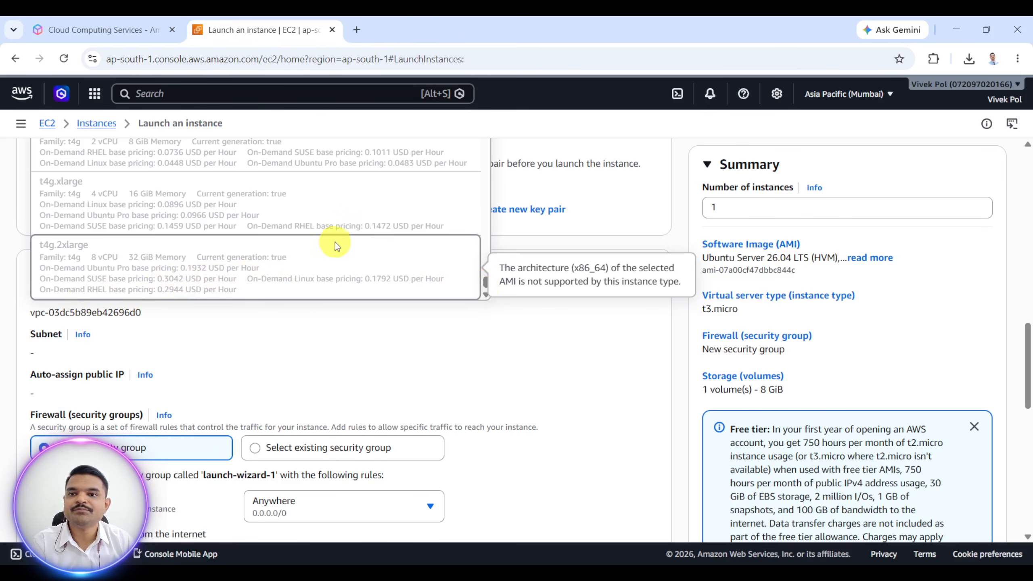
scroll(271, 229, "up", 2)
scroll(122, 209, "down", 2)
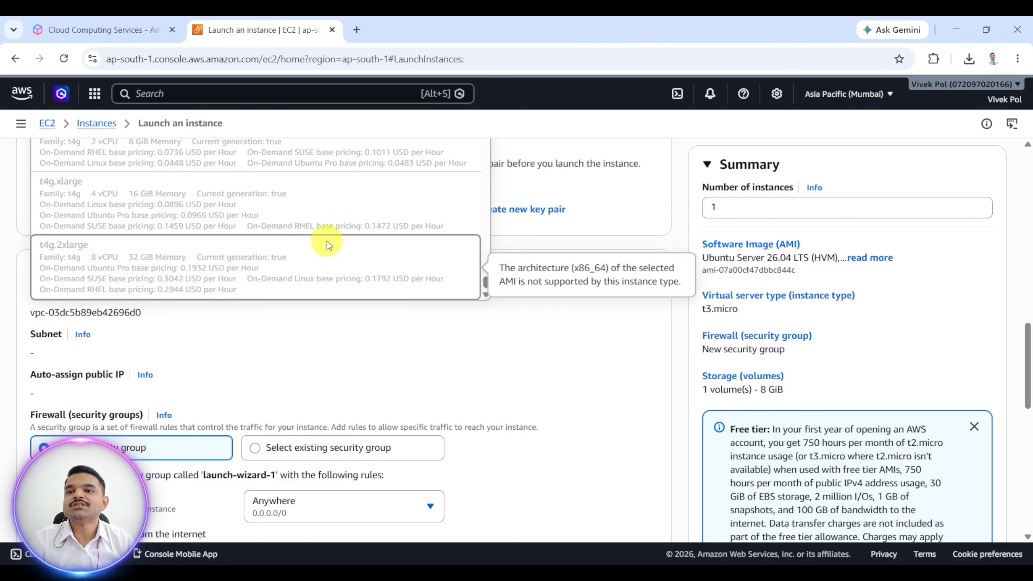
scroll(323, 242, "up", 3)
scroll(17, 215, "up", 3)
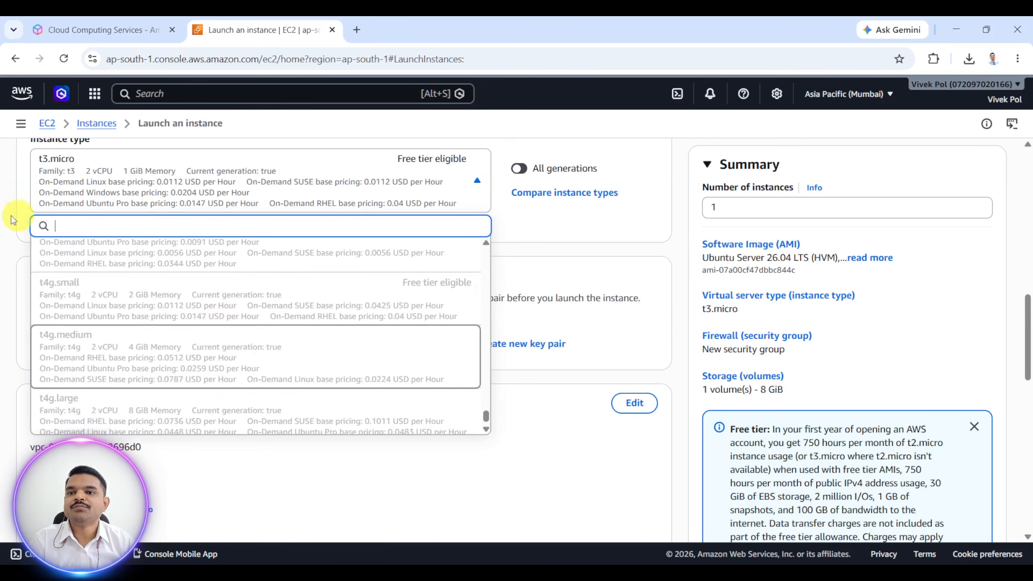
scroll(204, 285, "up", 4)
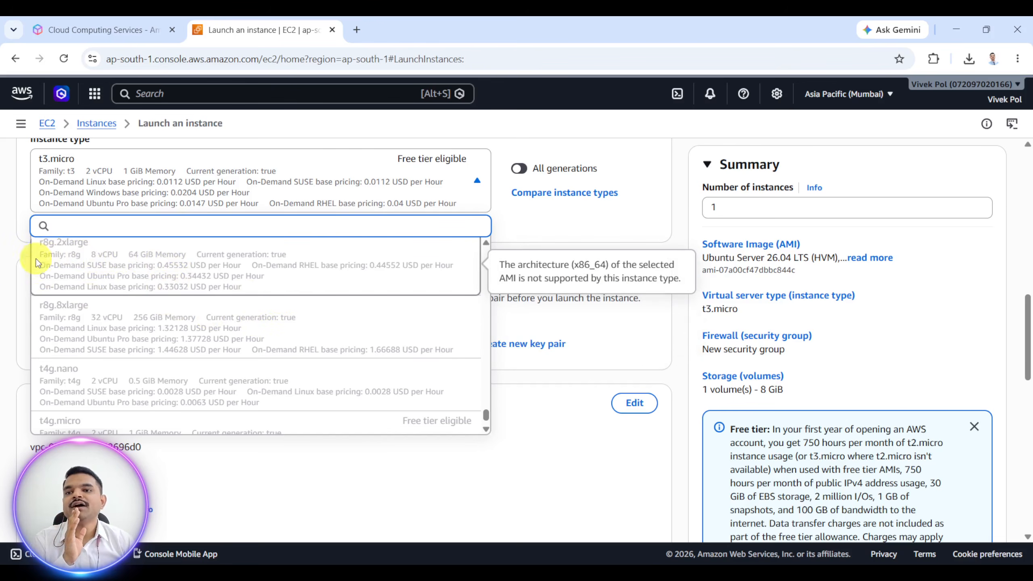
scroll(2, 261, "up", 1)
scroll(1, 260, "up", 3)
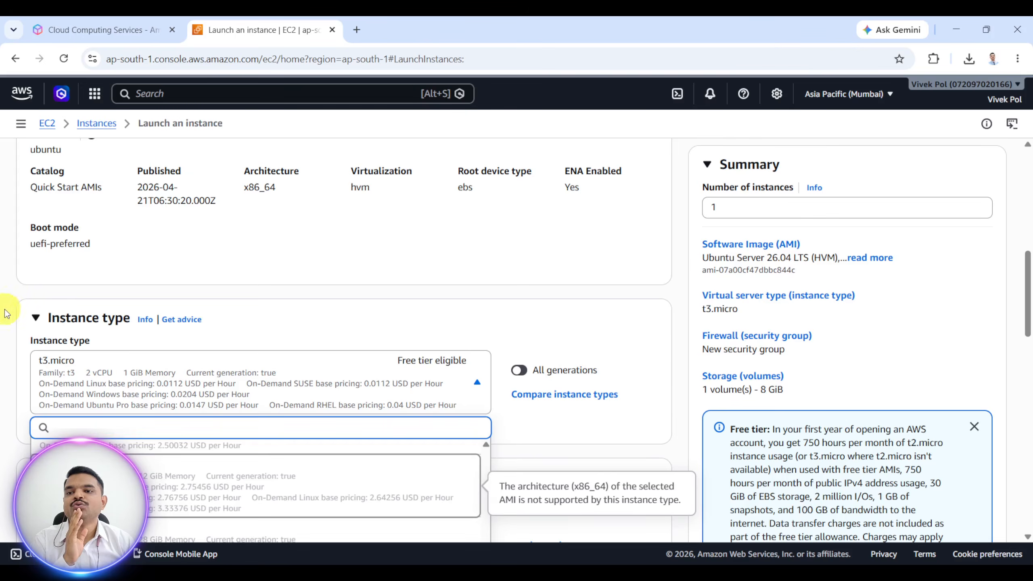
scroll(36, 308, "down", 3)
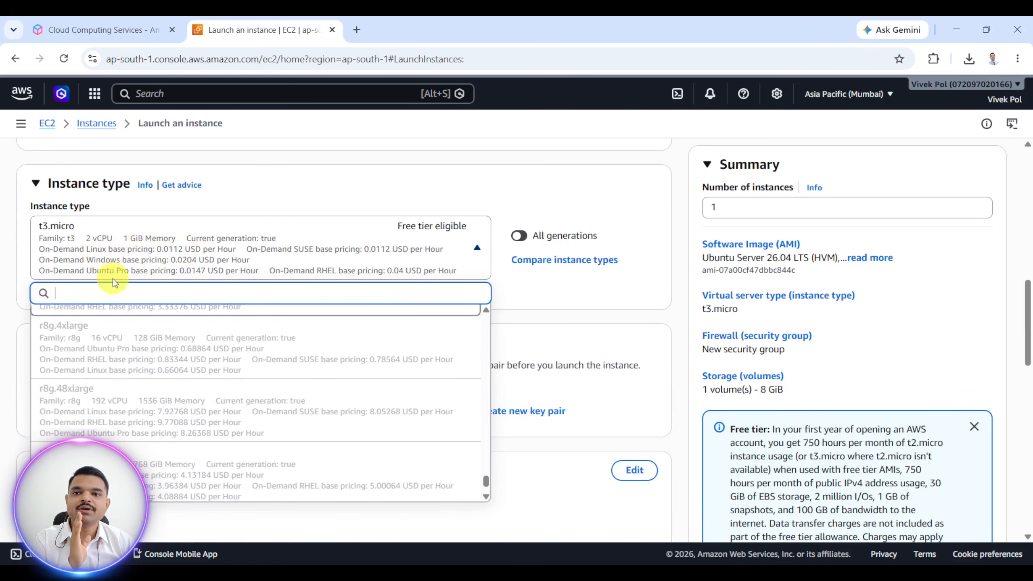
left_click(299, 261)
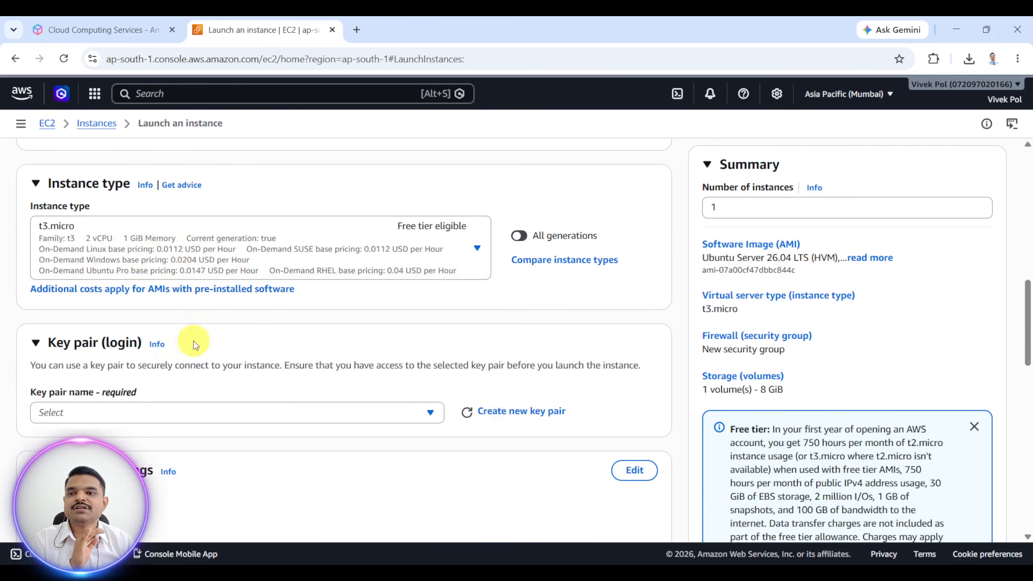
Create an RSA key pair named "GTA" in .pem format for the instance and save its key file to the Downloads folder.
scroll(227, 351, "down", 5)
scroll(179, 255, "up", 2)
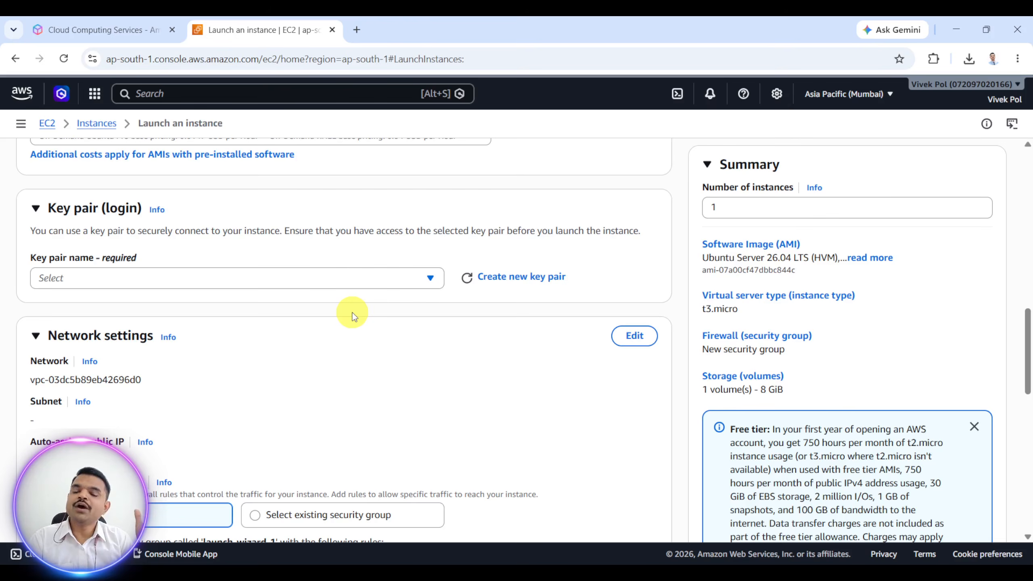
left_click(360, 273)
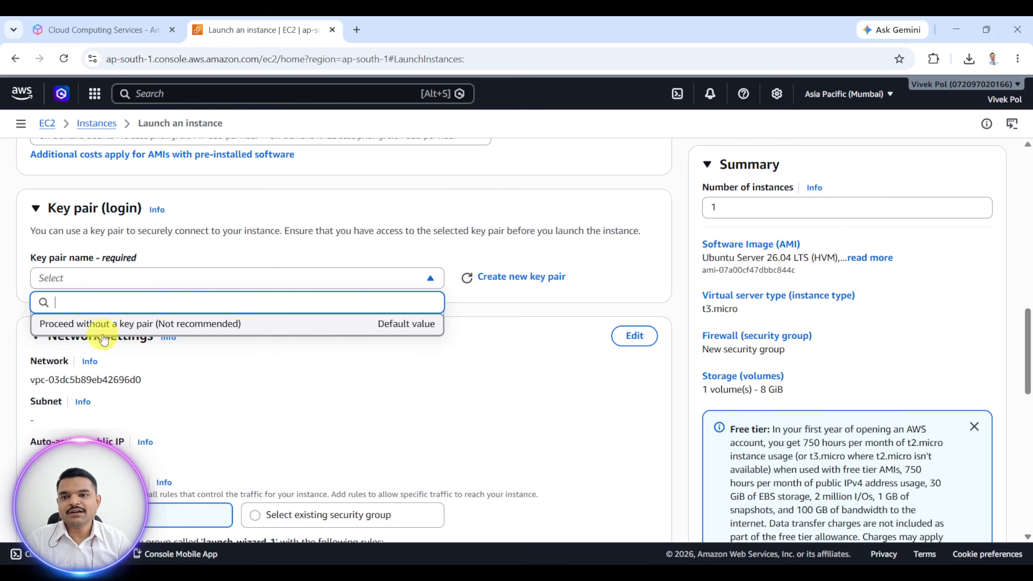
left_click(519, 279)
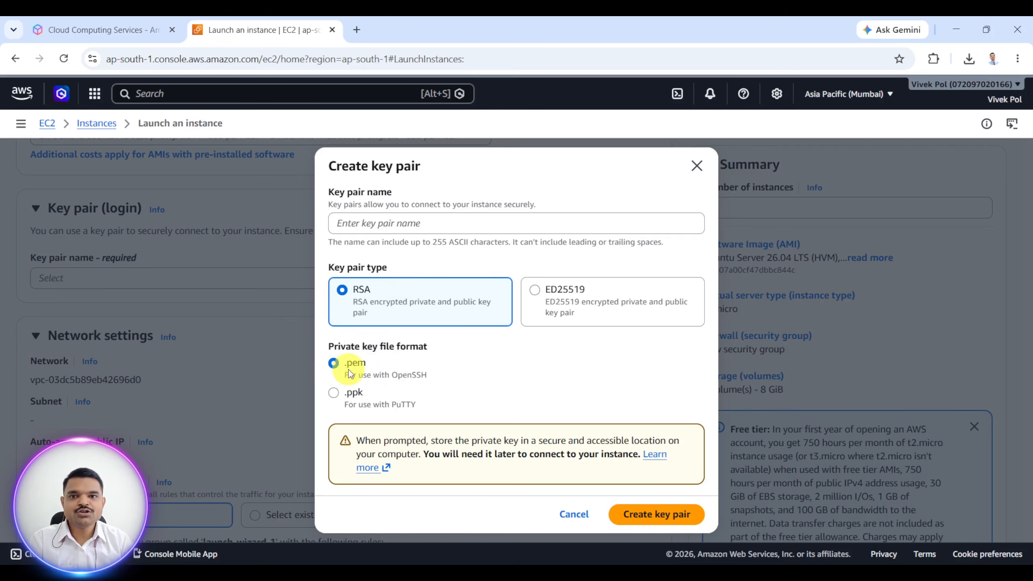
left_click(626, 514)
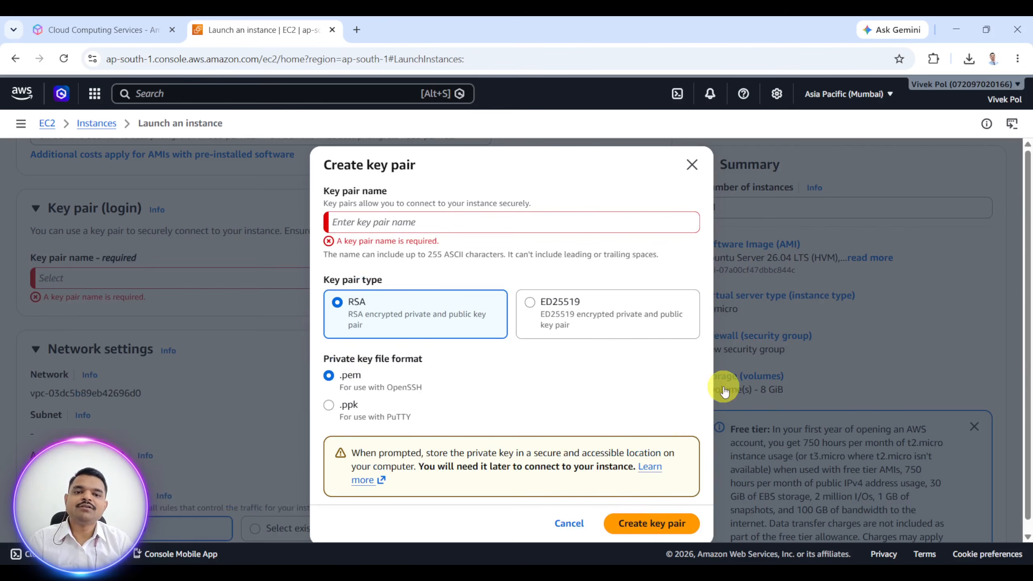
left_click(427, 222)
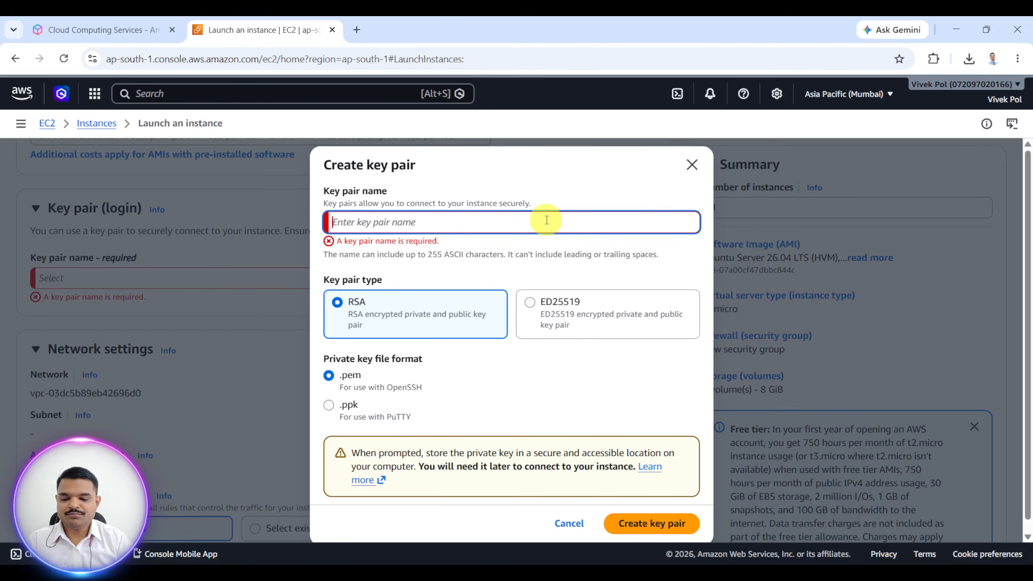
type("GA")
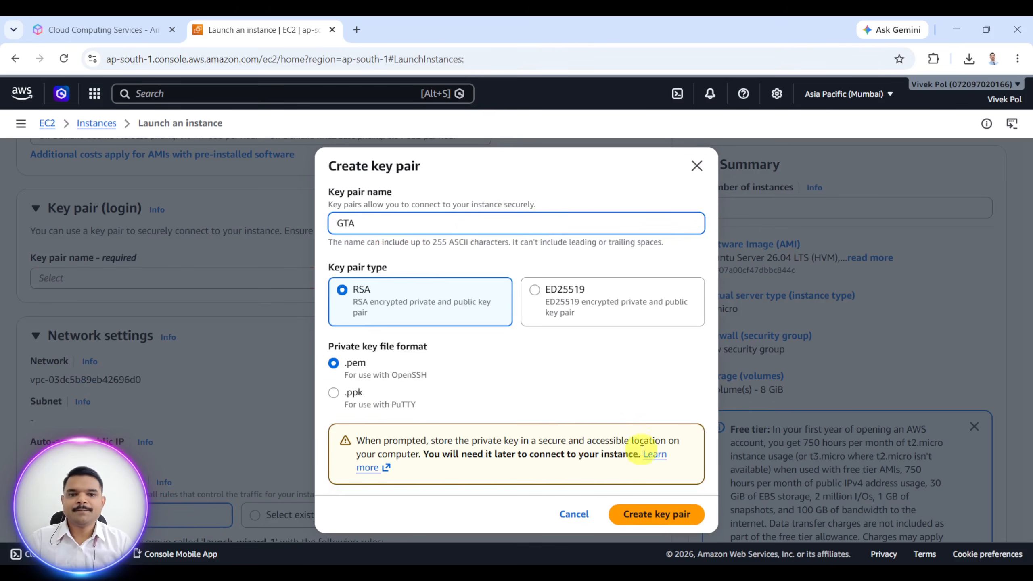
left_click(665, 514)
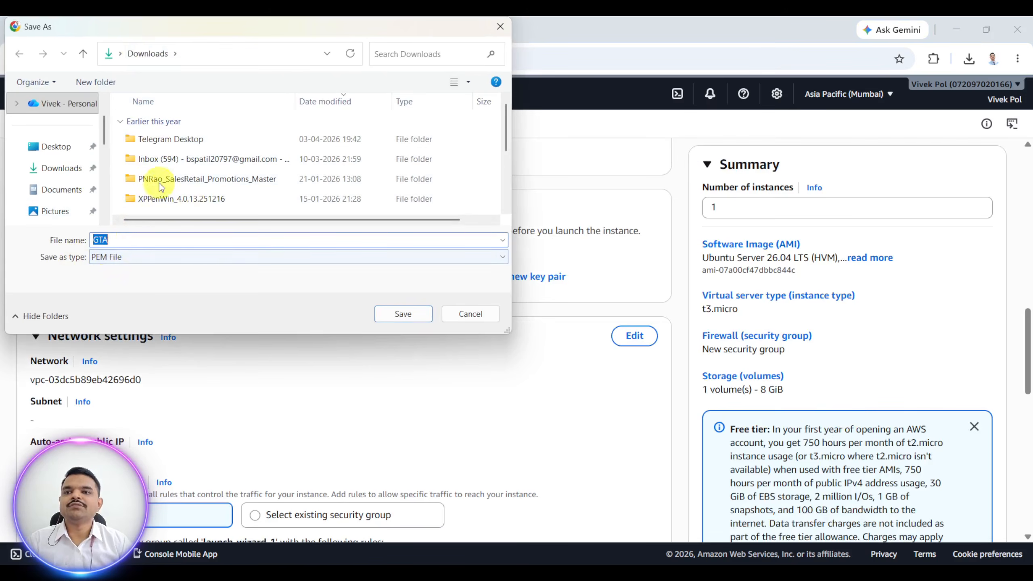
left_click(397, 314)
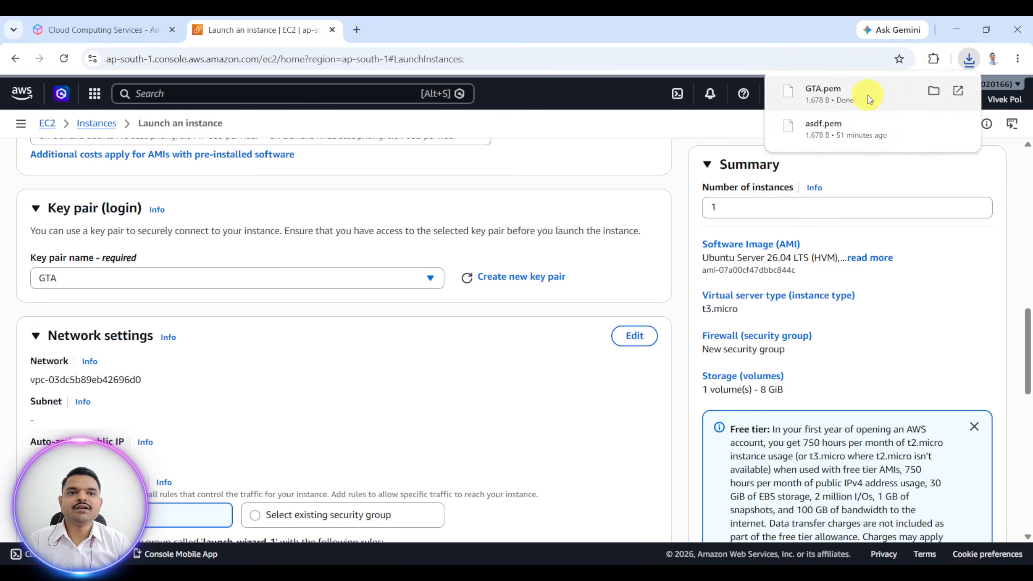
Review the instance's AMI, network and storage settings and try to launch the instance.
scroll(432, 394, "down", 15)
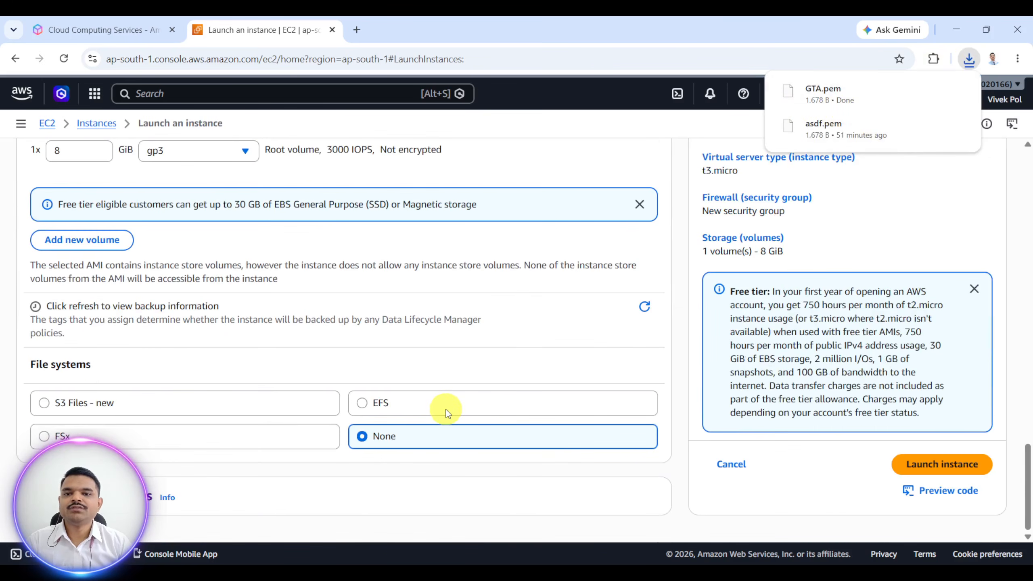
scroll(285, 367, "up", 20)
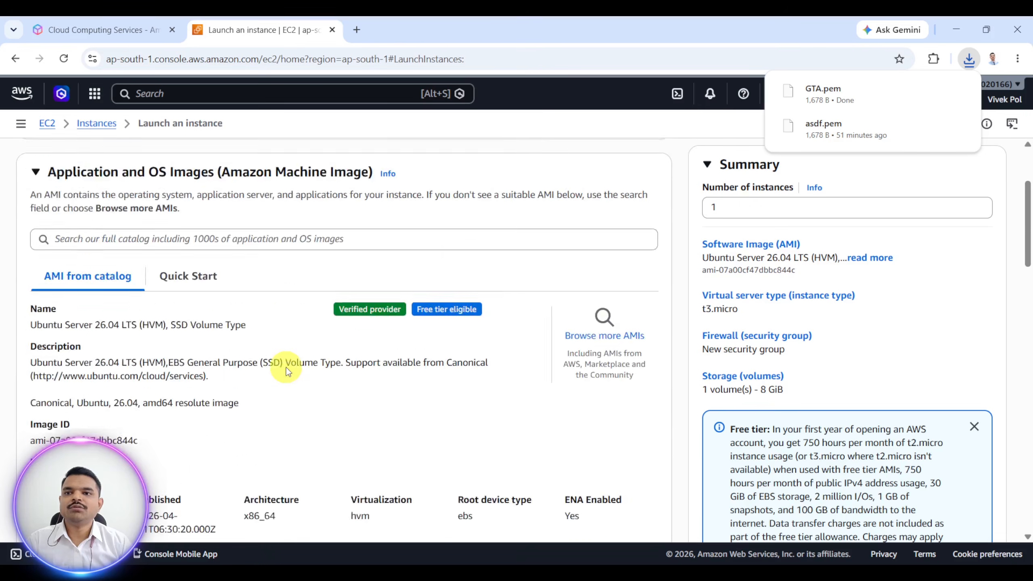
scroll(287, 371, "down", 12)
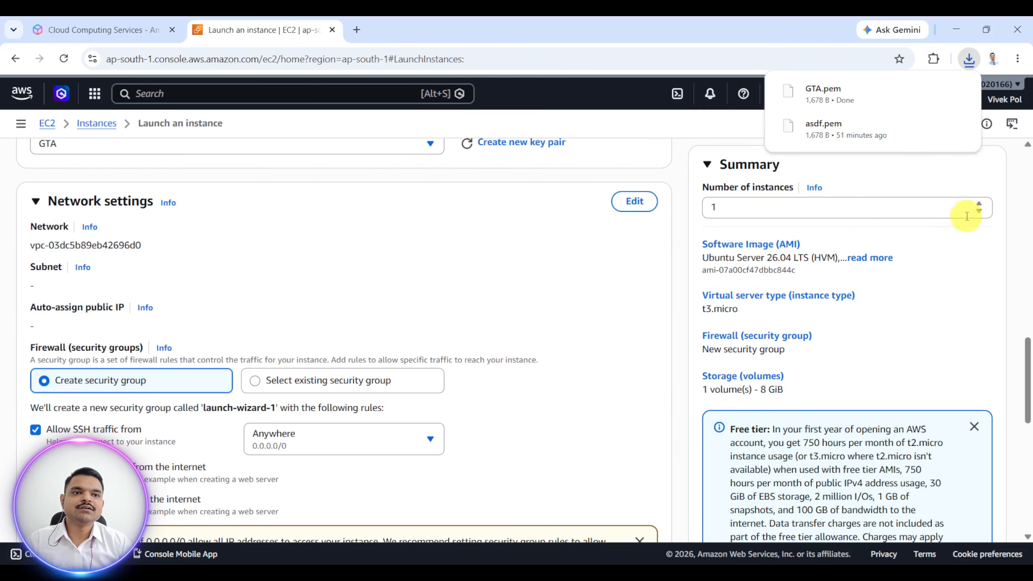
scroll(814, 233, "down", 8)
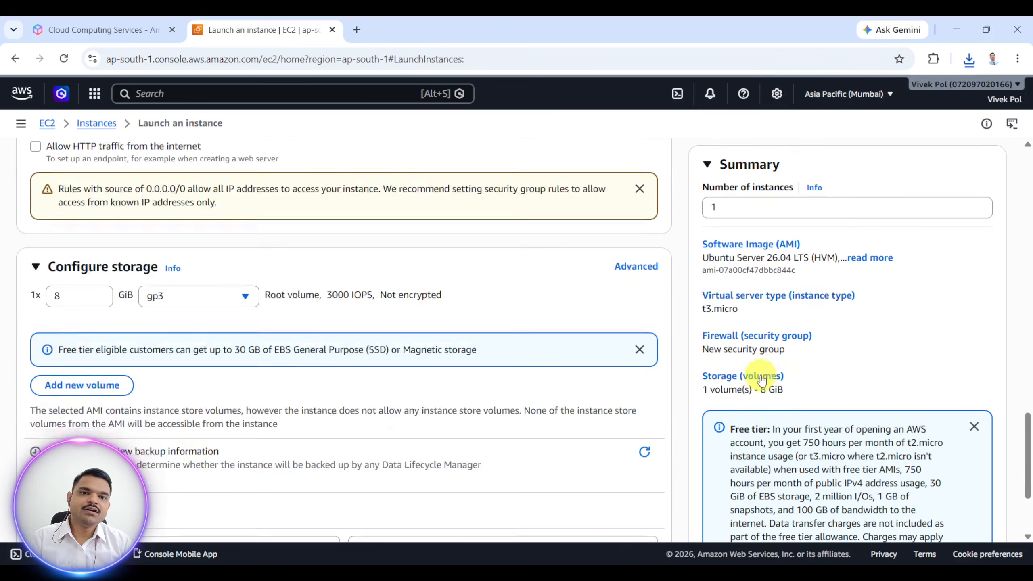
left_click(964, 468)
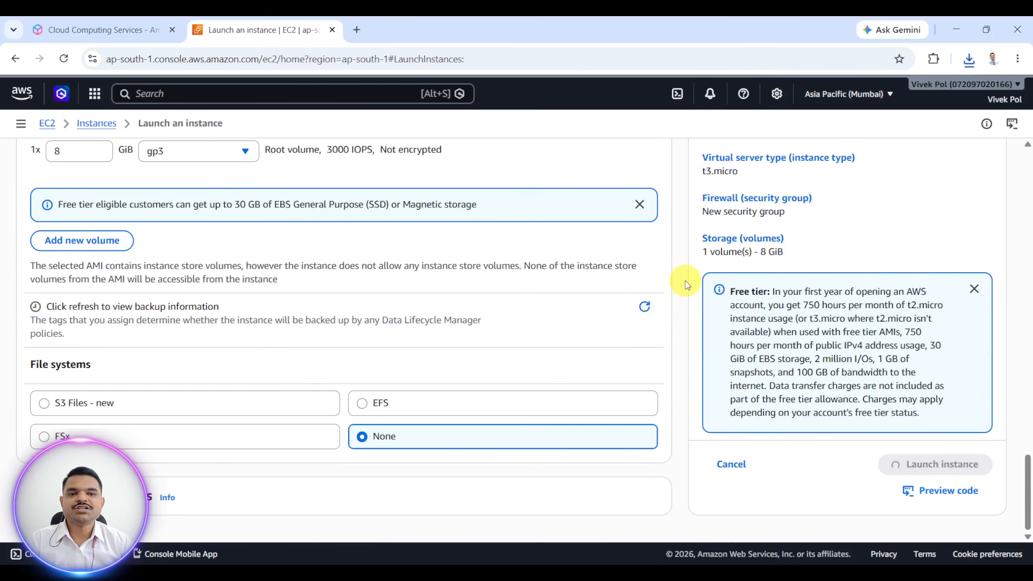
Examine the VPC, subnet and auto-assign public IP fields in the network settings, including the available VPC and subnet choices.
scroll(604, 316, "up", 3)
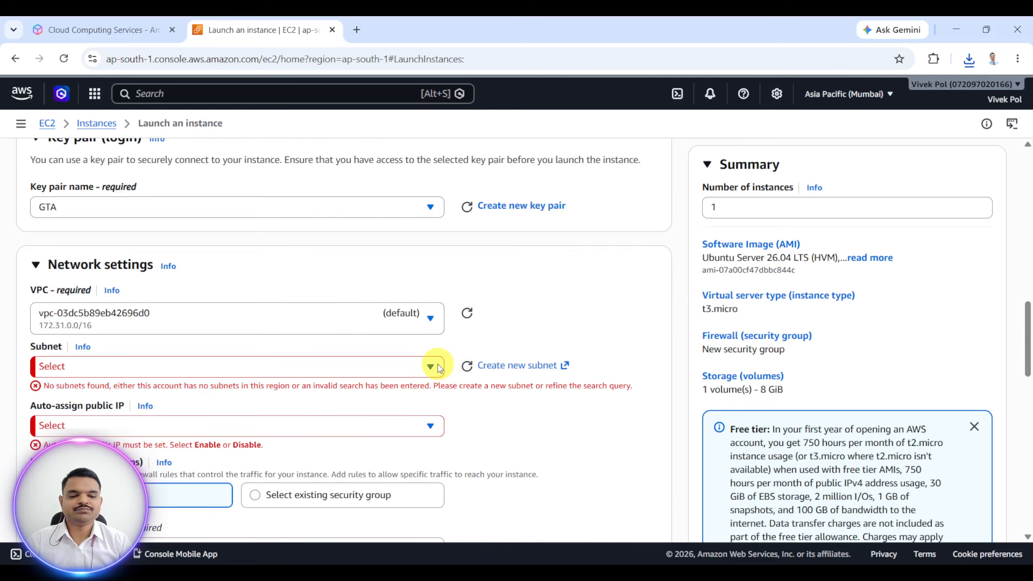
scroll(653, 365, "up", 1)
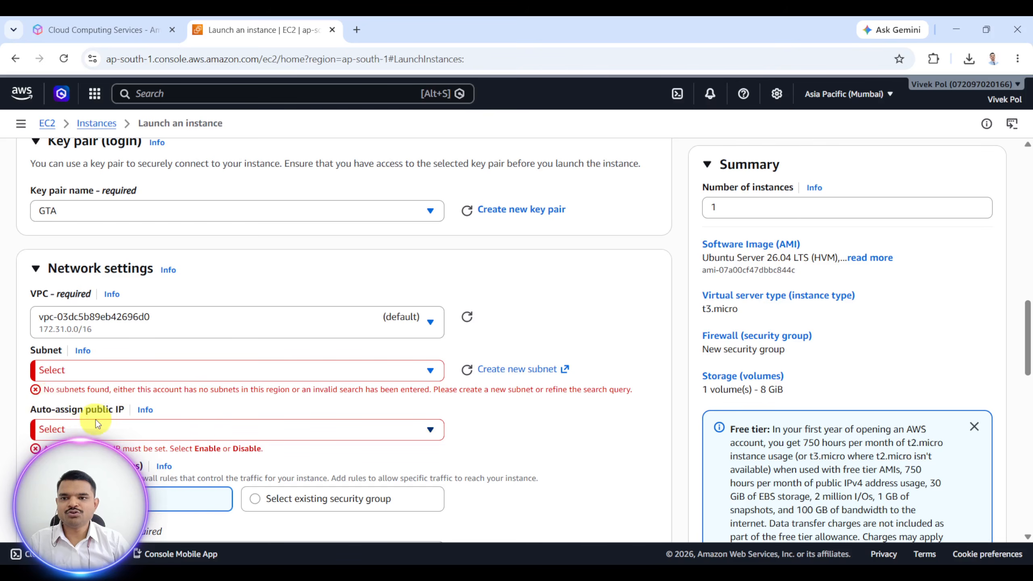
scroll(543, 439, "down", 3)
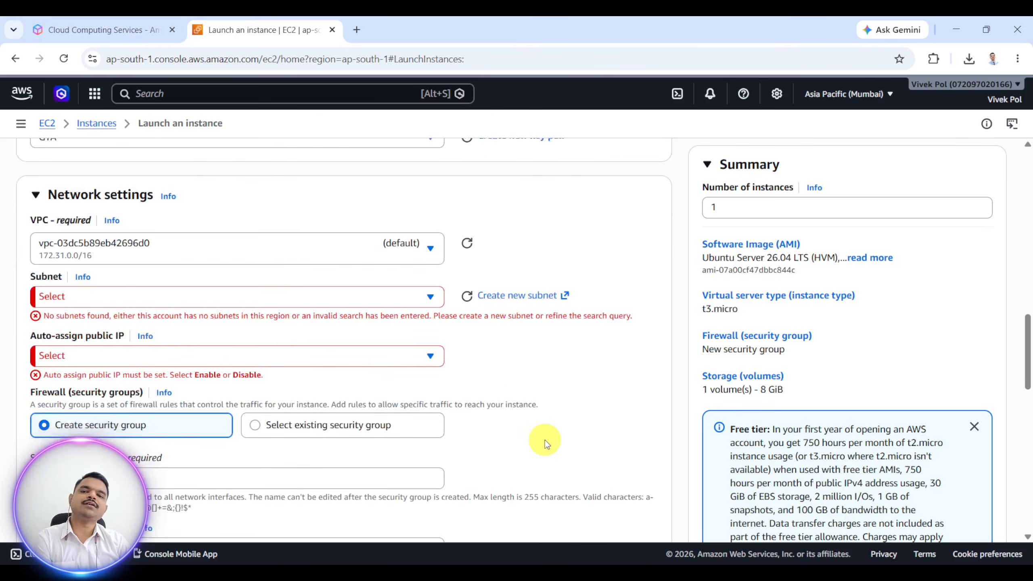
scroll(536, 436, "down", 3)
scroll(537, 436, "up", 10)
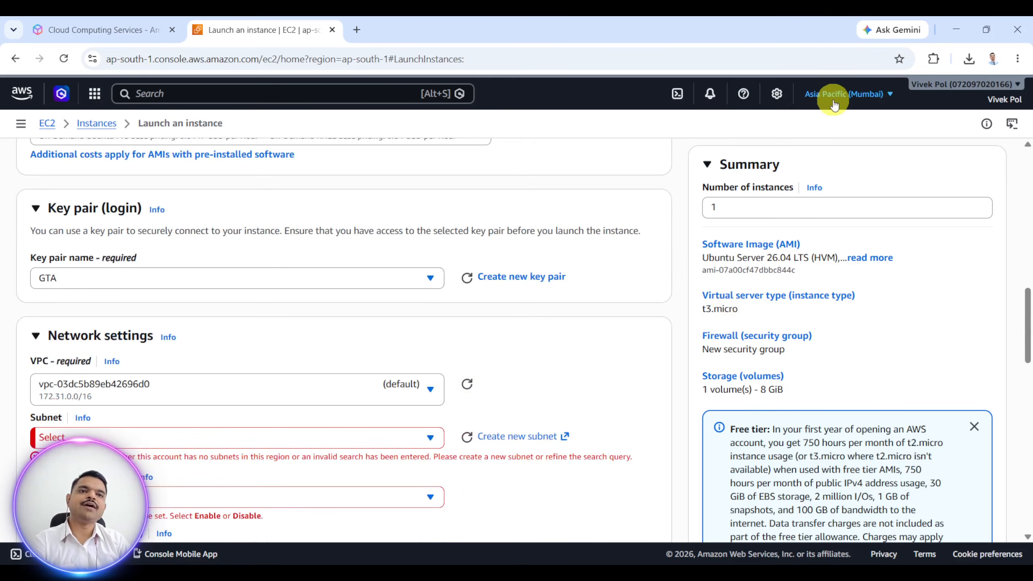
scroll(556, 392, "down", 3)
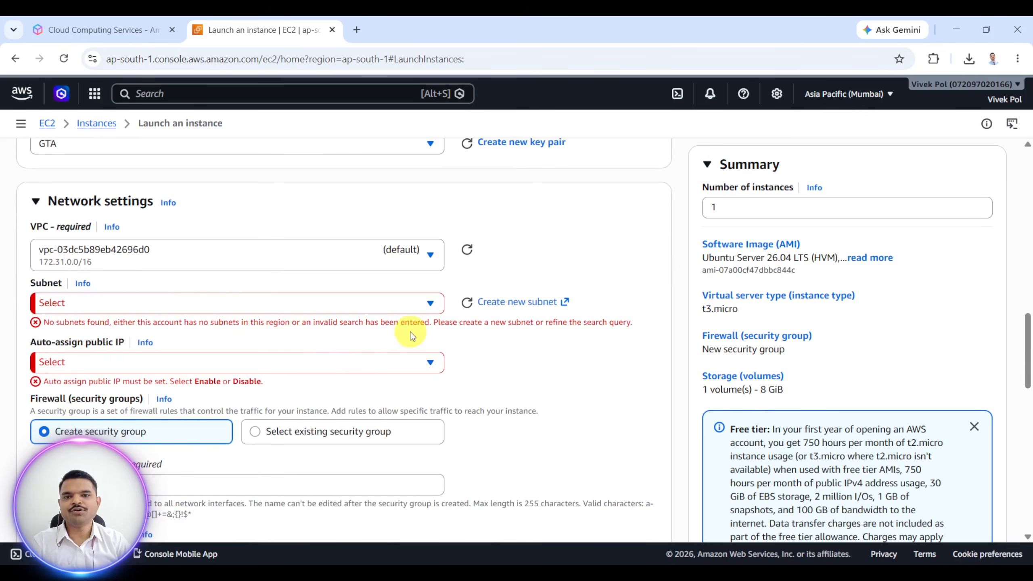
left_click(224, 302)
left_click(224, 302)
left_click(214, 248)
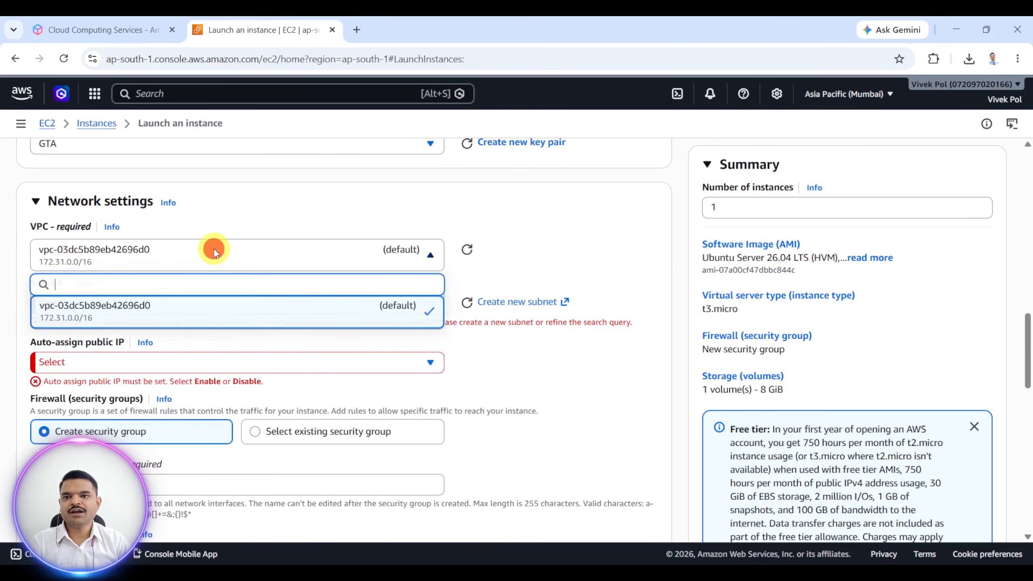
left_click(214, 249)
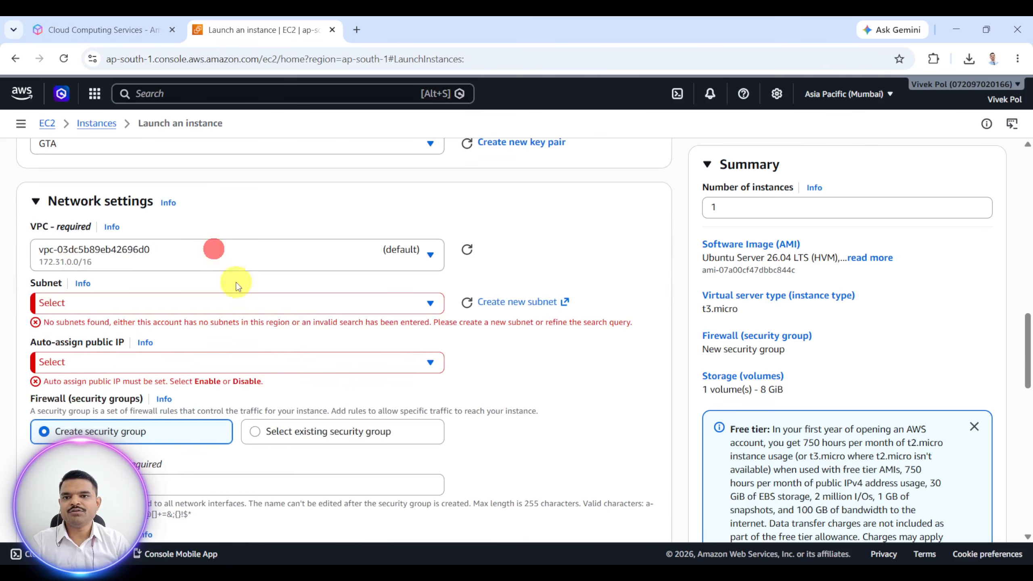
Start creating a new subnet from the network settings and assign it to the default VPC.
left_click(510, 302)
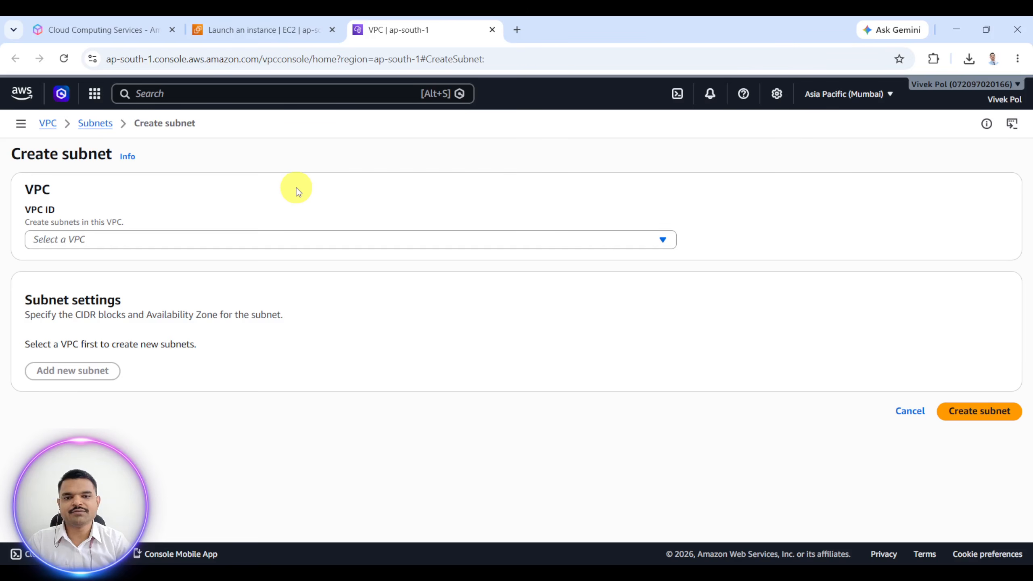
left_click(287, 240)
left_click(287, 281)
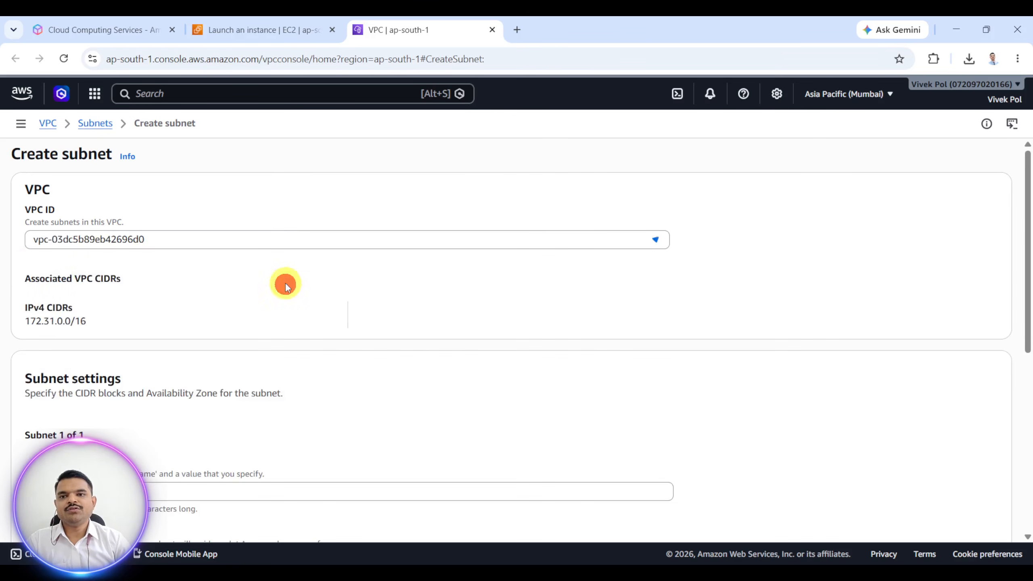
Name the new subnet "public-ip" in the subnet settings.
scroll(150, 317, "down", 2)
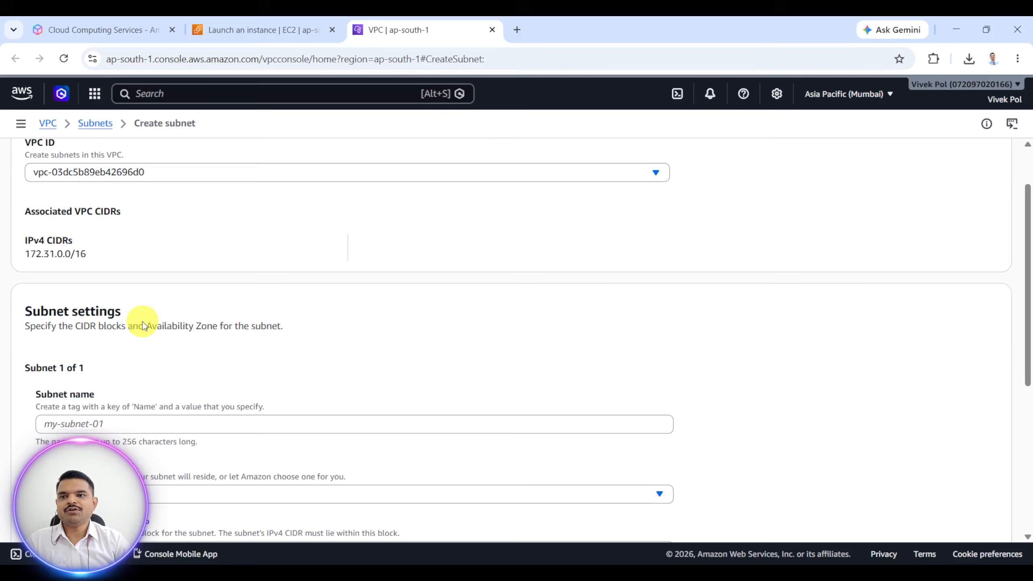
scroll(134, 329, "down", 4)
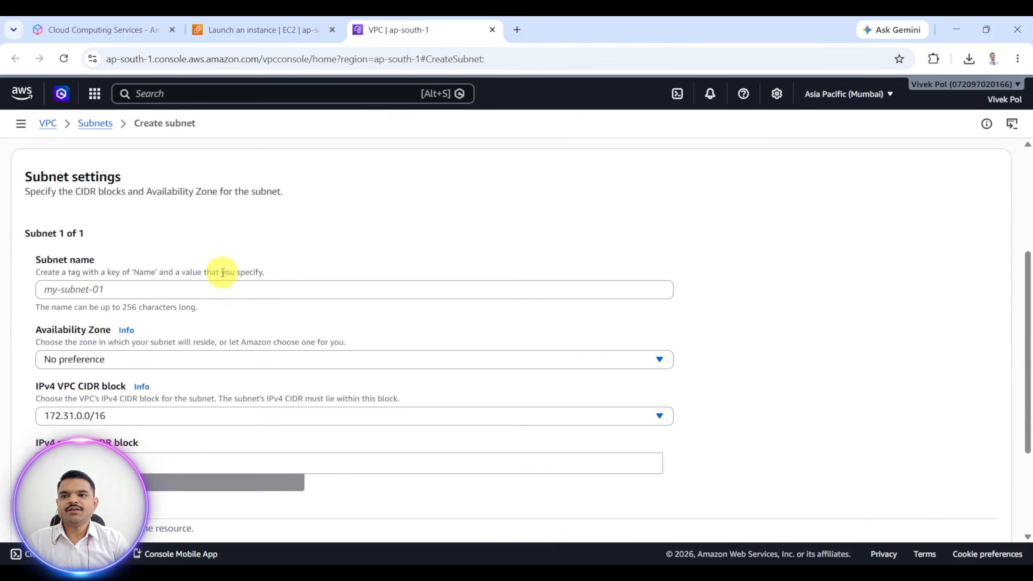
scroll(263, 304, "down", 2)
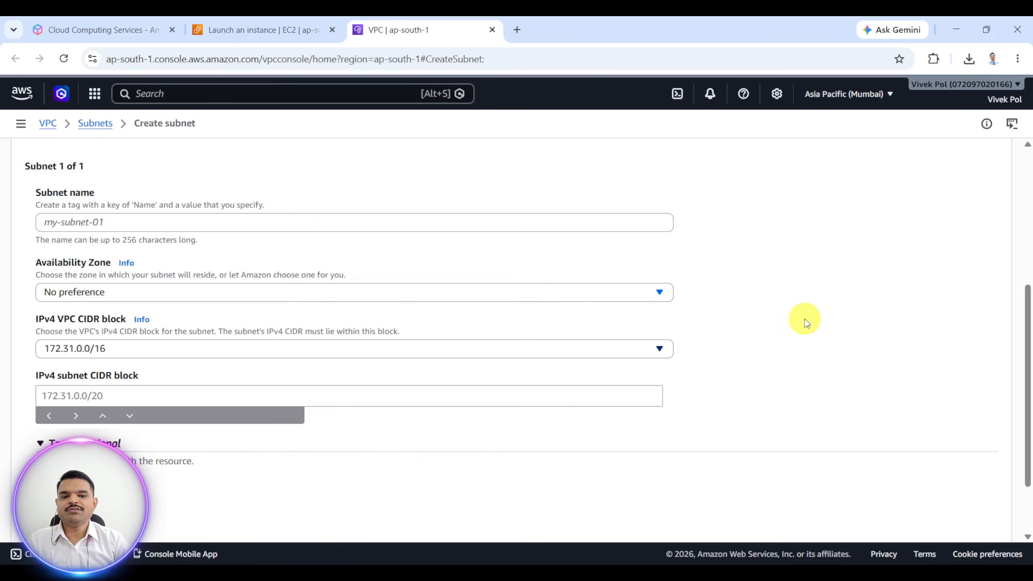
left_click(515, 223)
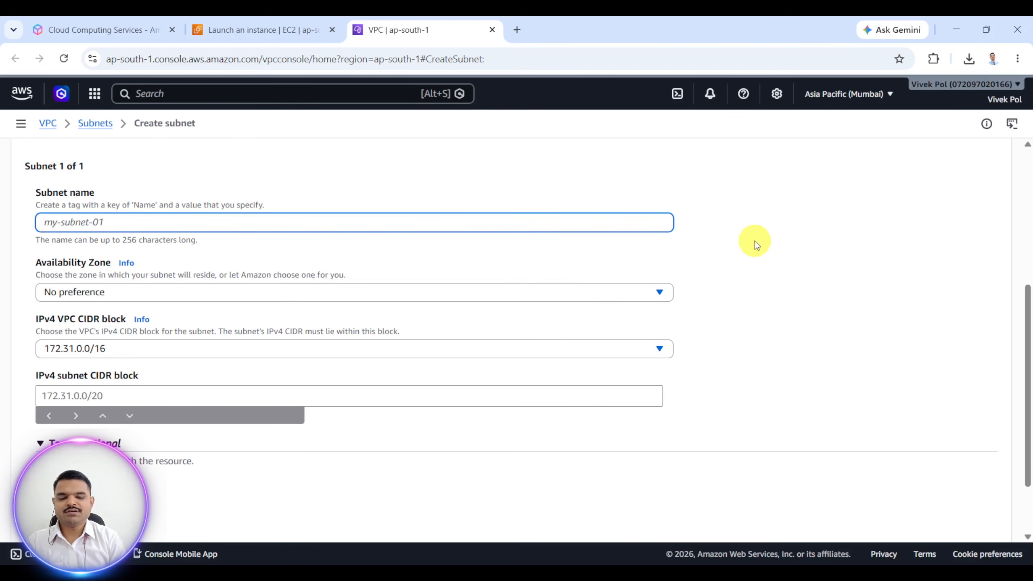
type("public")
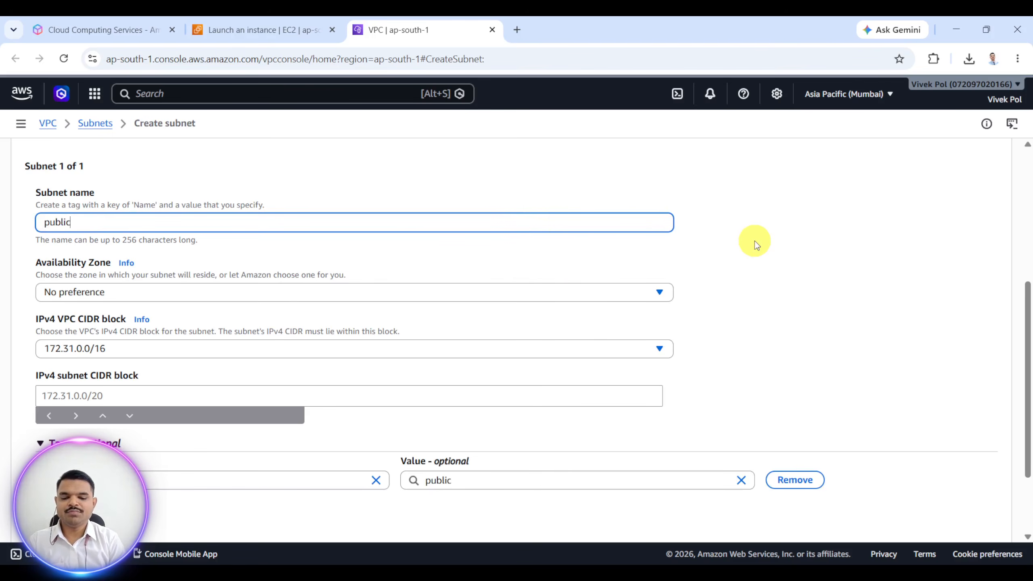
type("-ip")
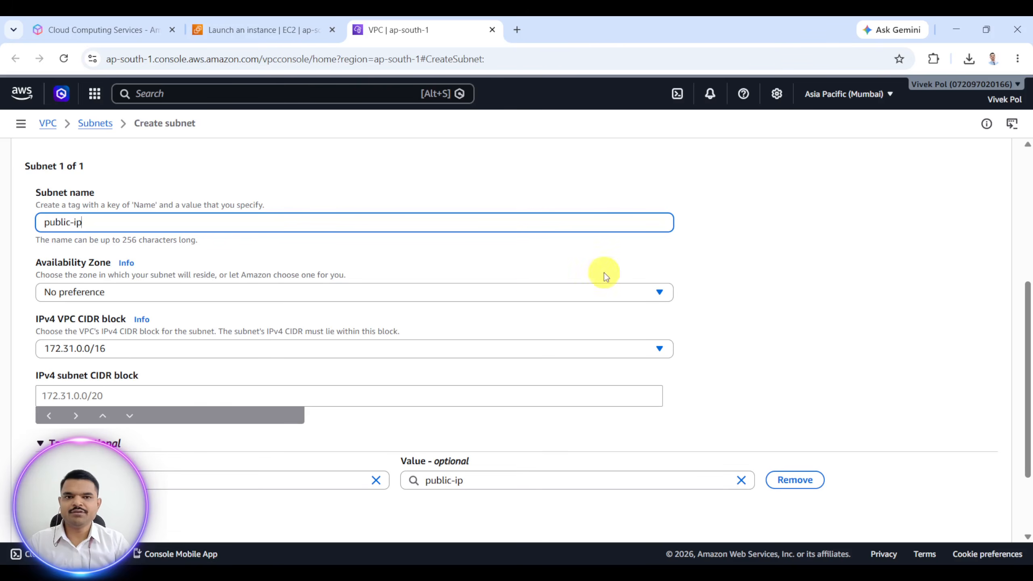
Set the subnet's Availability Zone to Asia Pacific (Mumbai) / aps1-az1 (ap-south-1a) and review the settings.
left_click(534, 290)
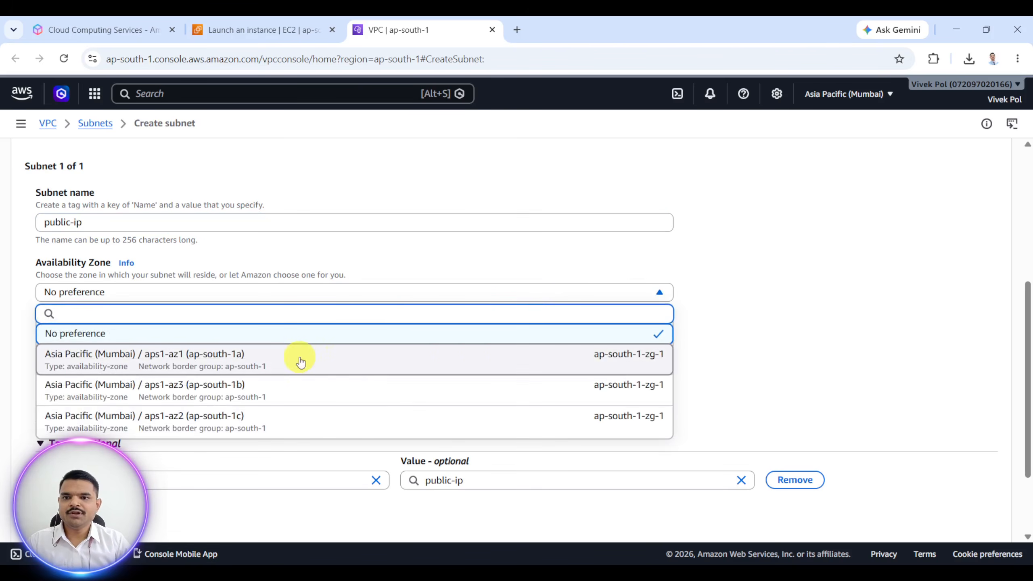
scroll(488, 384, "down", 1)
scroll(774, 342, "up", 2)
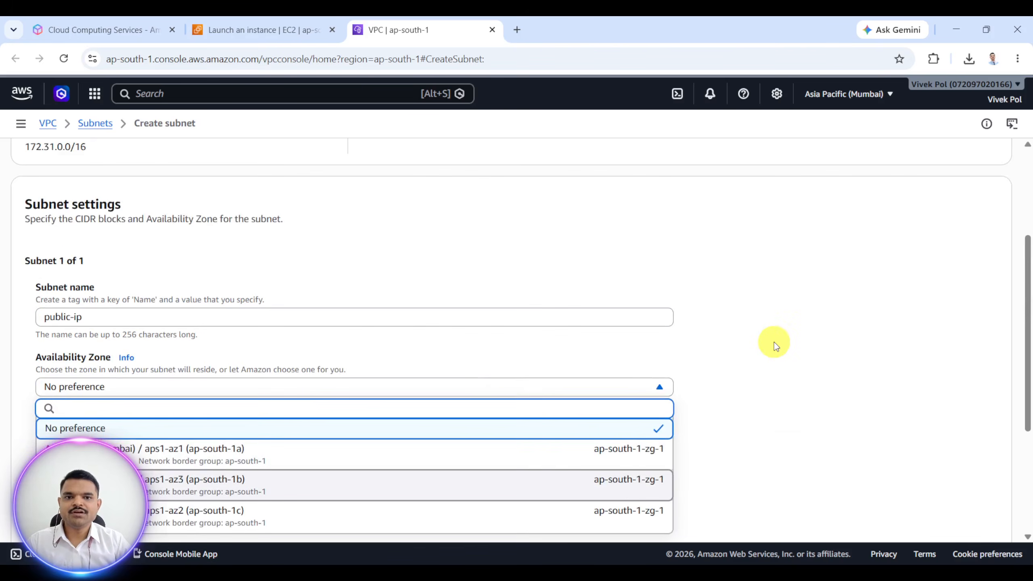
scroll(774, 342, "down", 4)
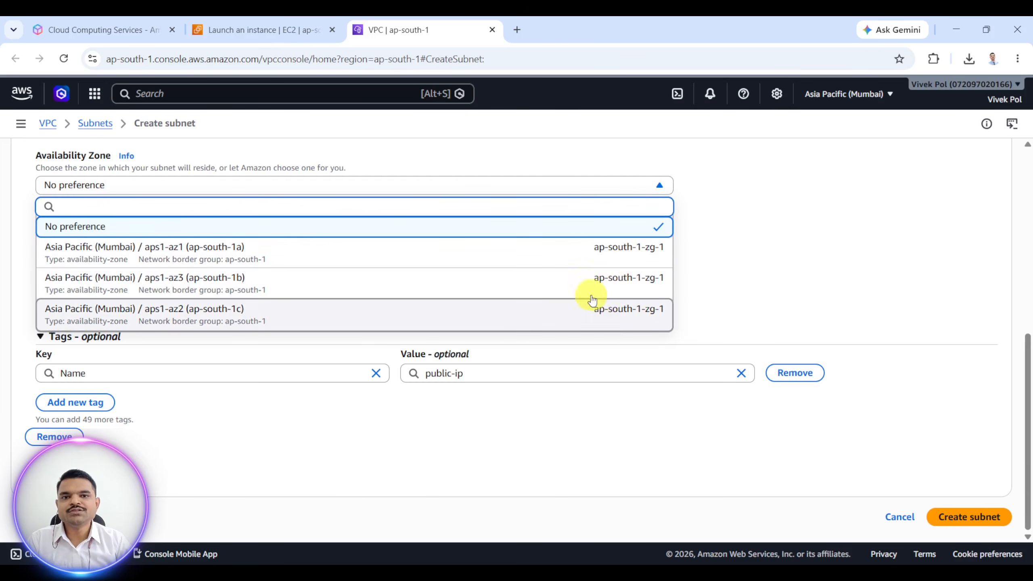
left_click(122, 257)
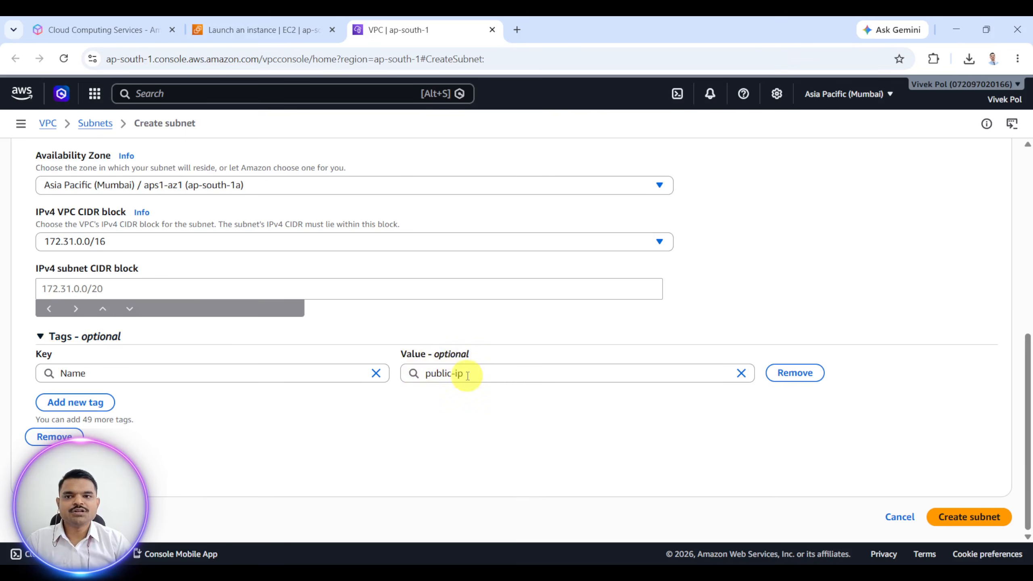
scroll(531, 360, "up", 3)
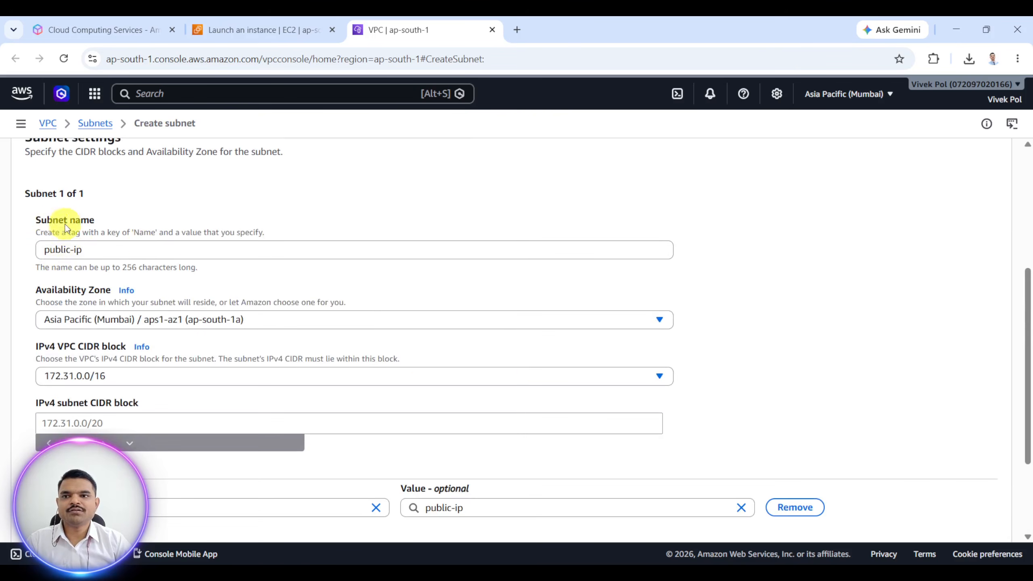
scroll(951, 453, "down", 3)
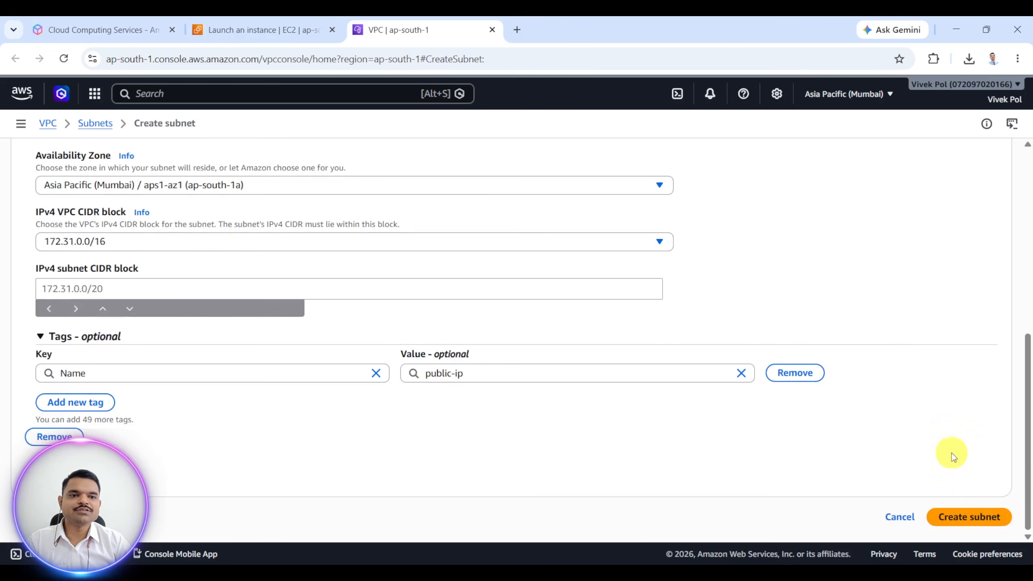
Set the IPv4 subnet CIDR block to 172.31.0.0/20 and create the subnet.
left_click(969, 517)
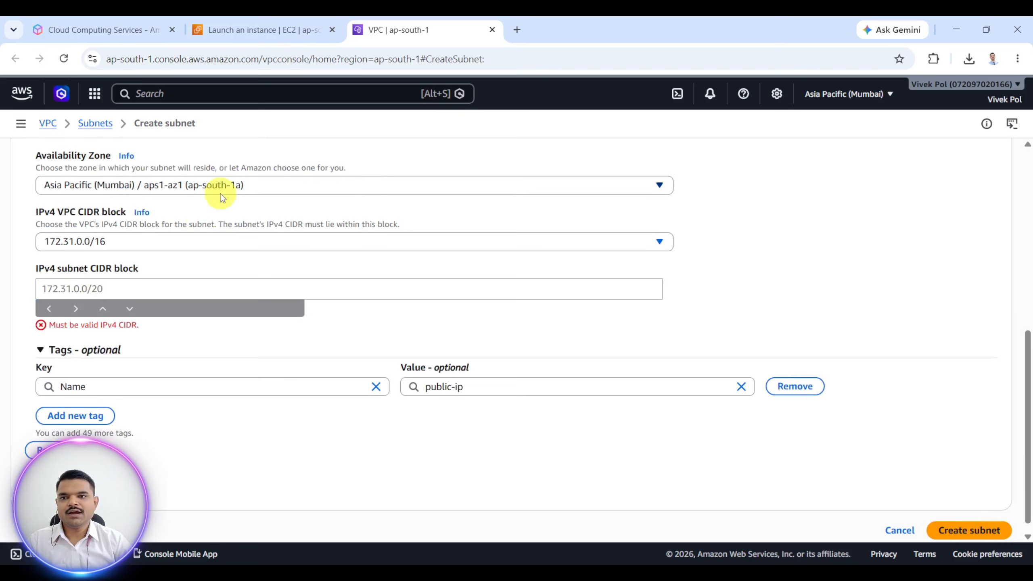
left_click(163, 283)
type("172.31.0.0/20")
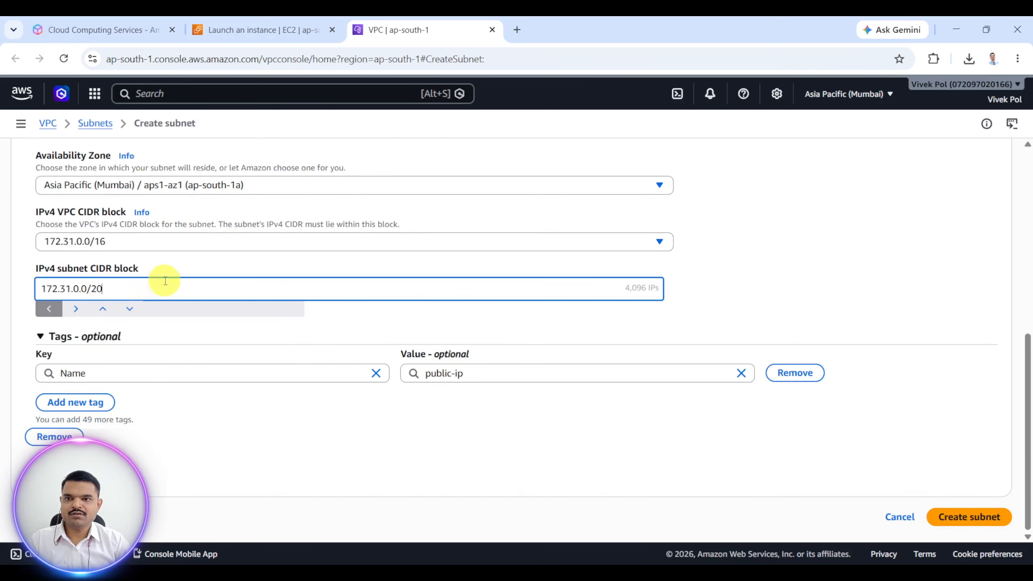
left_click(800, 296)
scroll(325, 285, "up", 3)
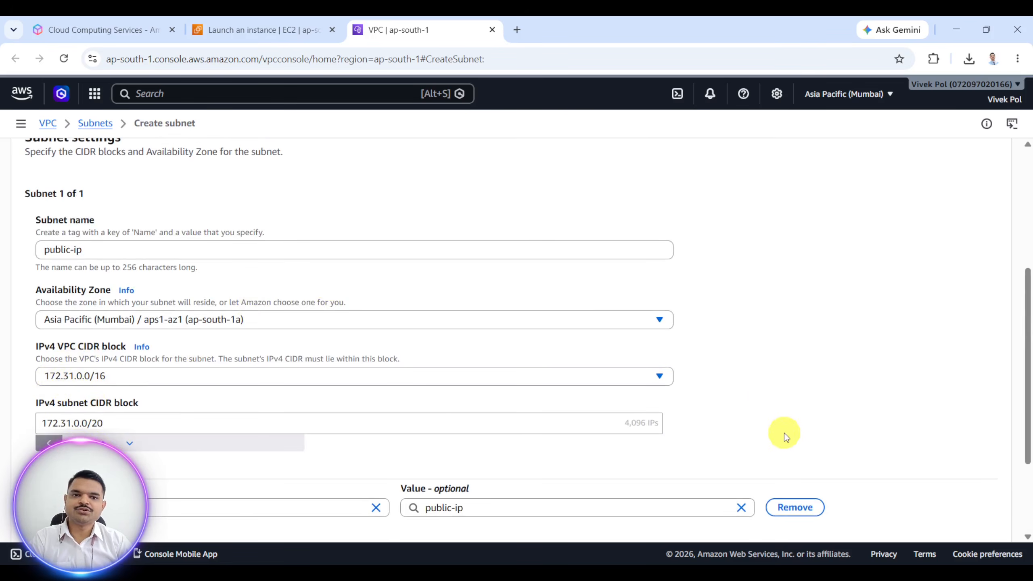
scroll(855, 440, "down", 3)
left_click(962, 517)
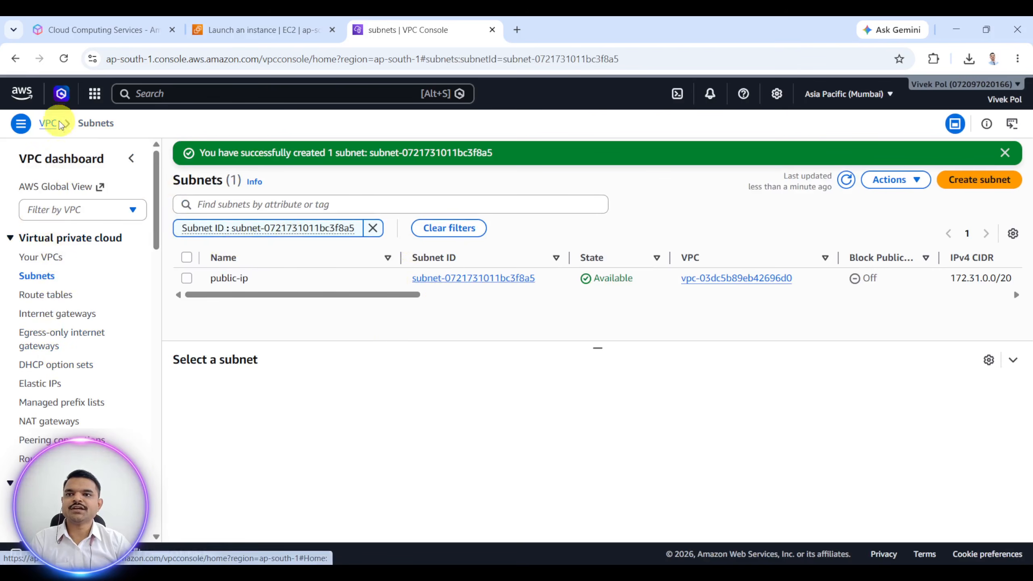
Return to the EC2 dashboard, view the running instances and start a new instance launch form.
left_click(16, 93)
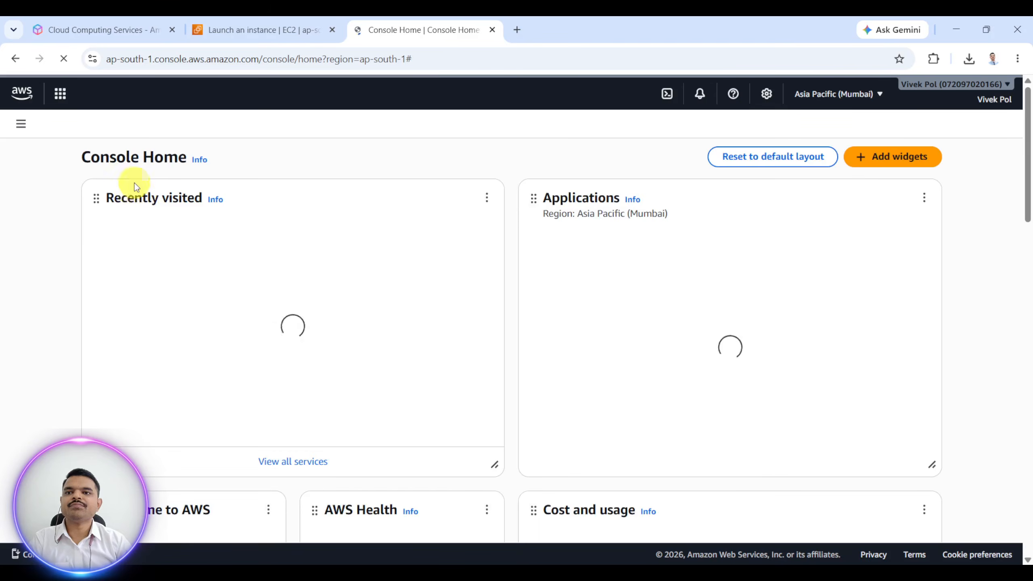
left_click(127, 253)
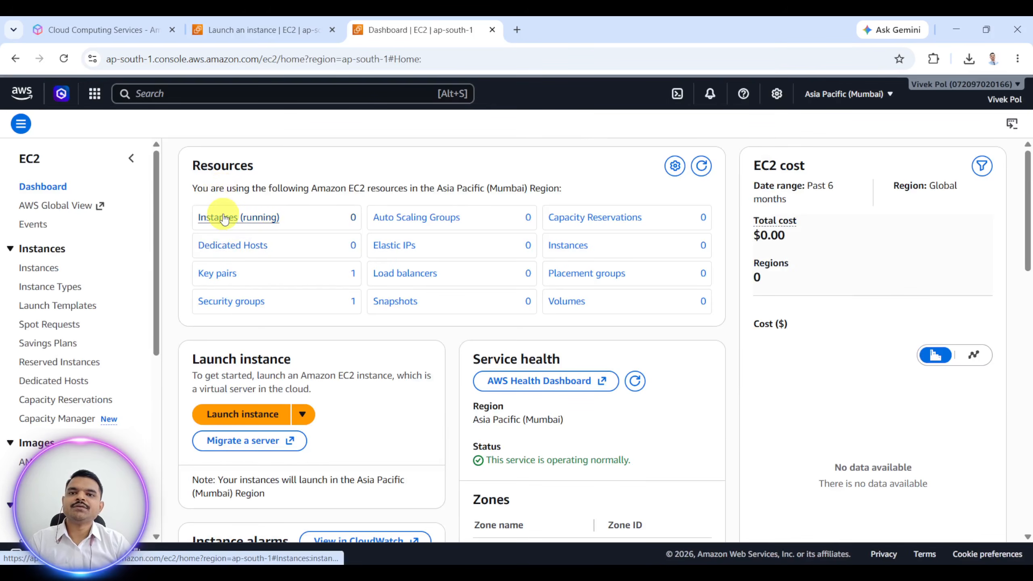
left_click(224, 217)
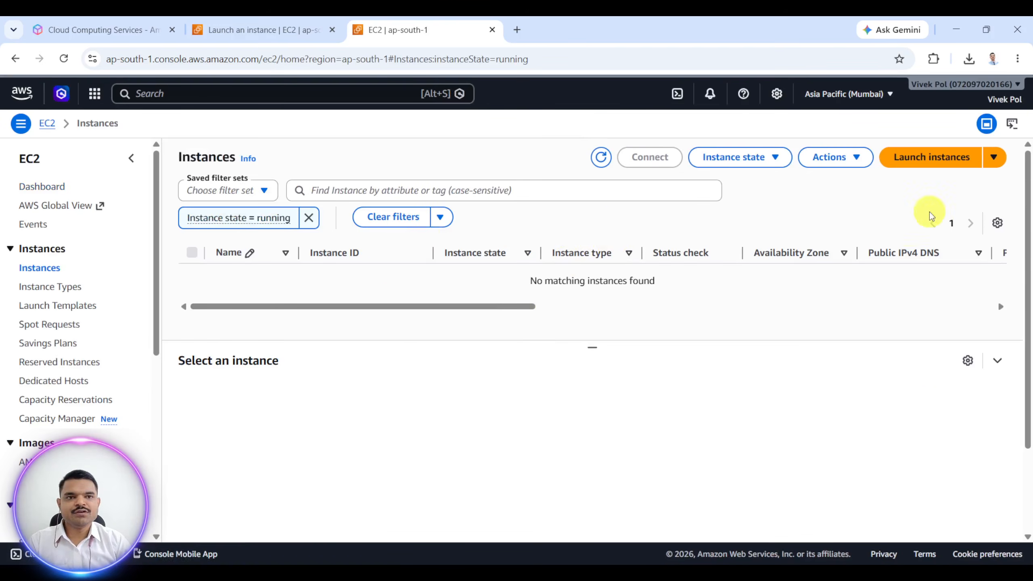
left_click(926, 159)
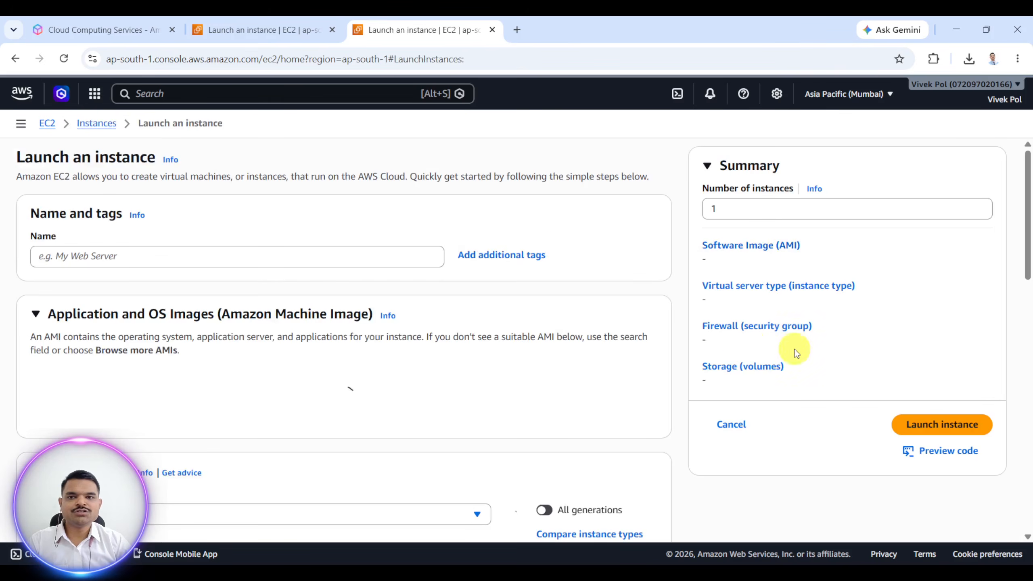
scroll(209, 316, "down", 2)
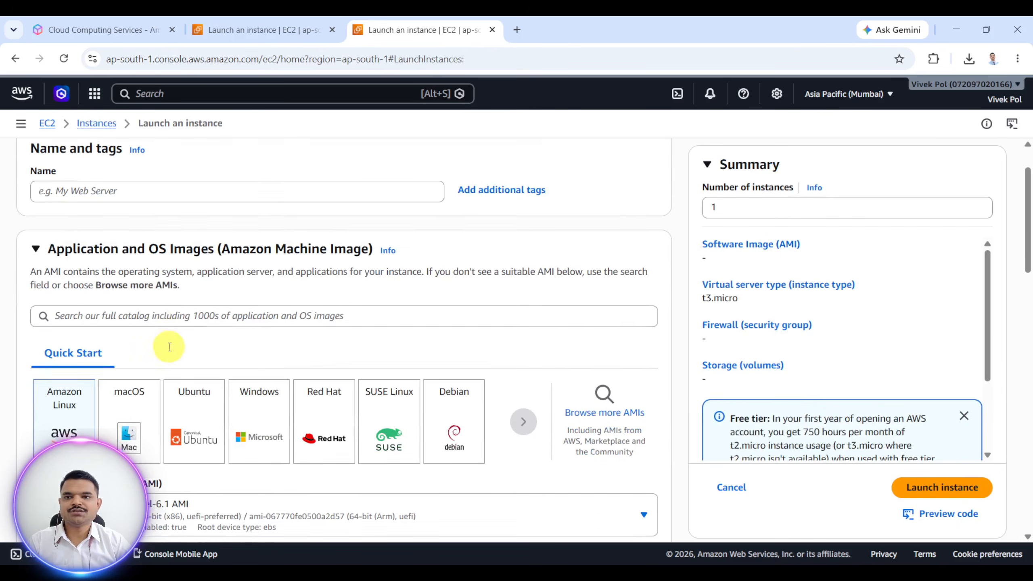
Search the AMI catalog for "ubuntu" and choose Ubuntu Server 26.04 LTS (HVM), SSD Volume Type, 64-bit (x86).
left_click(157, 313)
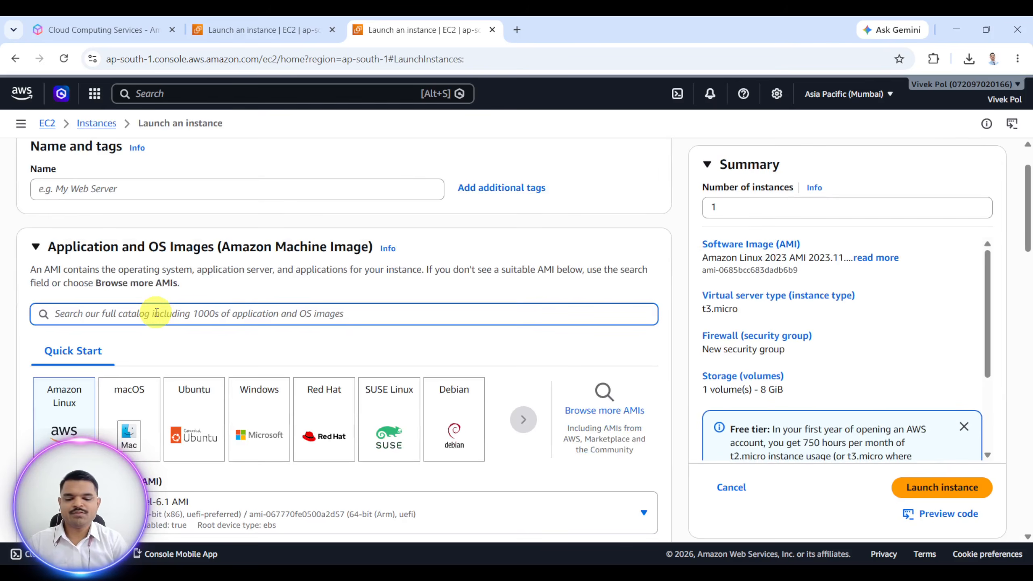
type("ubuntu")
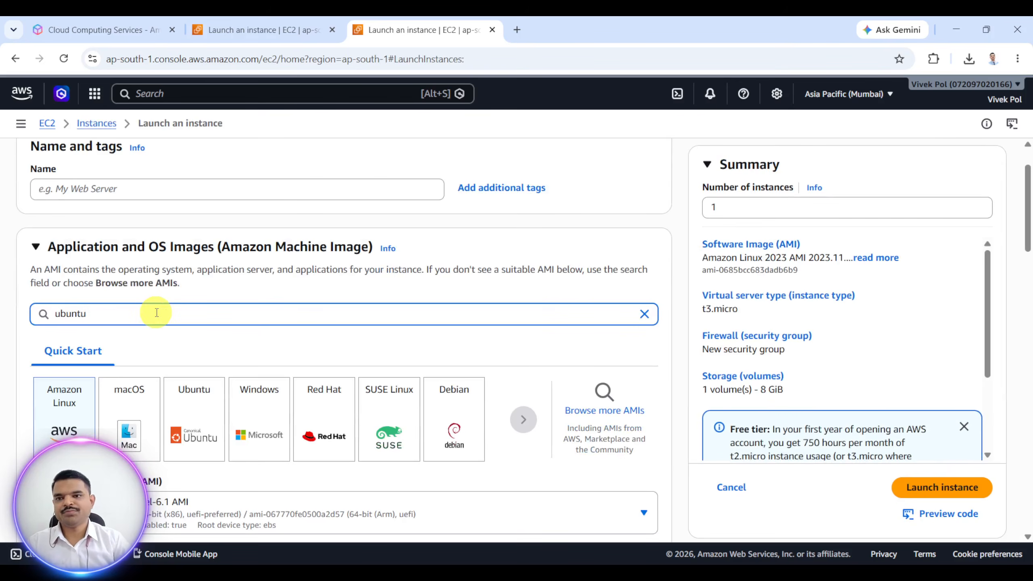
key("Return")
scroll(134, 326, "down", 3)
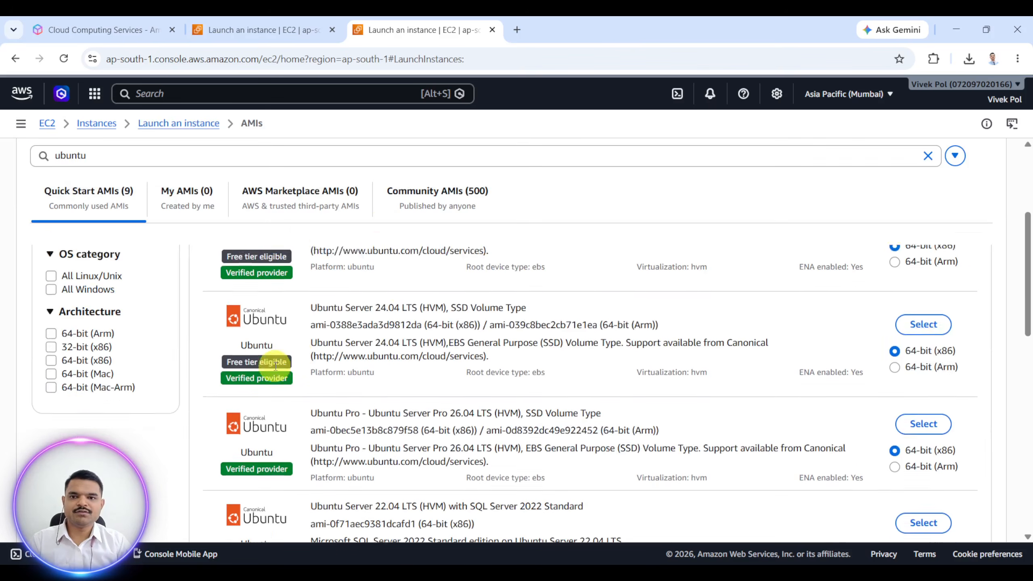
left_click(923, 277)
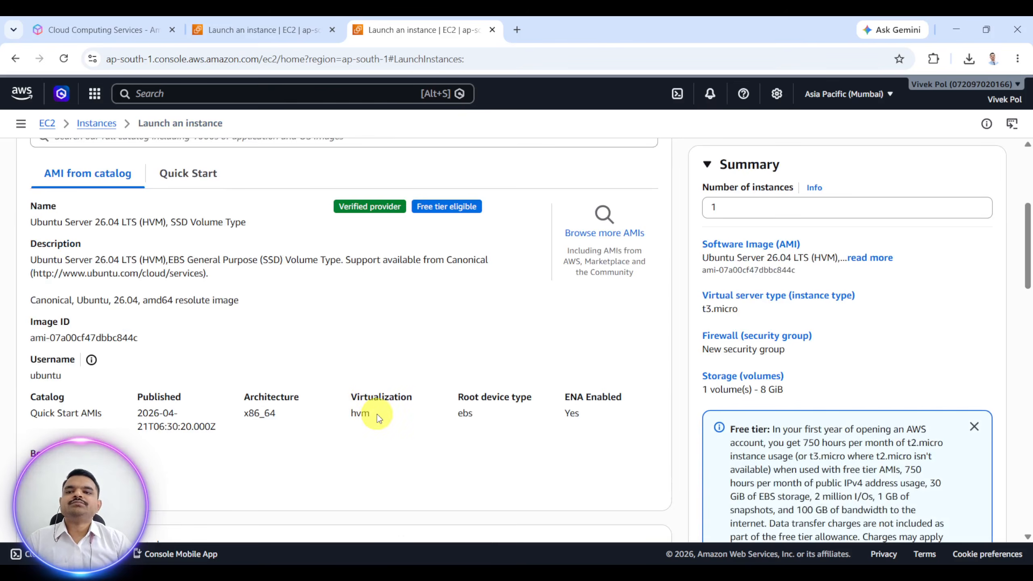
Choose the existing GTA key pair for logging in to the new instance.
scroll(377, 414, "down", 3)
scroll(367, 388, "down", 5)
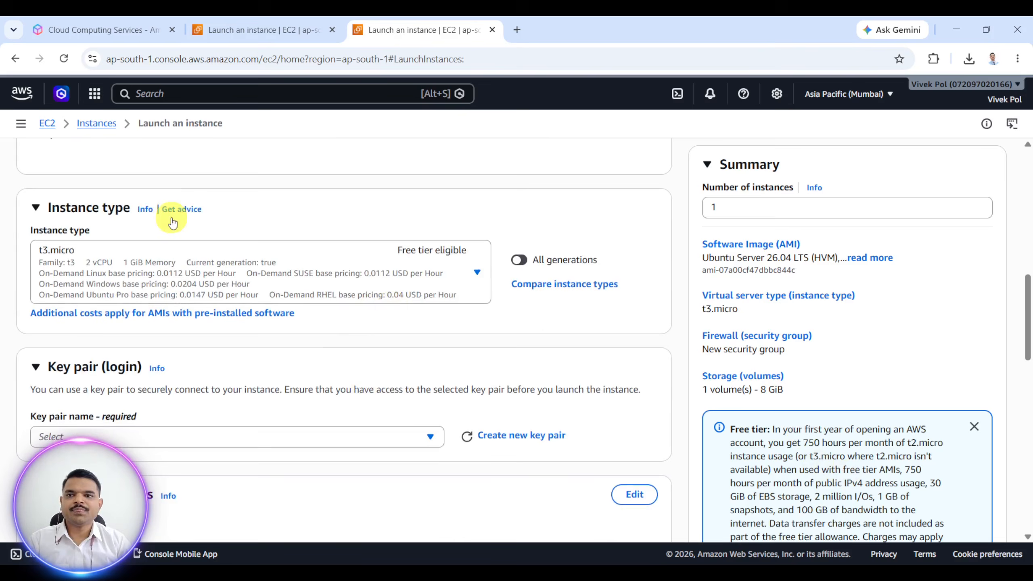
scroll(302, 319, "down", 3)
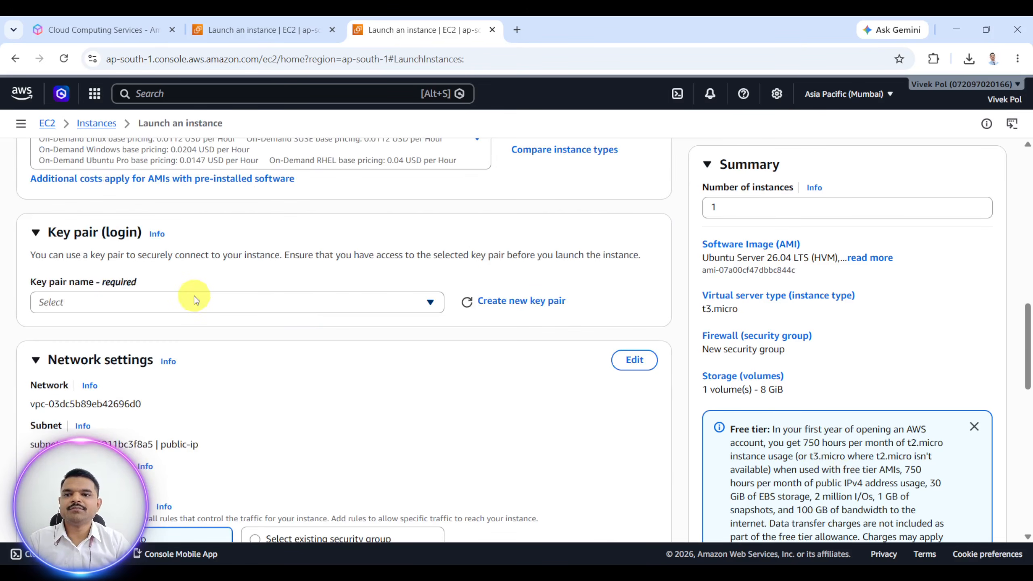
left_click(208, 303)
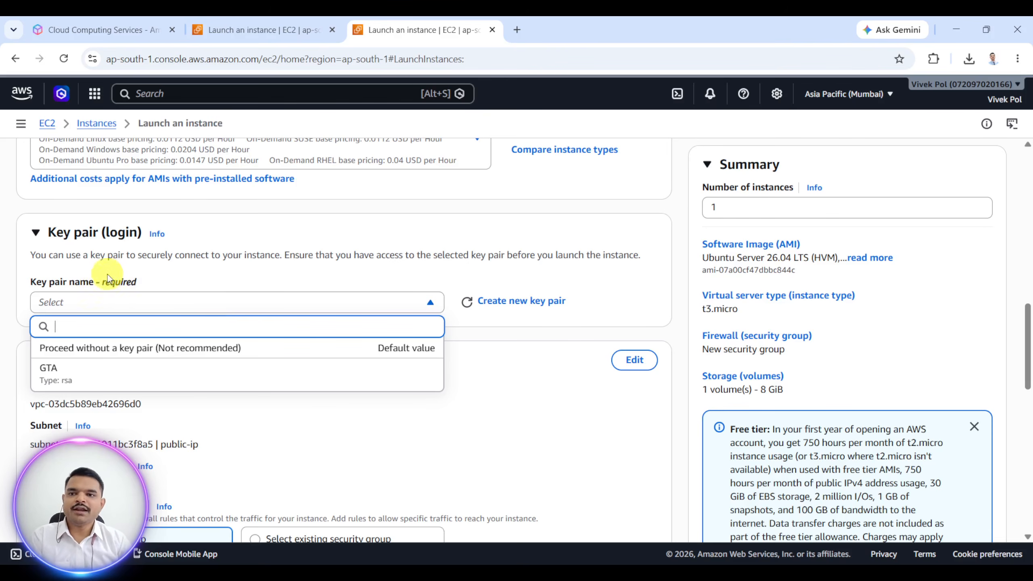
left_click(77, 373)
Review the public-ip subnet, security group and storage settings, and launch the instance.
scroll(373, 365, "down", 3)
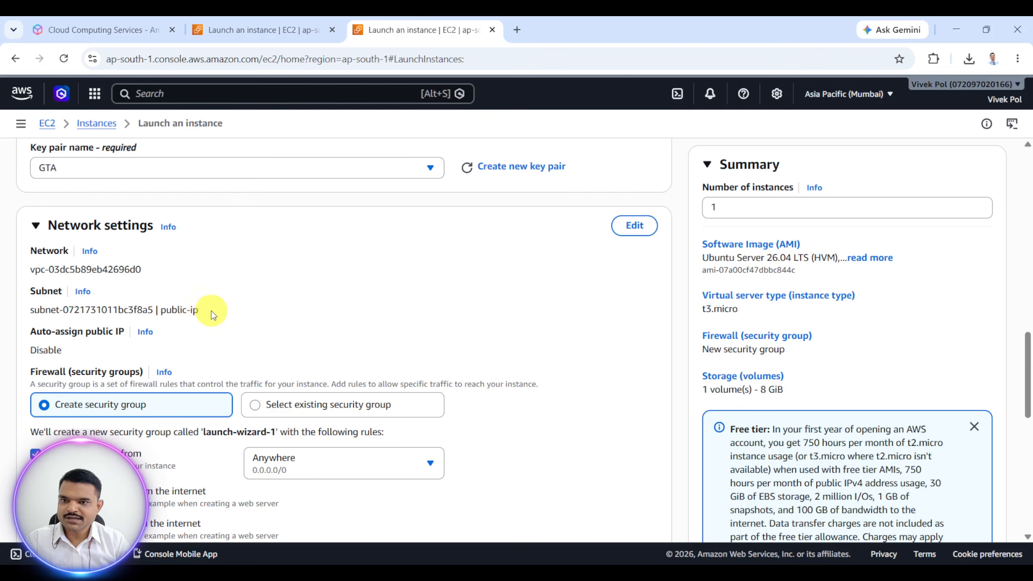
left_click_drag(212, 310, 29, 308)
left_click(310, 317)
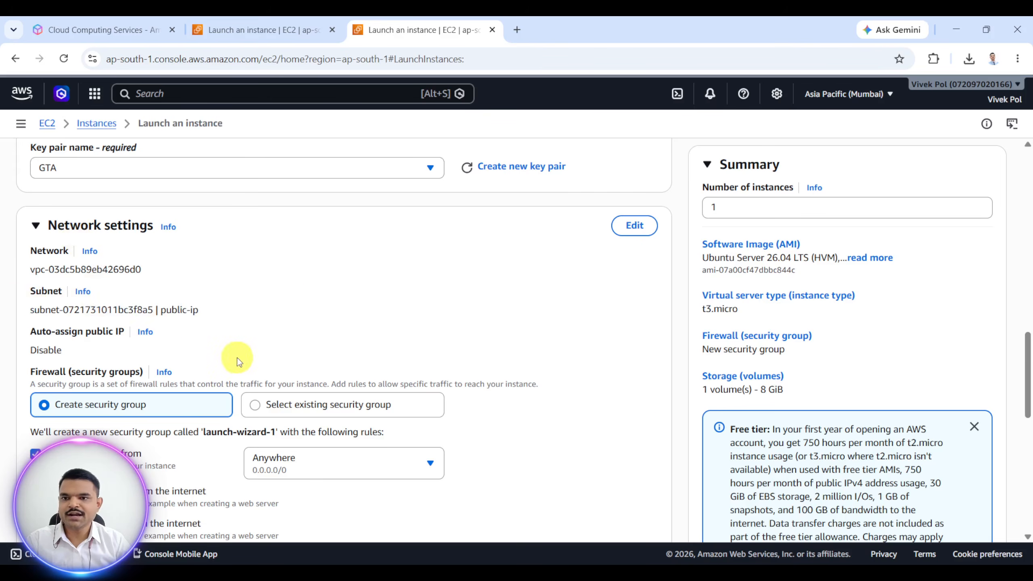
scroll(225, 353, "down", 3)
scroll(225, 357, "down", 4)
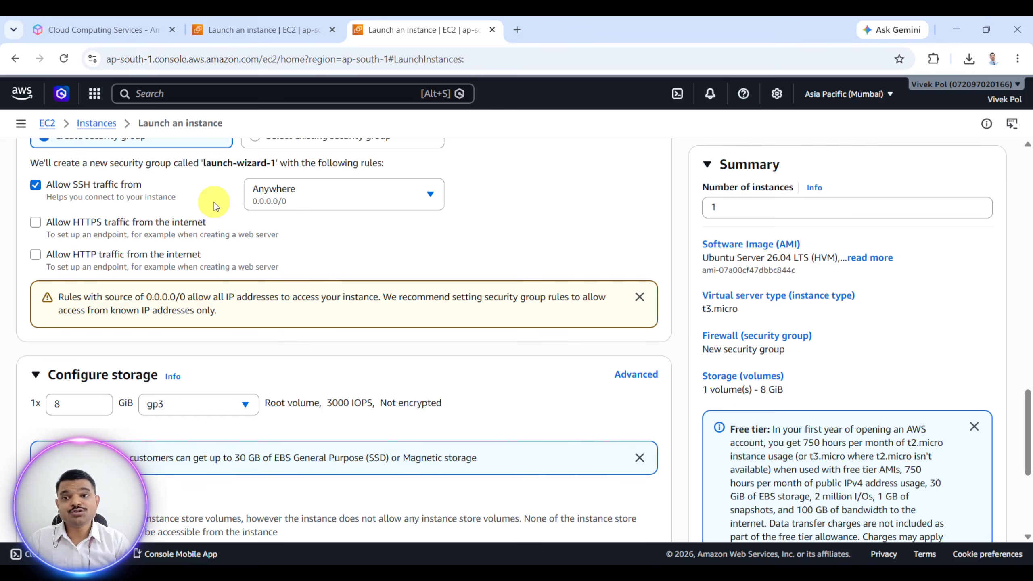
scroll(357, 295, "down", 5)
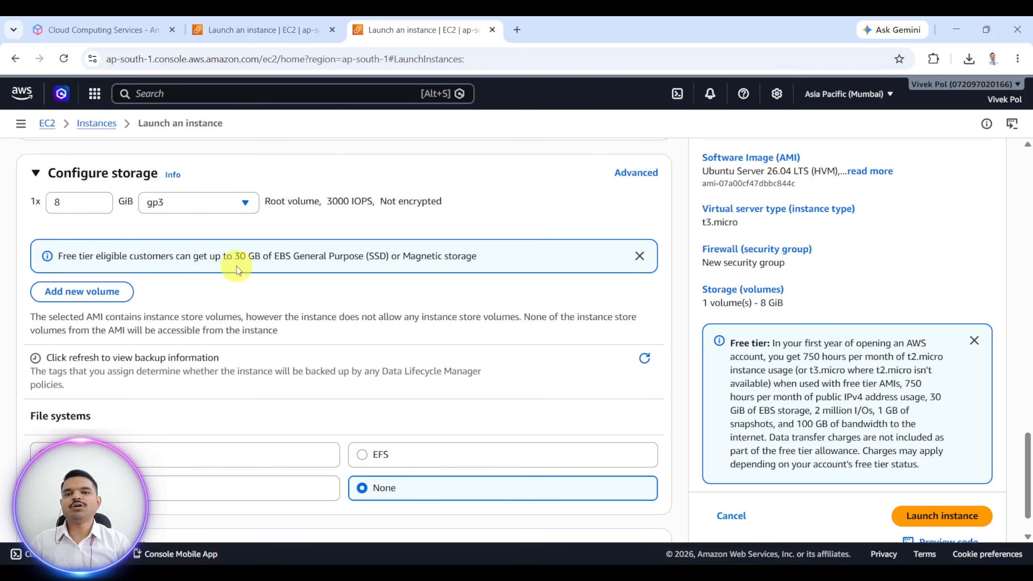
scroll(271, 273, "down", 1)
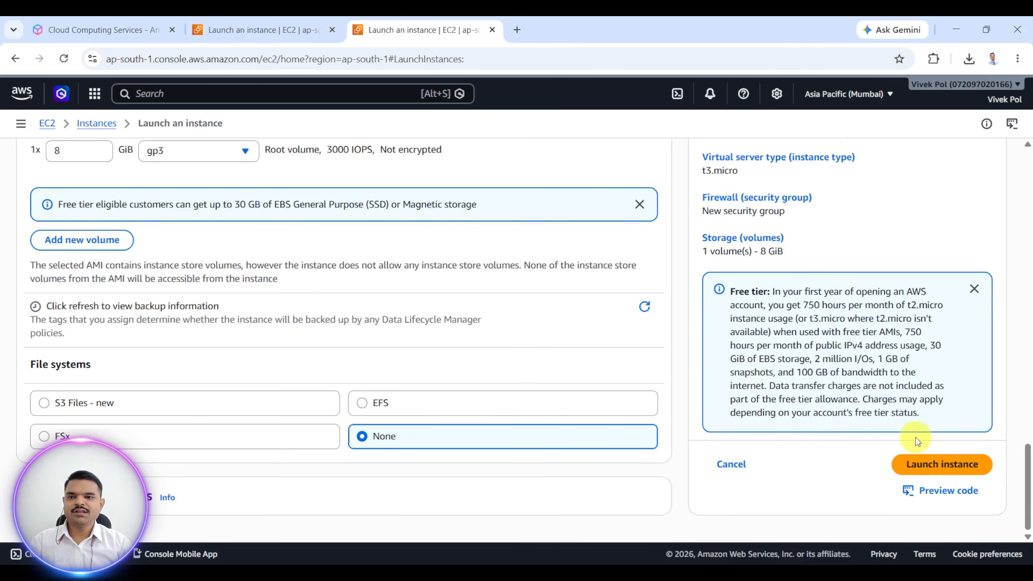
left_click(931, 463)
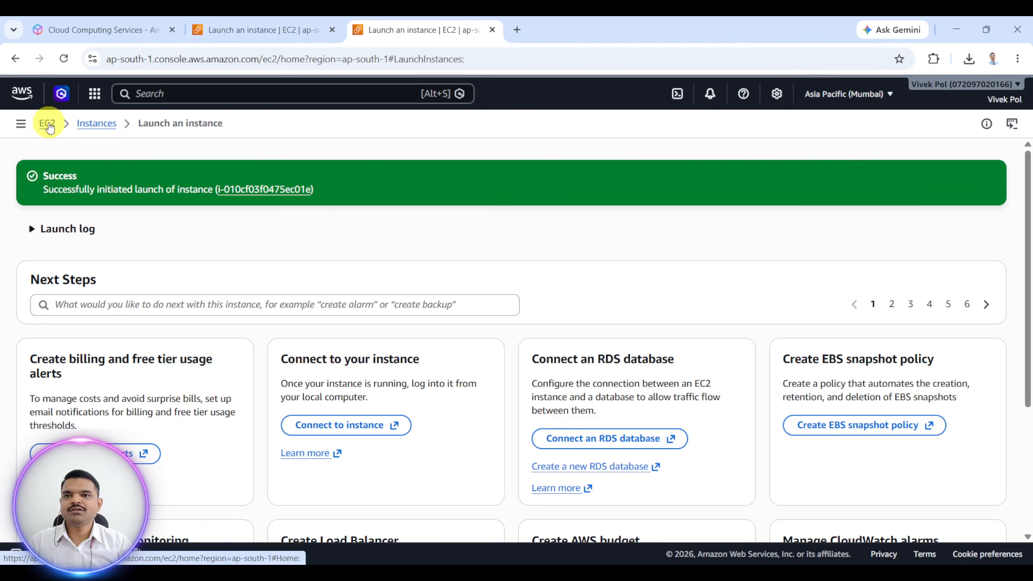
Open the running instances from the EC2 dashboard, clear the state filter and select the new t3.micro instance.
left_click(24, 93)
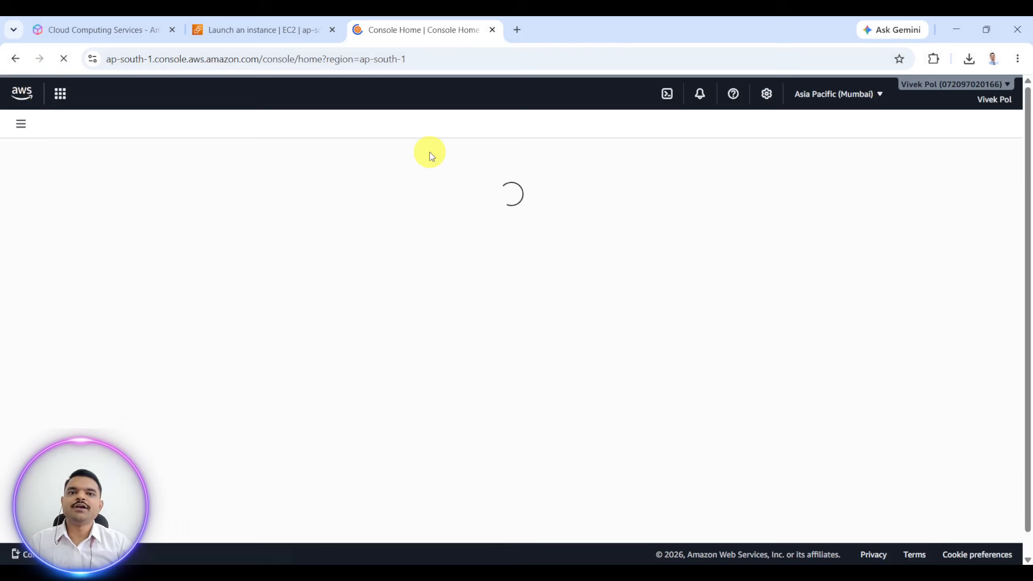
left_click(131, 225)
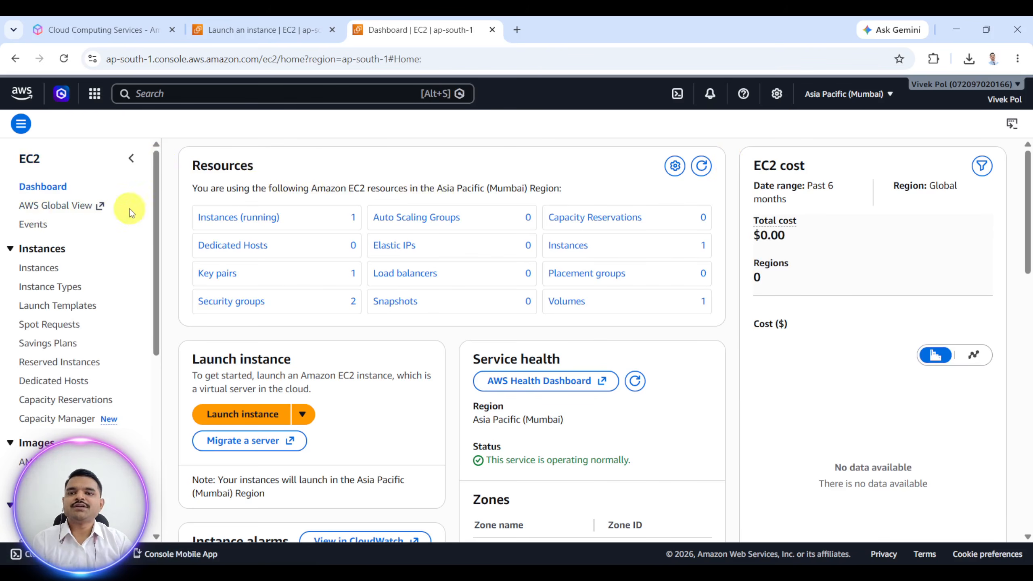
left_click(242, 217)
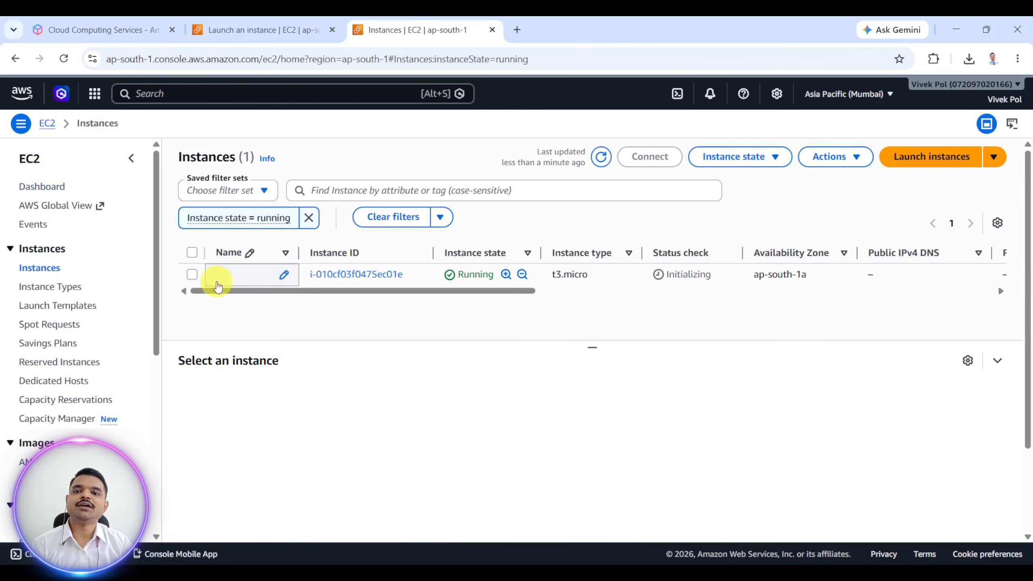
left_click(309, 217)
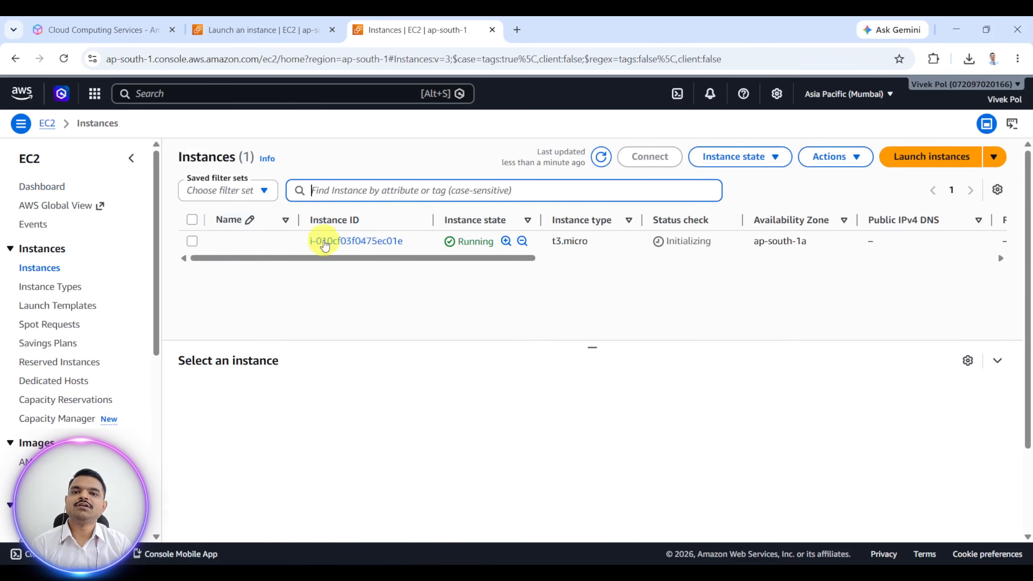
left_click(193, 243)
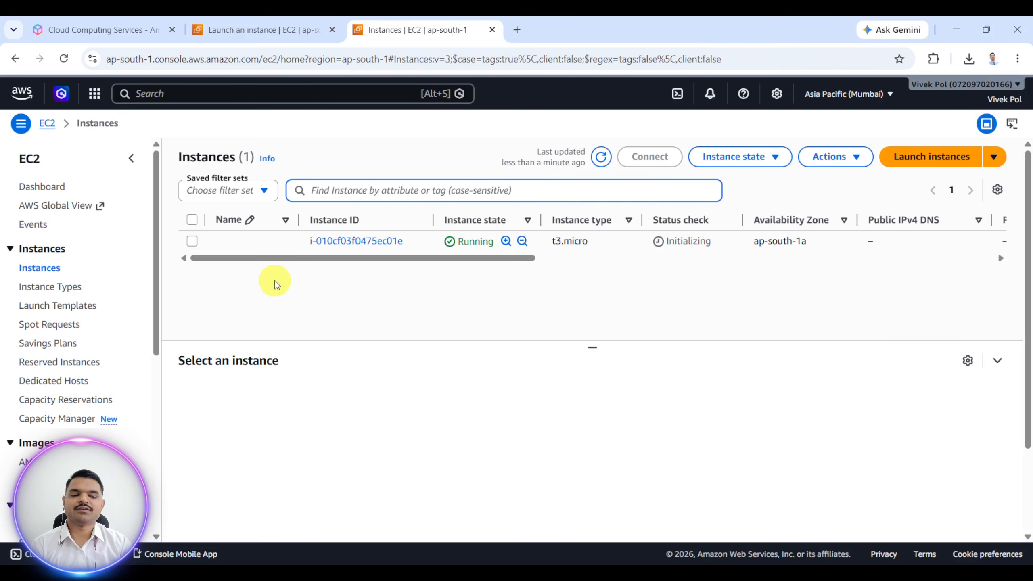
mouse_move(242, 244)
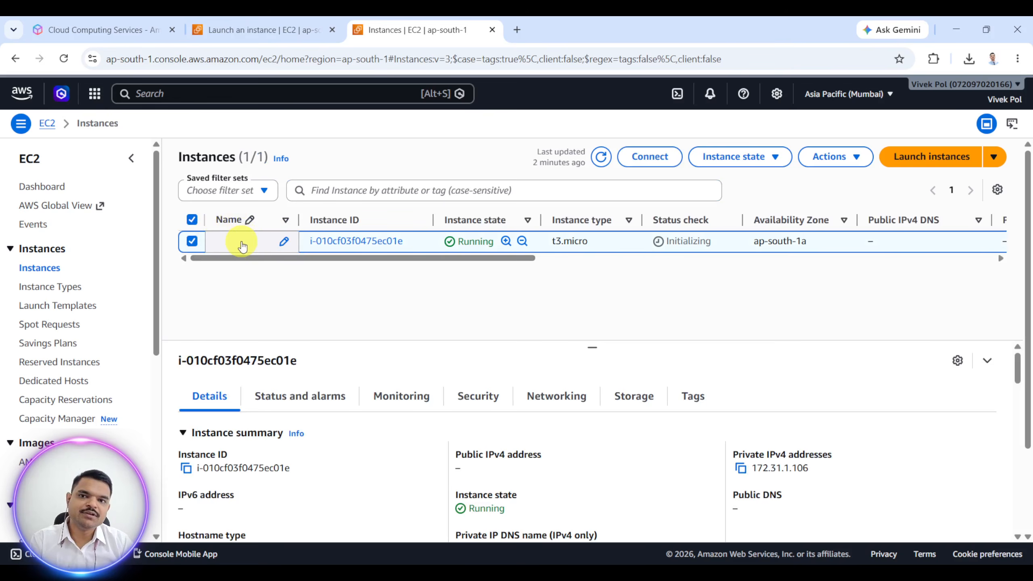
left_click(240, 242)
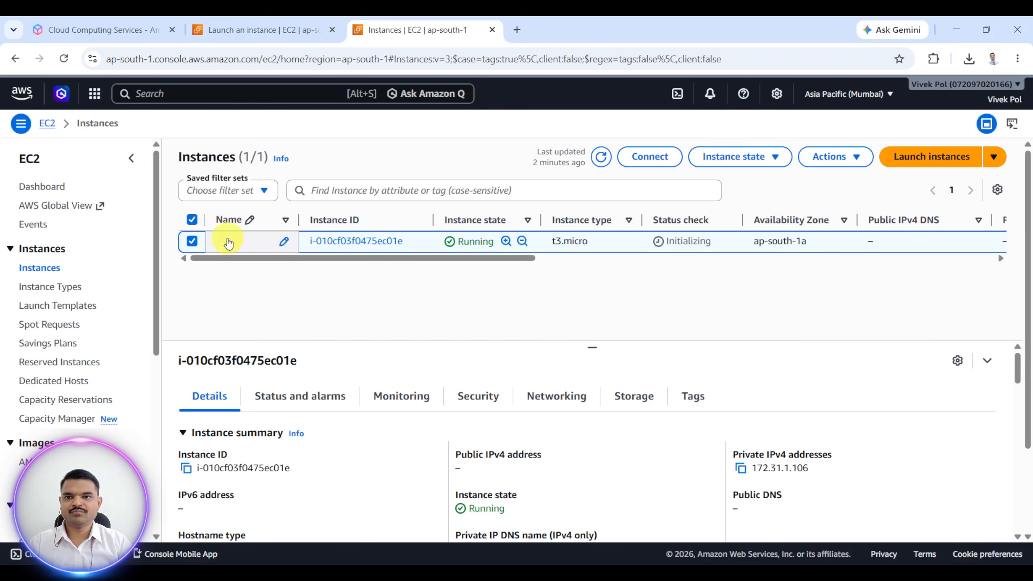
left_click(281, 241)
type("Auto VI")
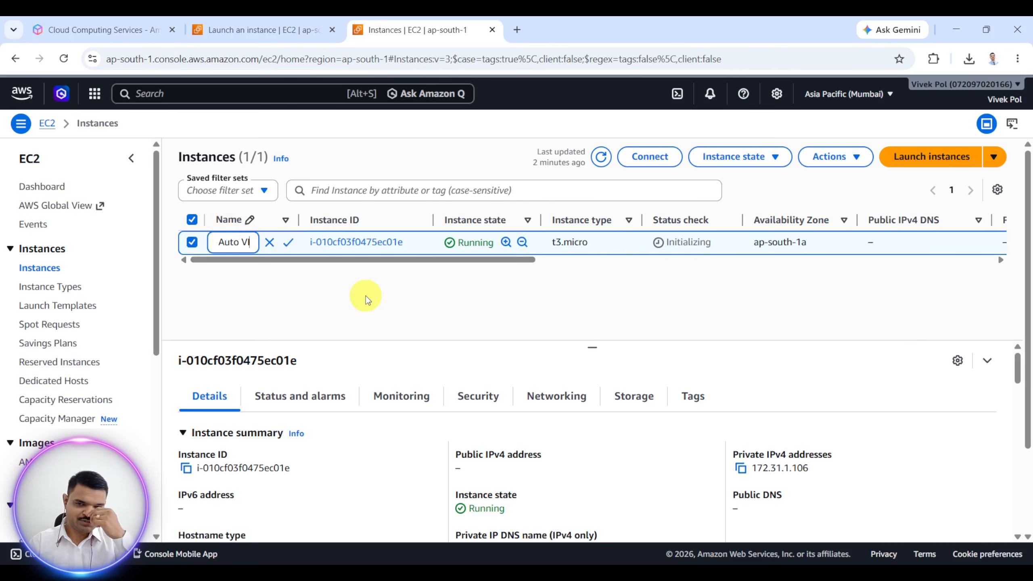
Widen the Name column of the instances table and name the selected instance "Grand Theft Auto VI".
left_click_drag(298, 220, 362, 225)
left_click(351, 242)
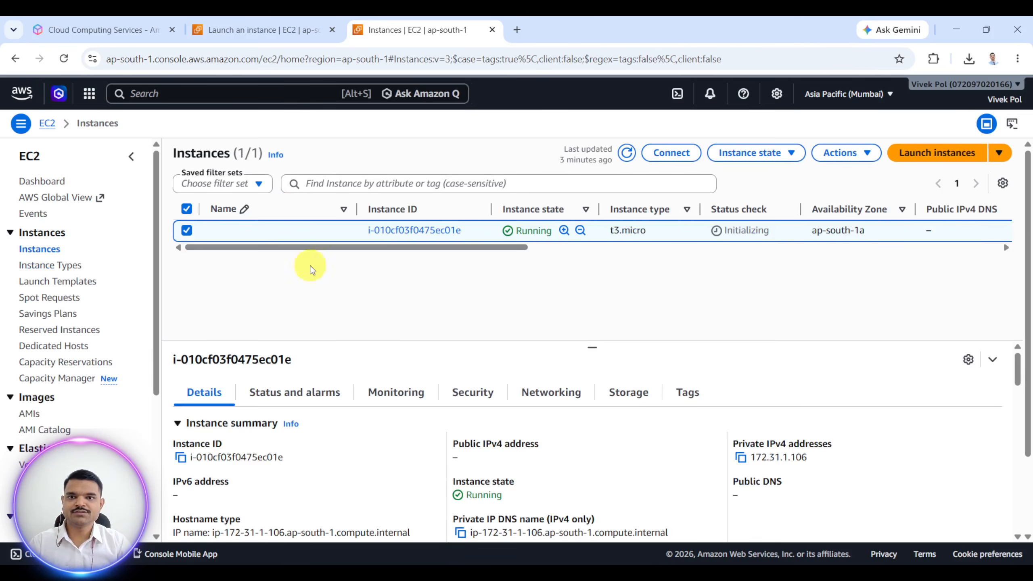
left_click(270, 241)
type("Grand Theft Auto VI")
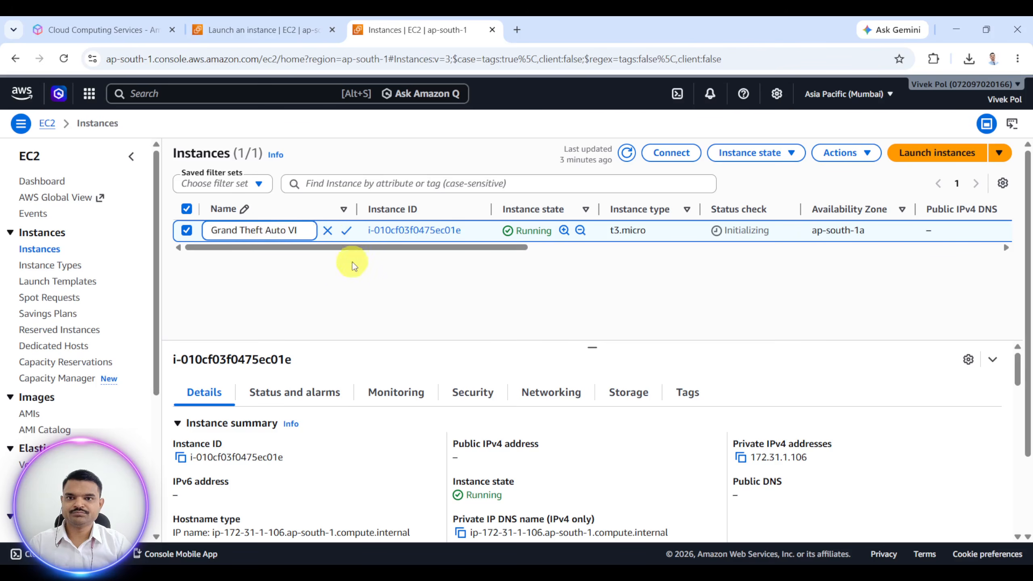
left_click(344, 230)
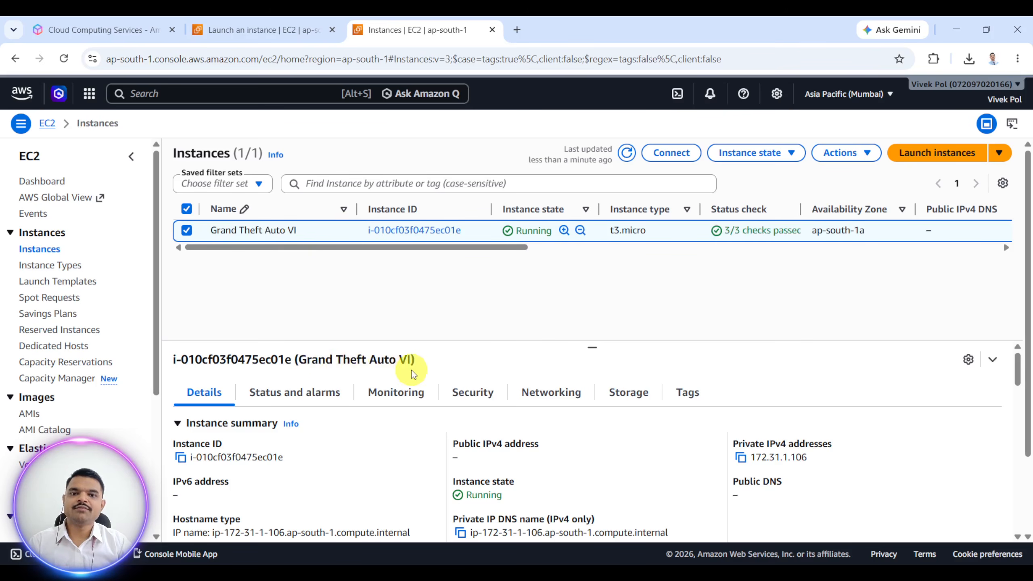
Enlarge the instance details area and check the public and private IPv4 addresses in the instance summary.
left_click_drag(592, 347, 593, 251)
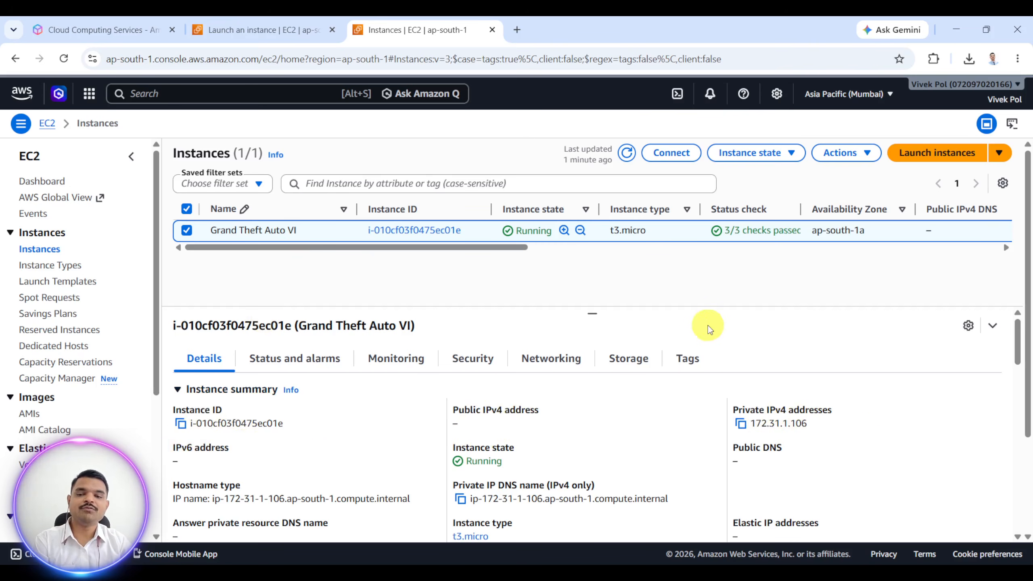
scroll(325, 455, "down", 2)
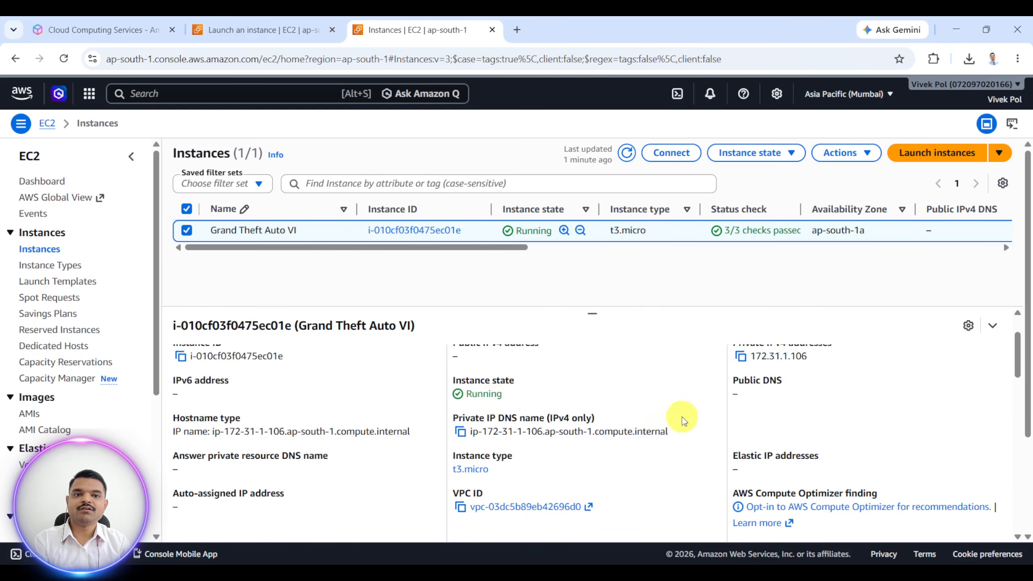
scroll(684, 415, "up", 2)
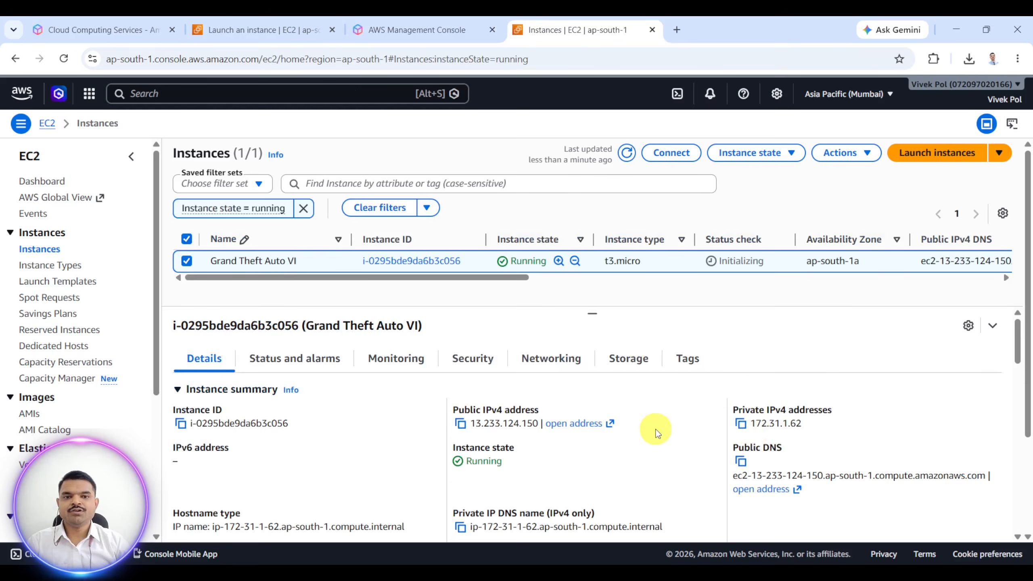
Examine the Grand Theft Auto VI instance summary for its public IPv4 address, auto-assigned IP, instance type, VPC and subnet.
scroll(656, 433, "down", 4)
scroll(655, 433, "up", 2)
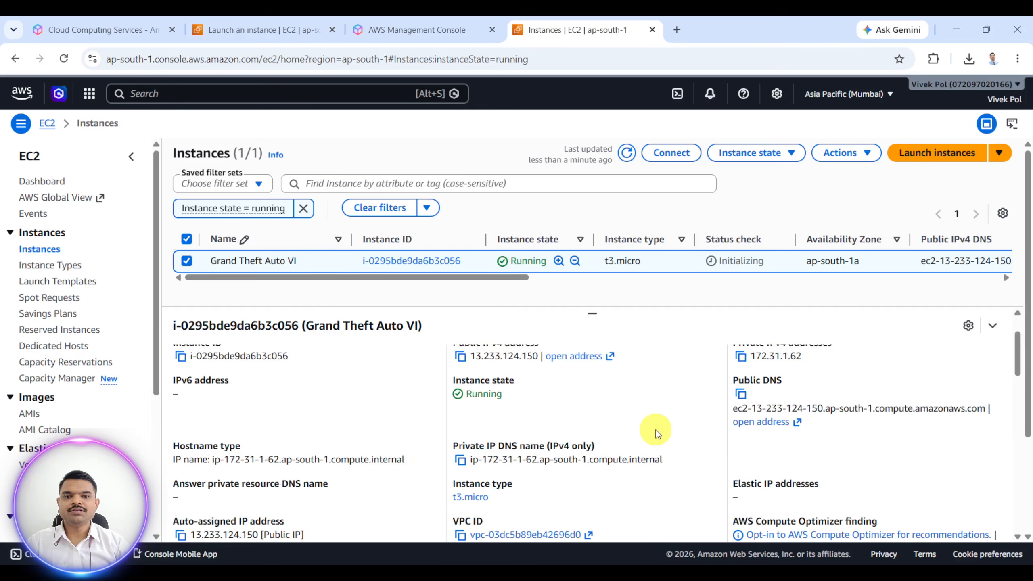
scroll(388, 446, "down", 2)
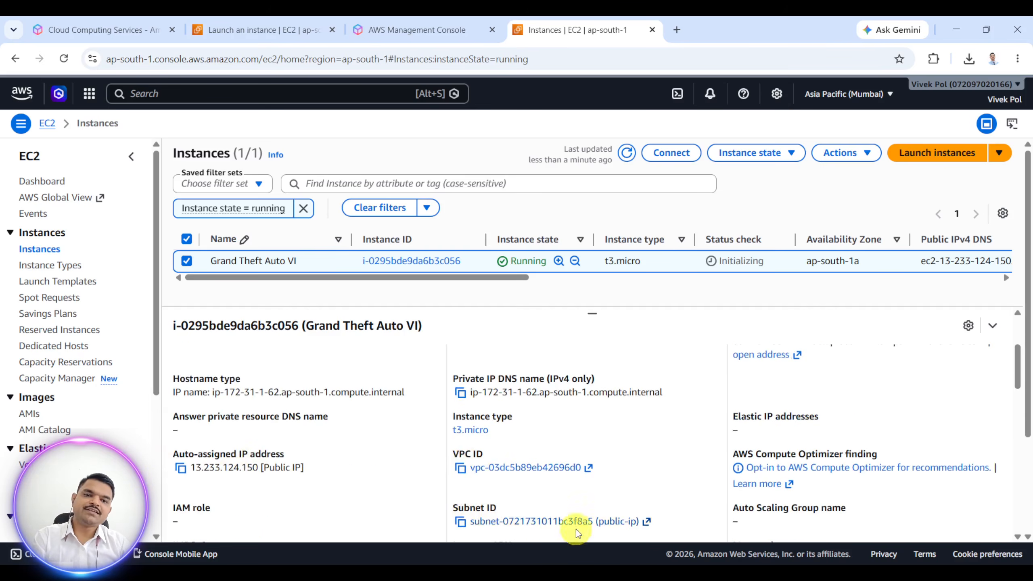
scroll(667, 459, "up", 4)
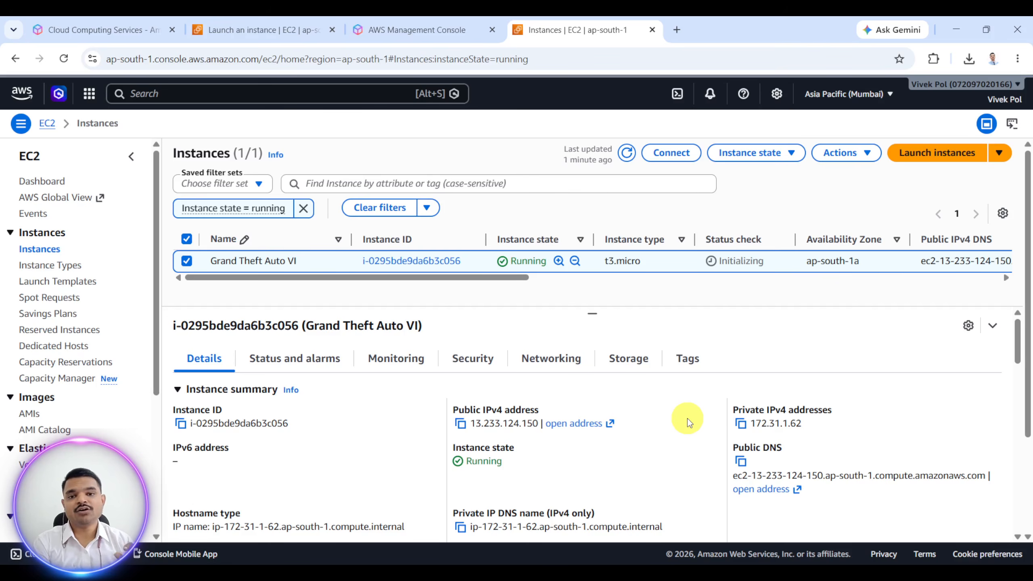
scroll(334, 462, "down", 3)
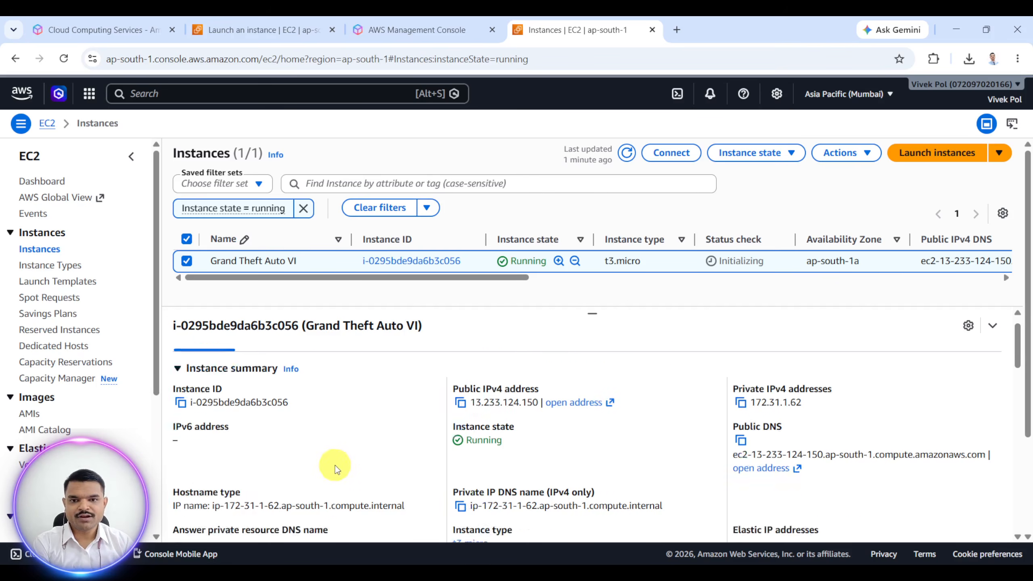
scroll(709, 420, "up", 3)
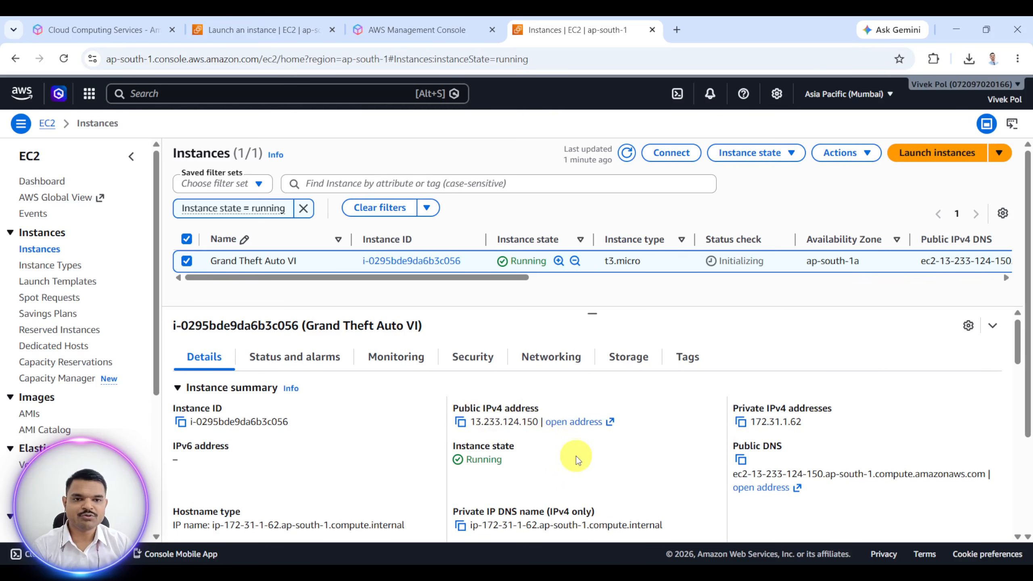
scroll(577, 456, "down", 2)
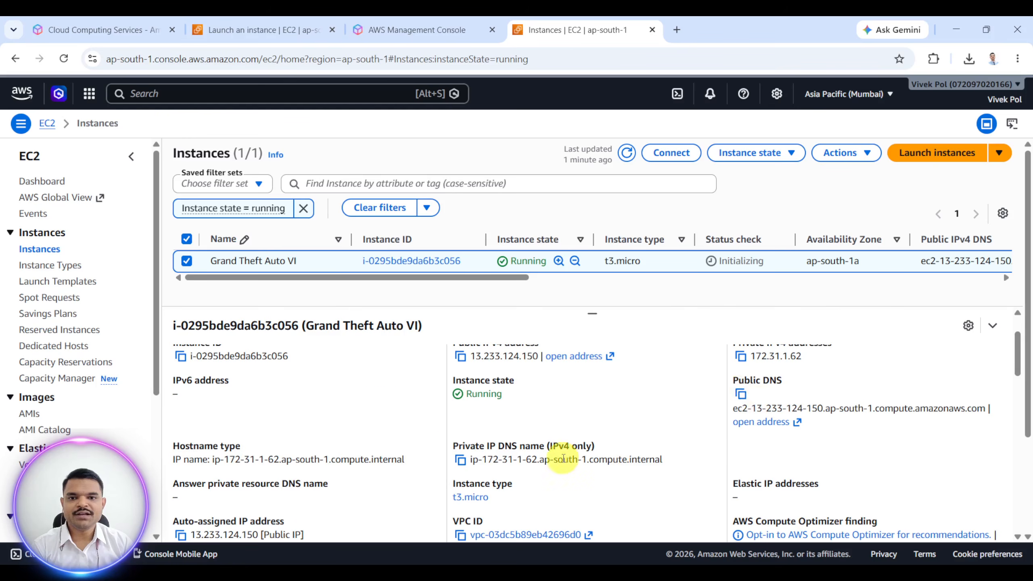
scroll(508, 451, "down", 2)
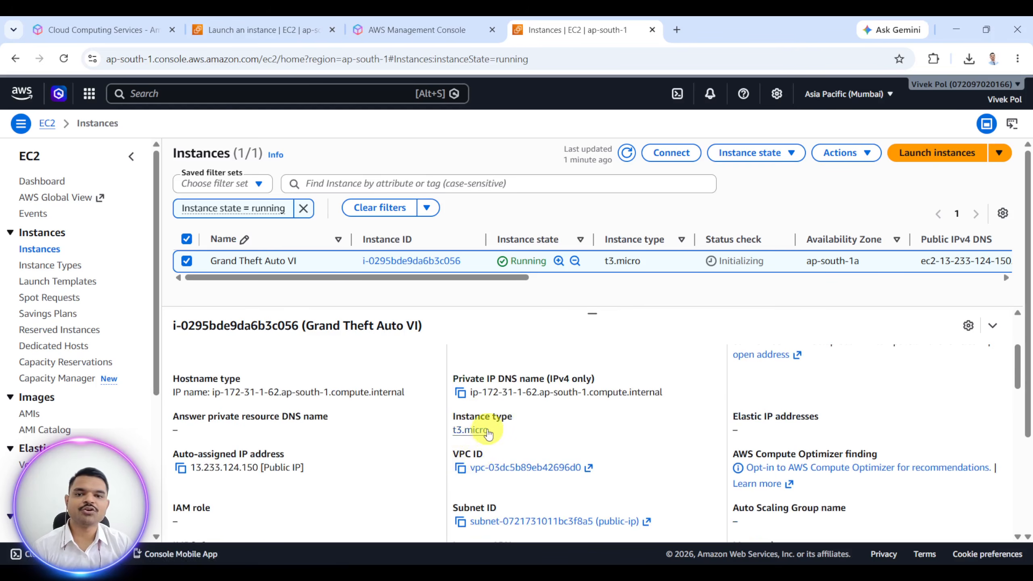
scroll(468, 455, "down", 2)
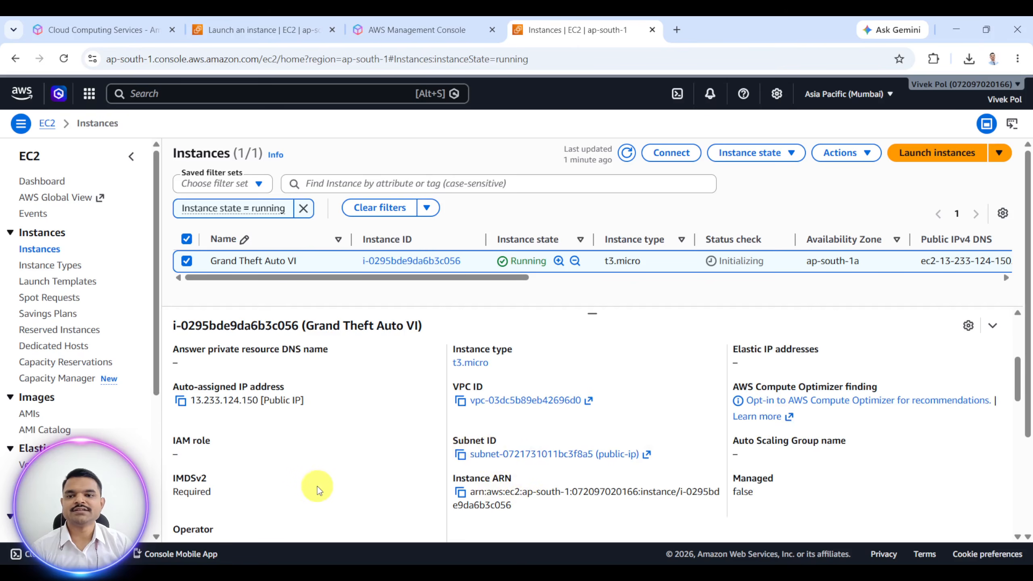
Examine the Grand Theft Auto VI instance's AMI, key pair, boot mode, host and placement group, and capacity reservation details.
scroll(316, 487, "down", 2)
scroll(285, 488, "down", 2)
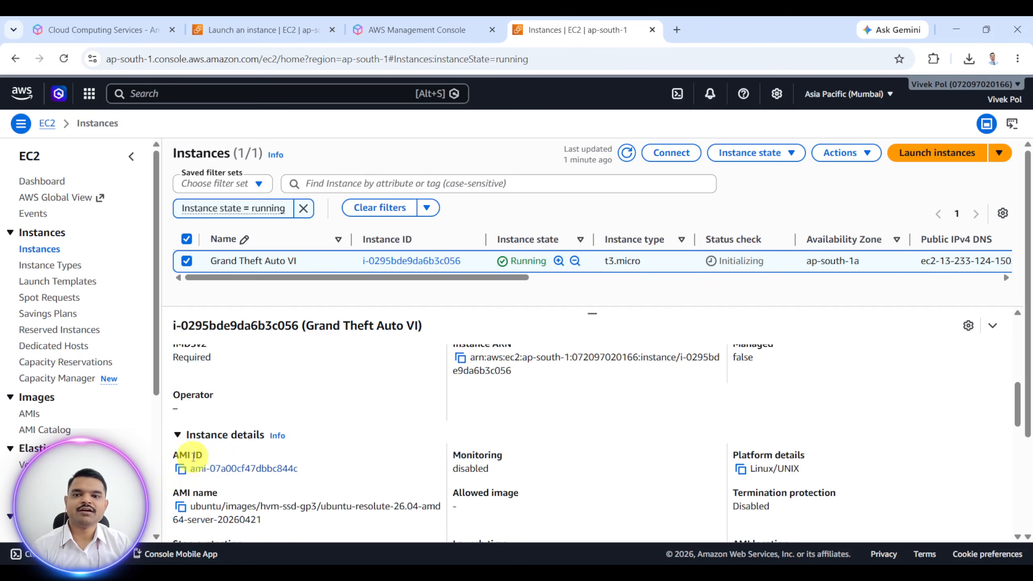
scroll(508, 480, "down", 4)
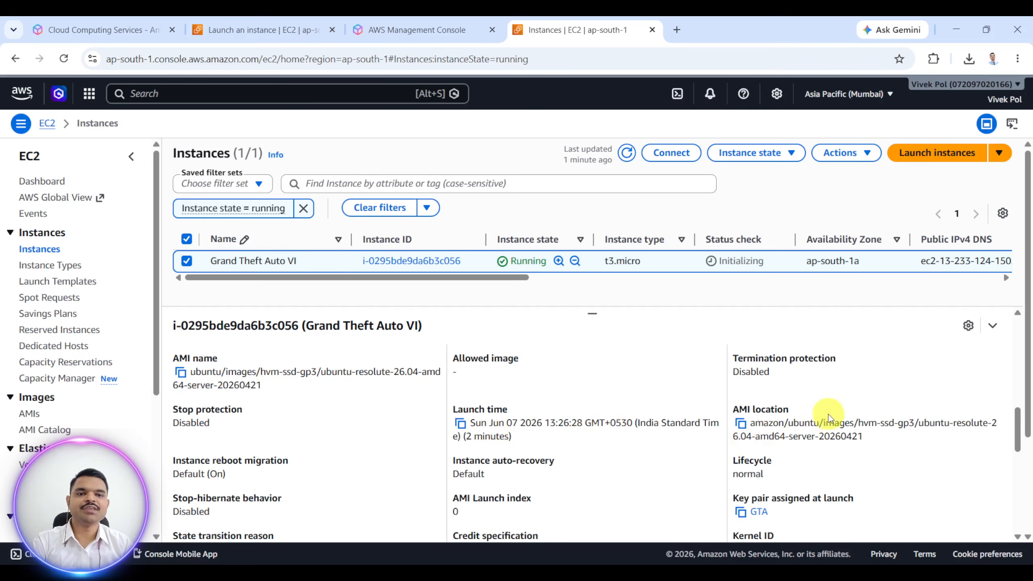
scroll(778, 472, "down", 1)
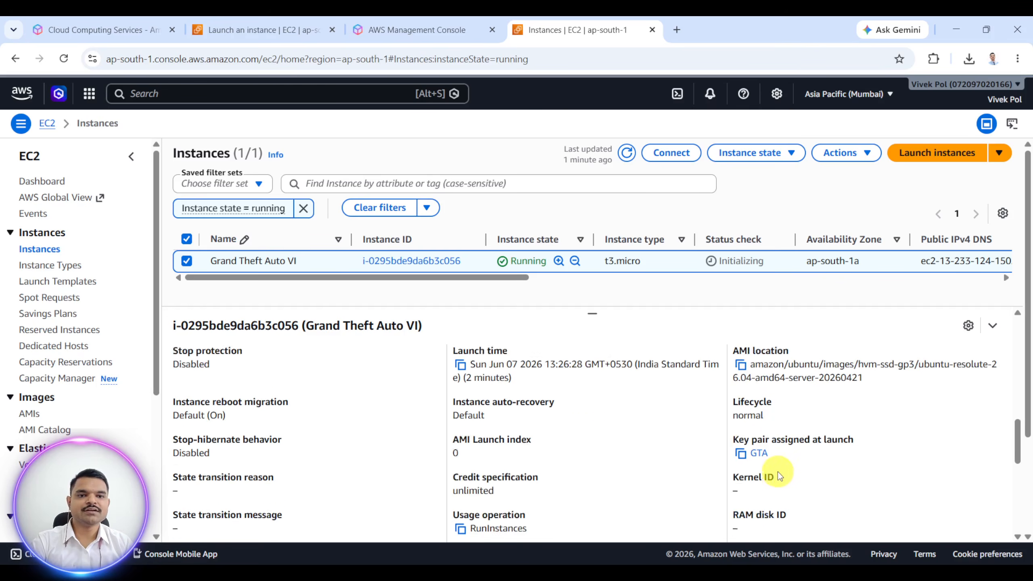
scroll(778, 471, "down", 1)
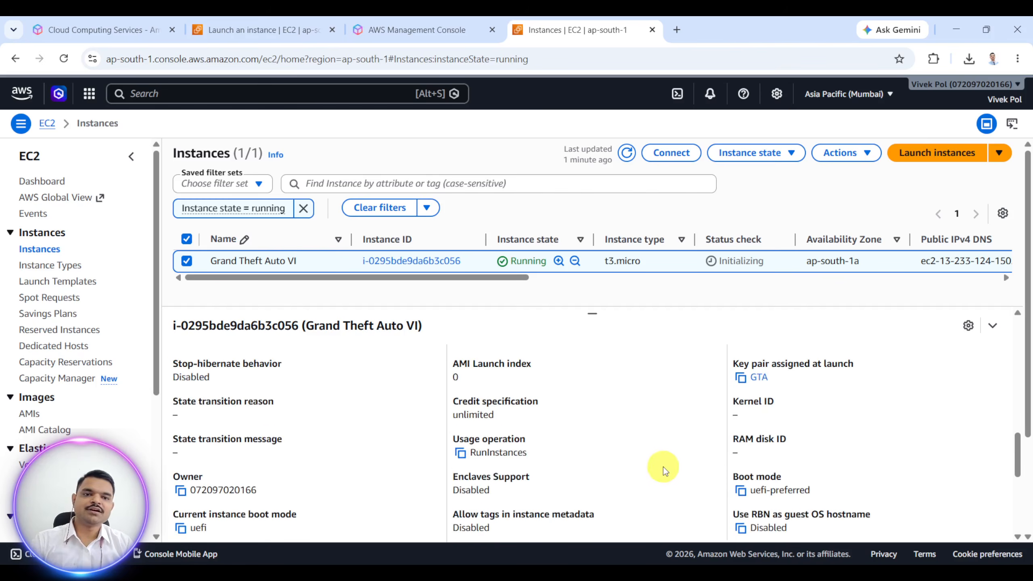
scroll(244, 479, "down", 1)
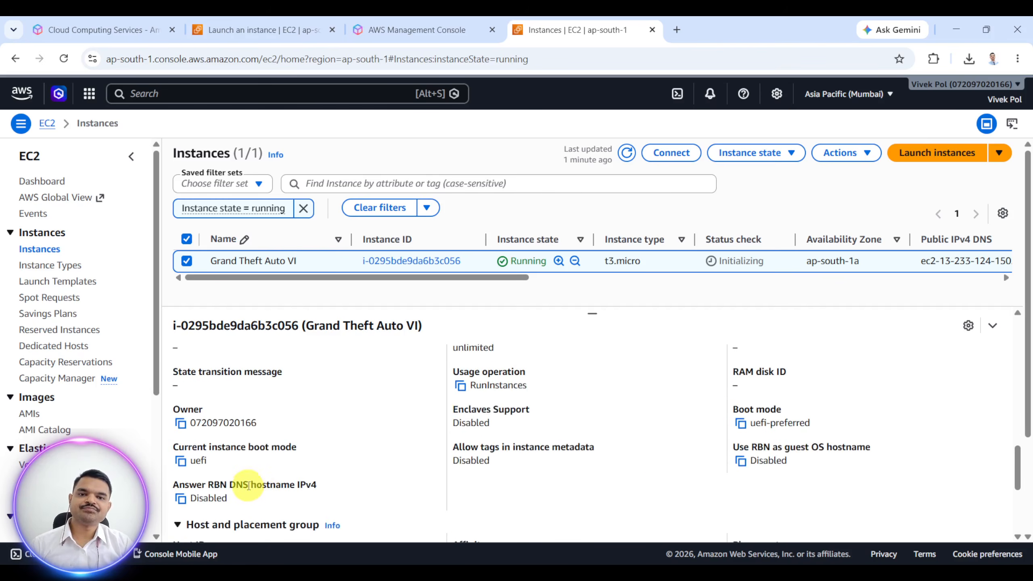
scroll(302, 494, "down", 3)
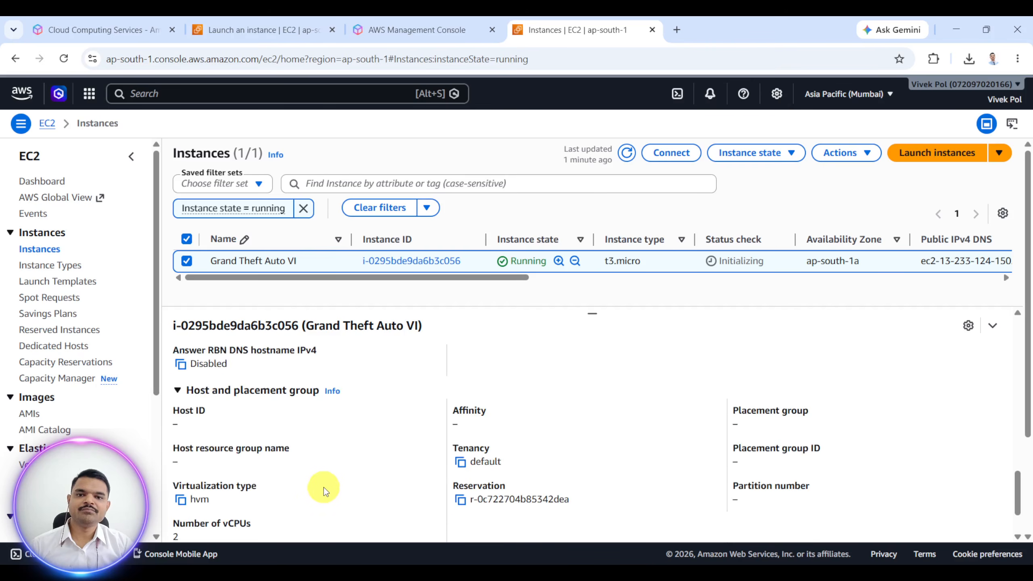
scroll(322, 482, "down", 1)
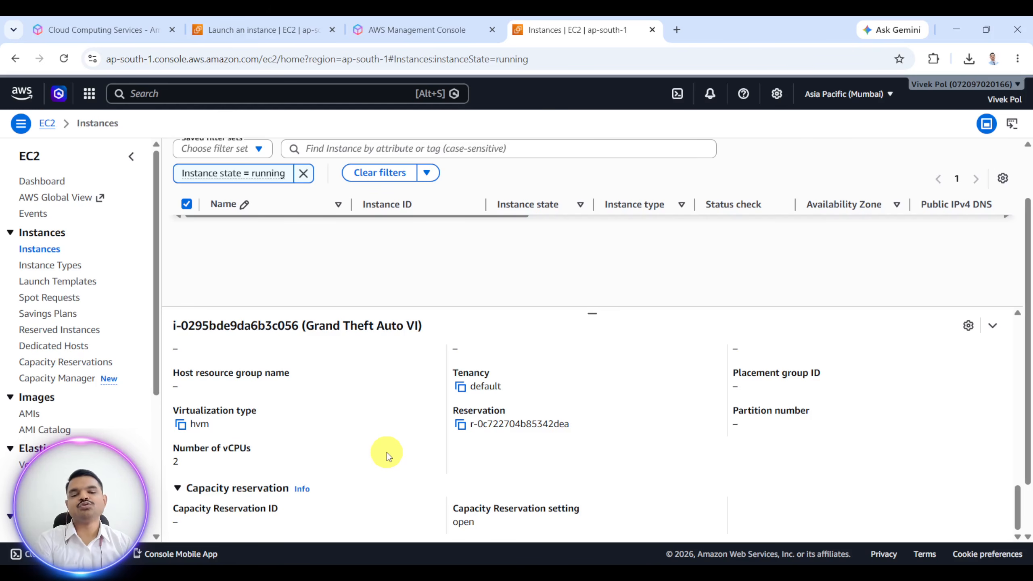
scroll(417, 457, "up", 10)
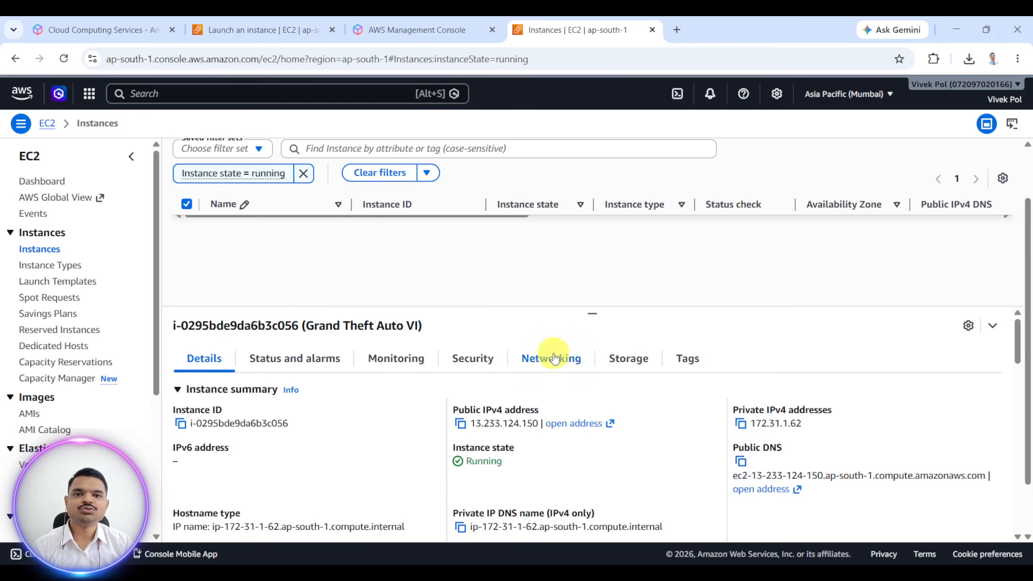
scroll(518, 270, "up", 2)
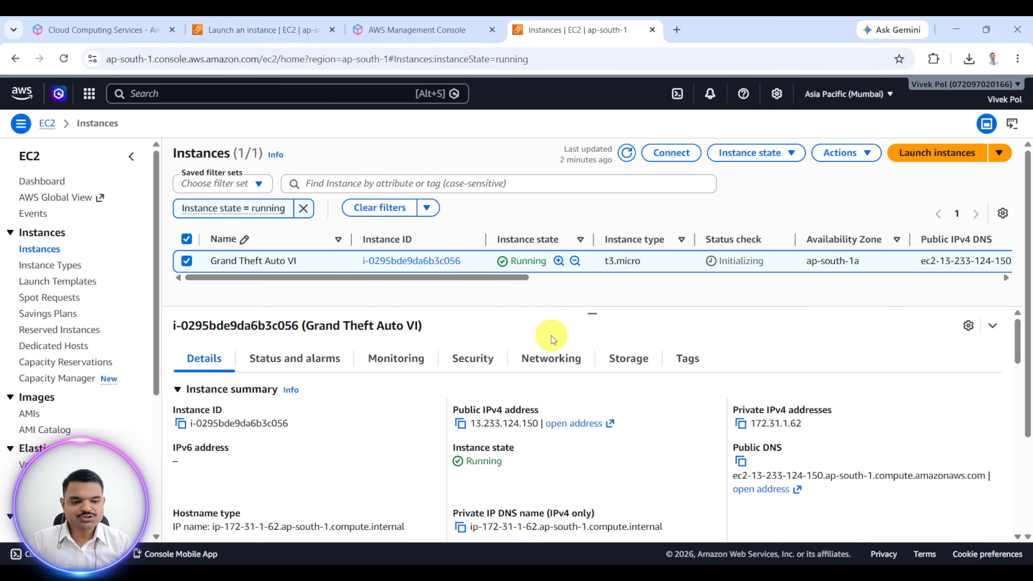
left_click(335, 477)
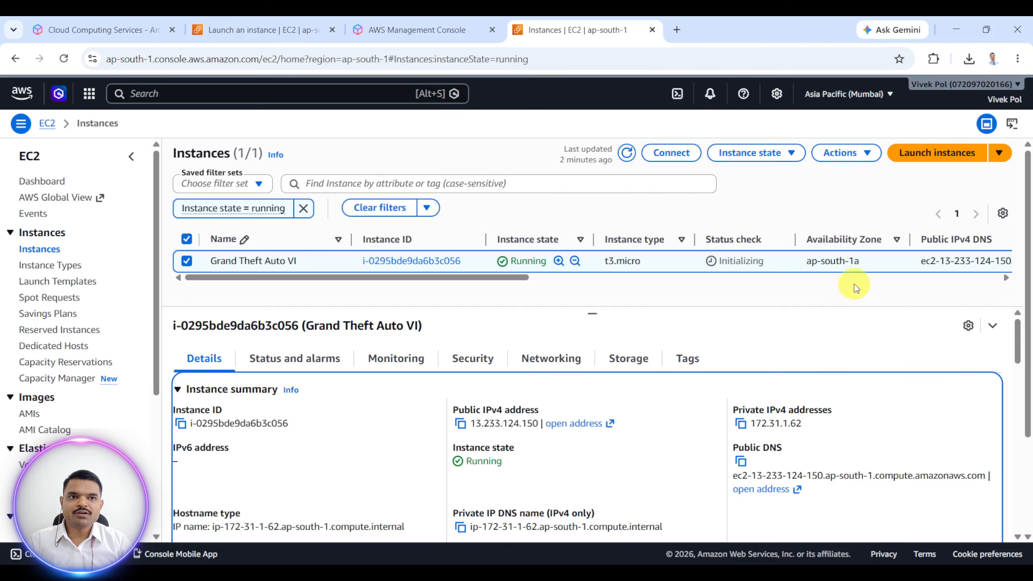
Check the browser's recent downloads for the GTA.pem key file and locate it in File Explorer's Downloads folder.
left_click(969, 61)
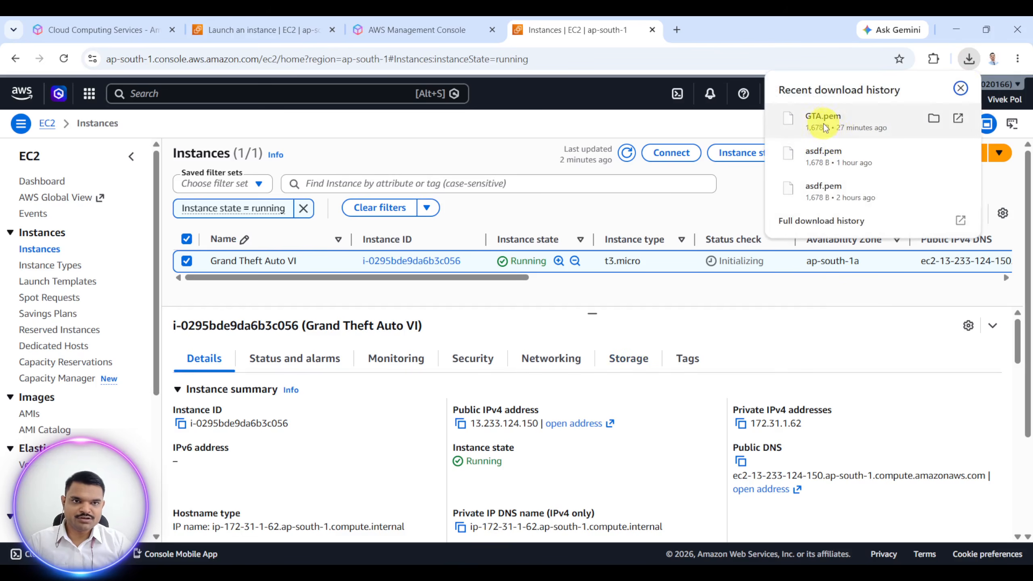
left_click(738, 343)
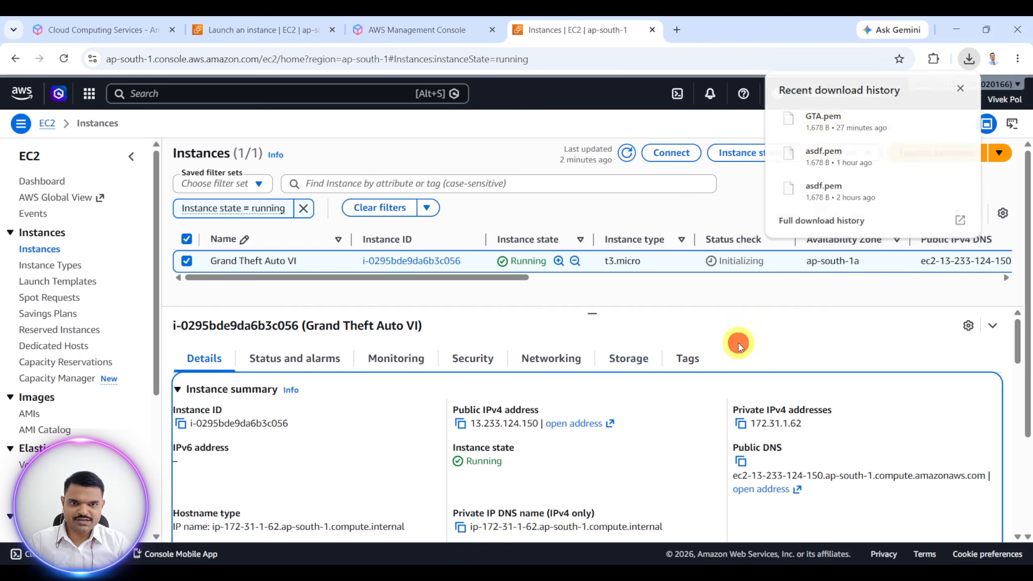
key("alt+Tab")
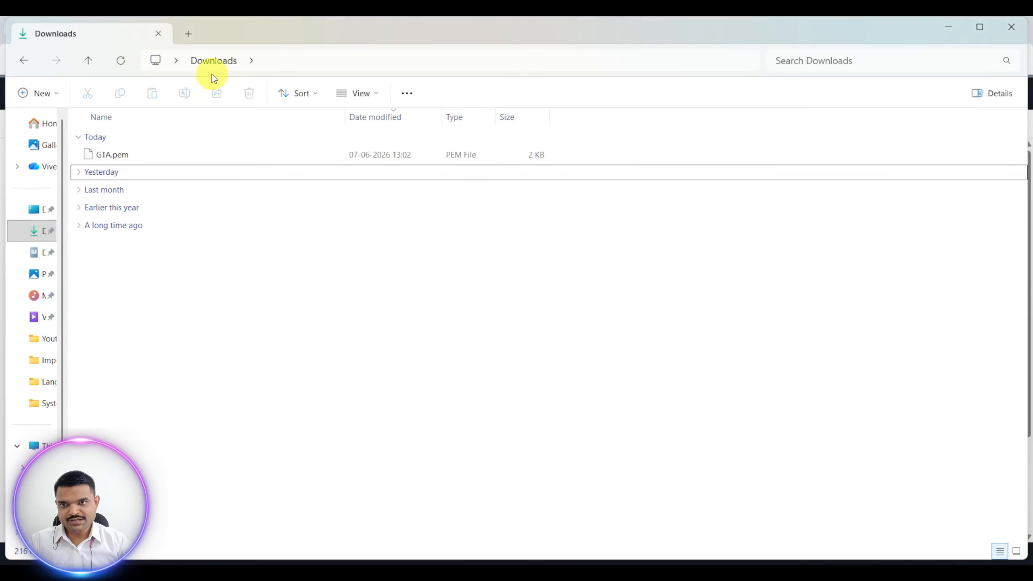
left_click(110, 157)
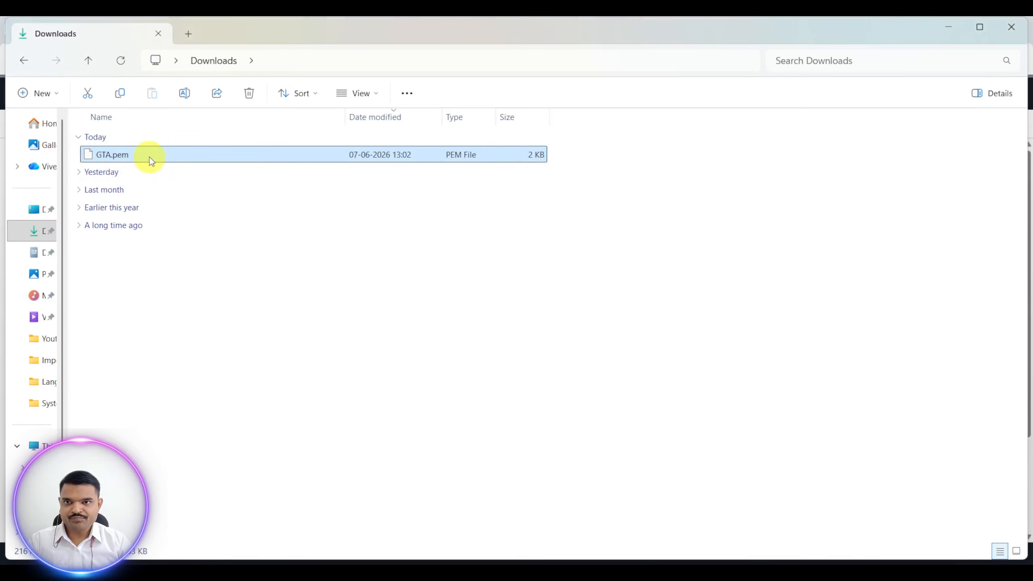
left_click(351, 465)
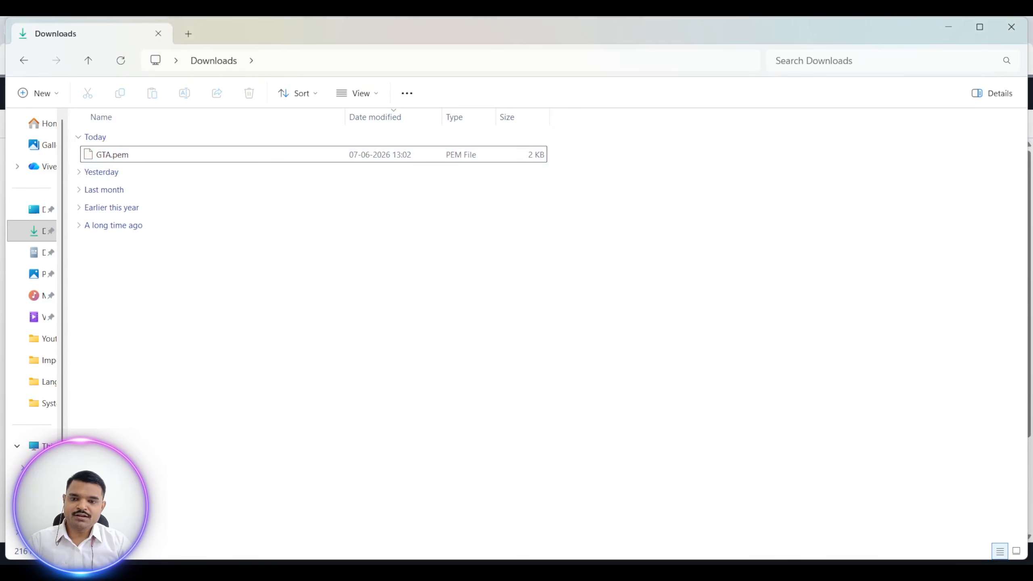
Copy the full path of the GTA.pem file in the Downloads folder.
right_click(167, 157)
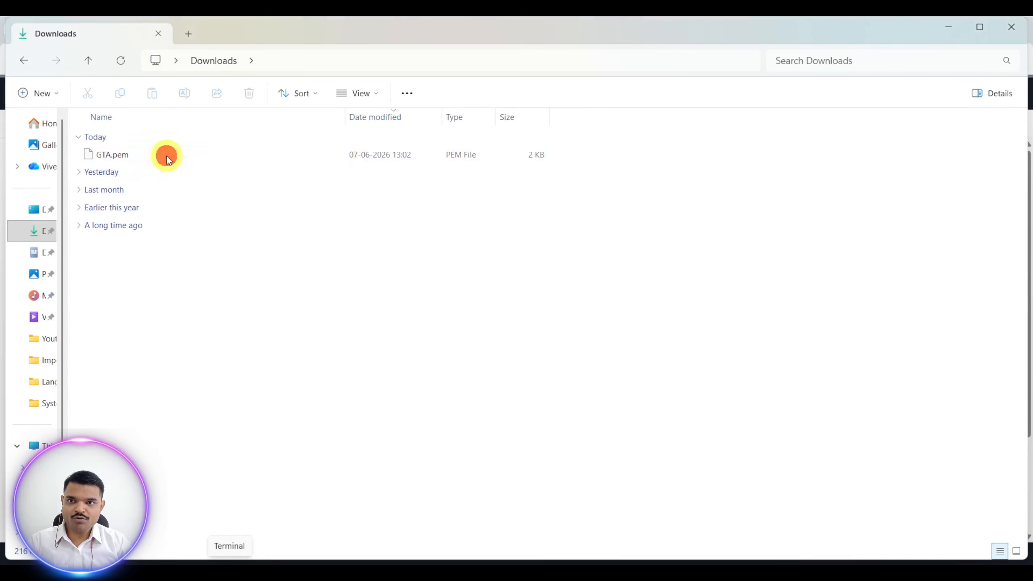
right_click(143, 155)
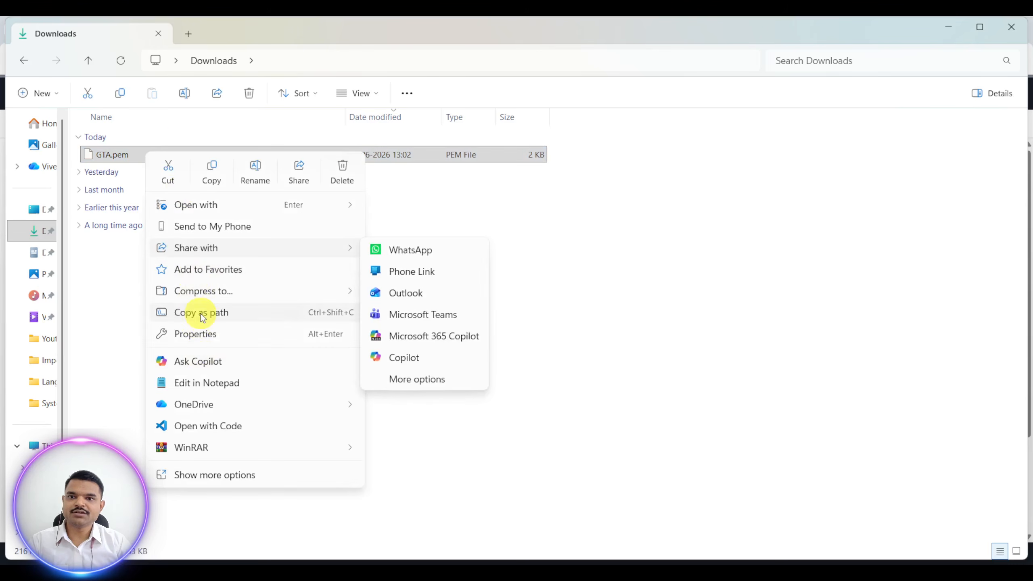
left_click(201, 313)
Open Windows PowerShell and begin an SSH command with ssh -i, the copied GTA.pem path and ubuntu@.
left_click(234, 570)
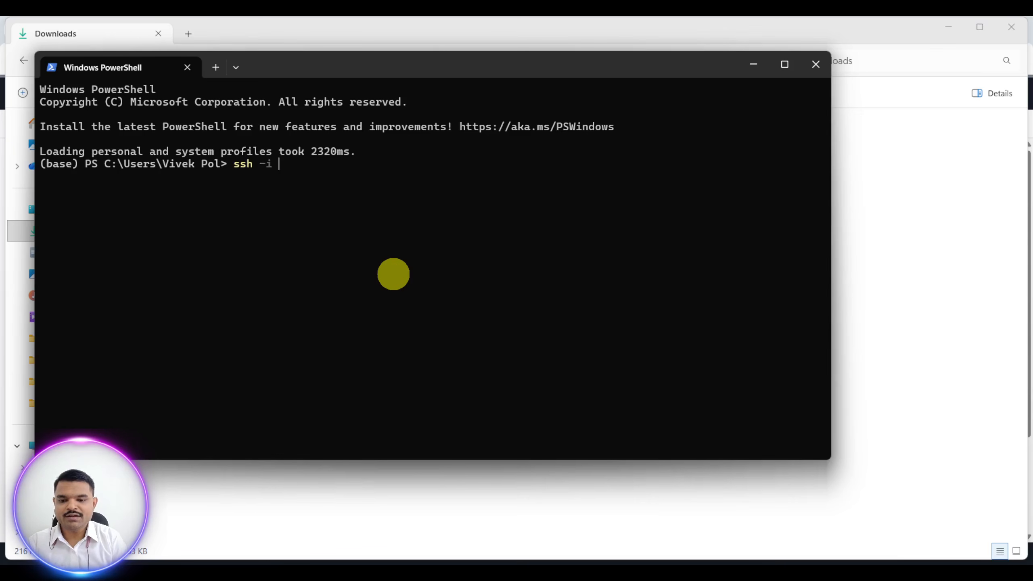
key("ctrl+v")
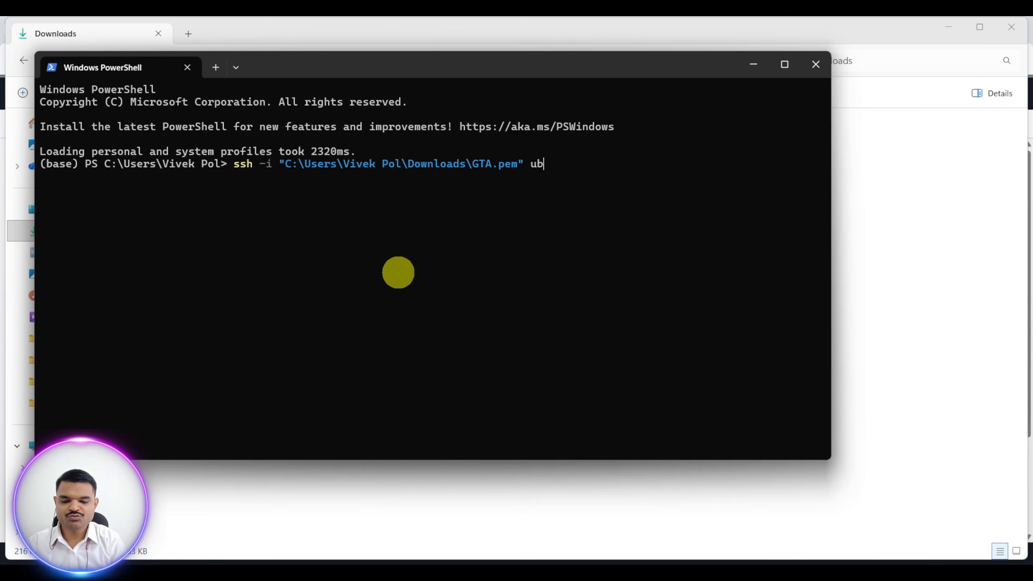
type("tu")
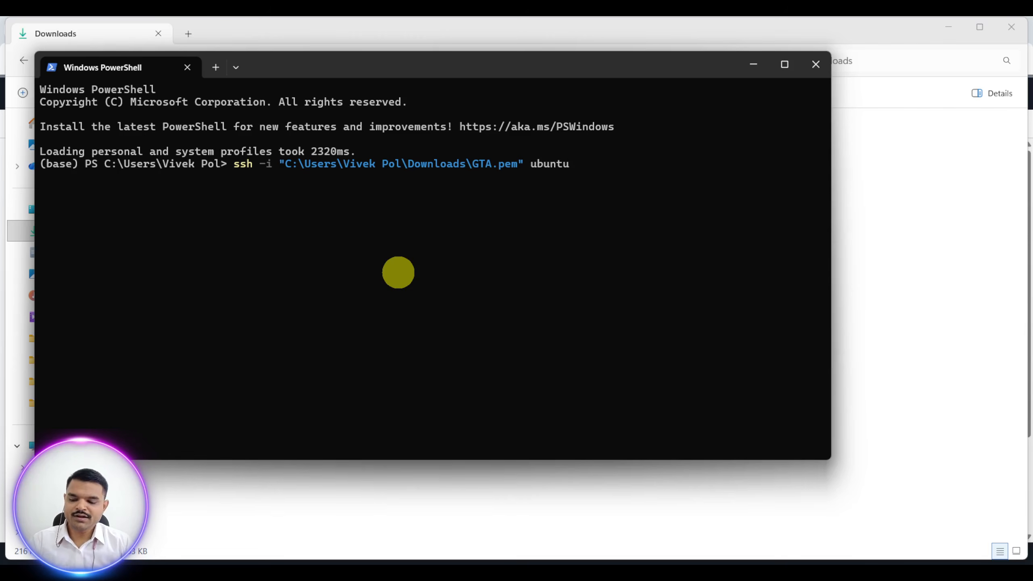
type("@")
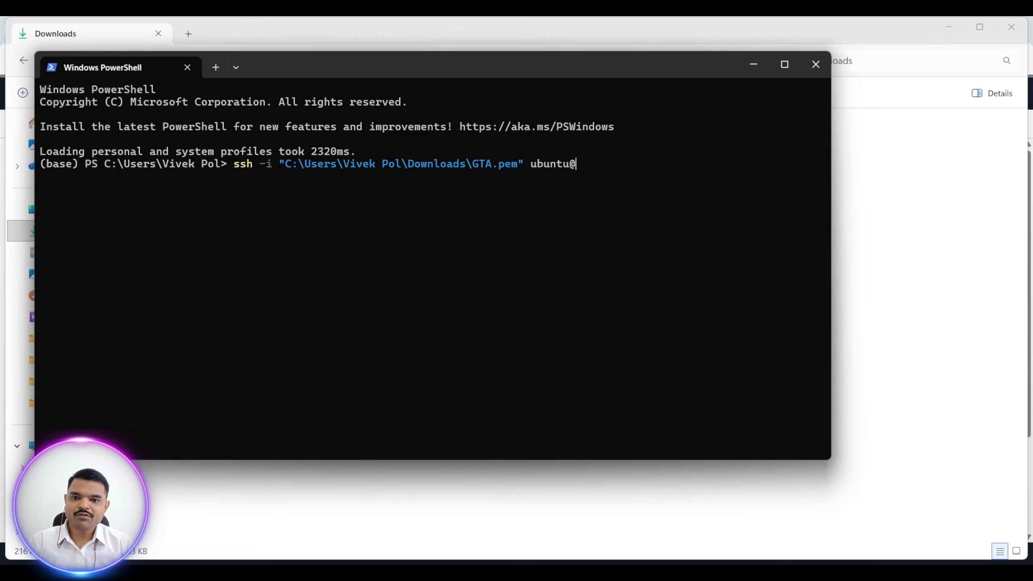
Copy the instance's public IPv4 address from the EC2 console and add it after ubuntu@ in the PowerShell SSH command.
left_click(377, 577)
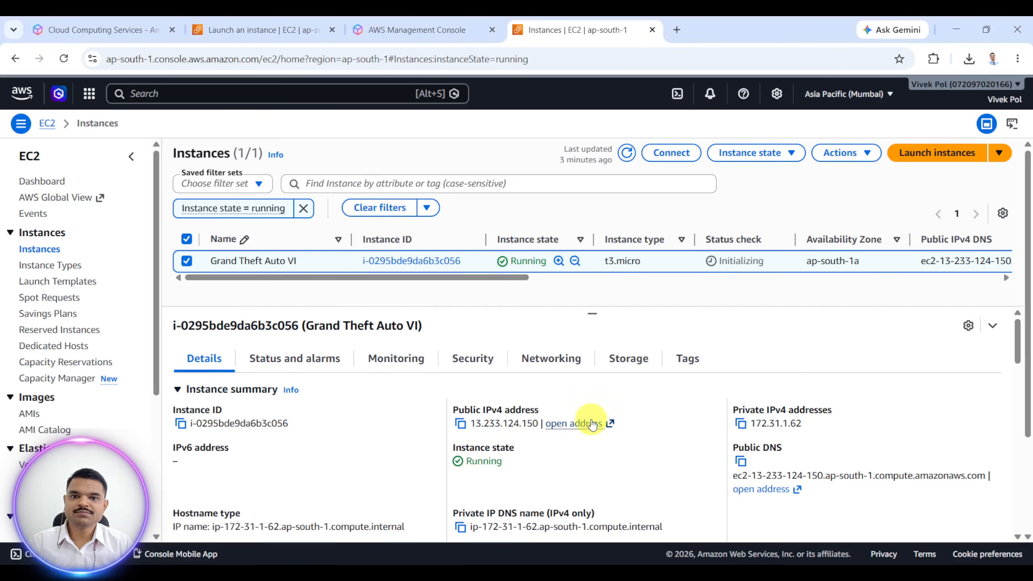
left_click(462, 425)
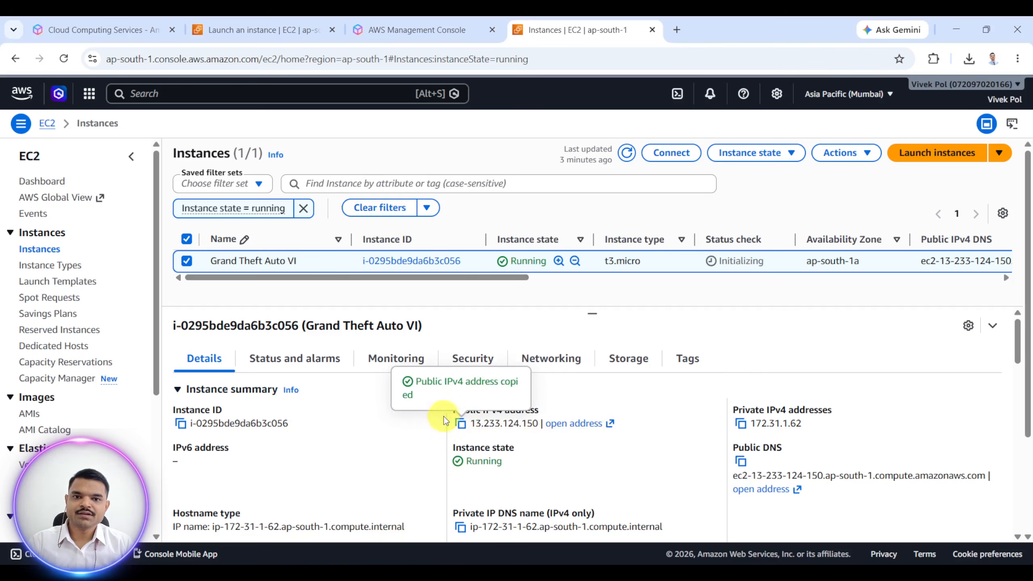
left_click(408, 439)
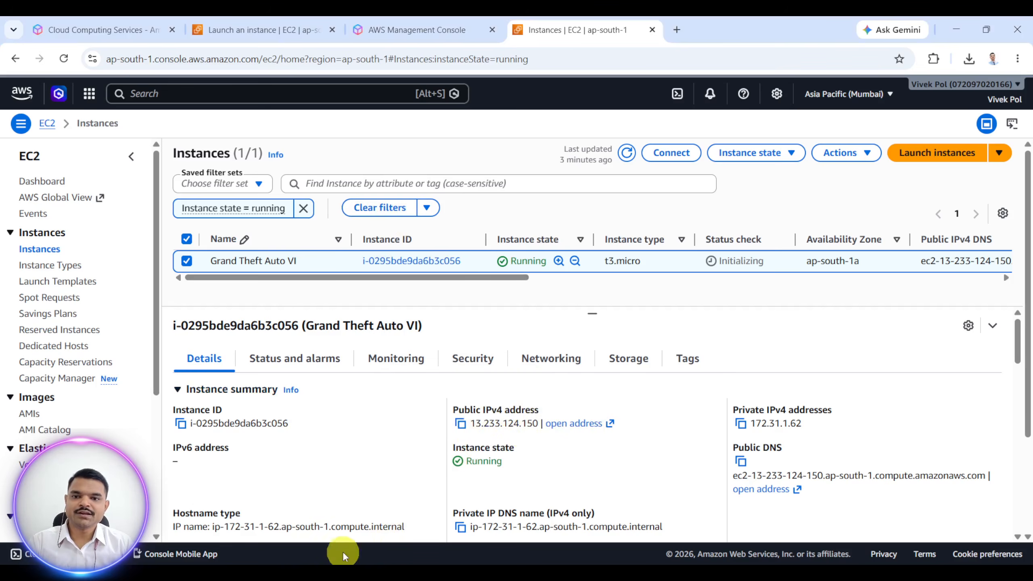
key("alt+Tab")
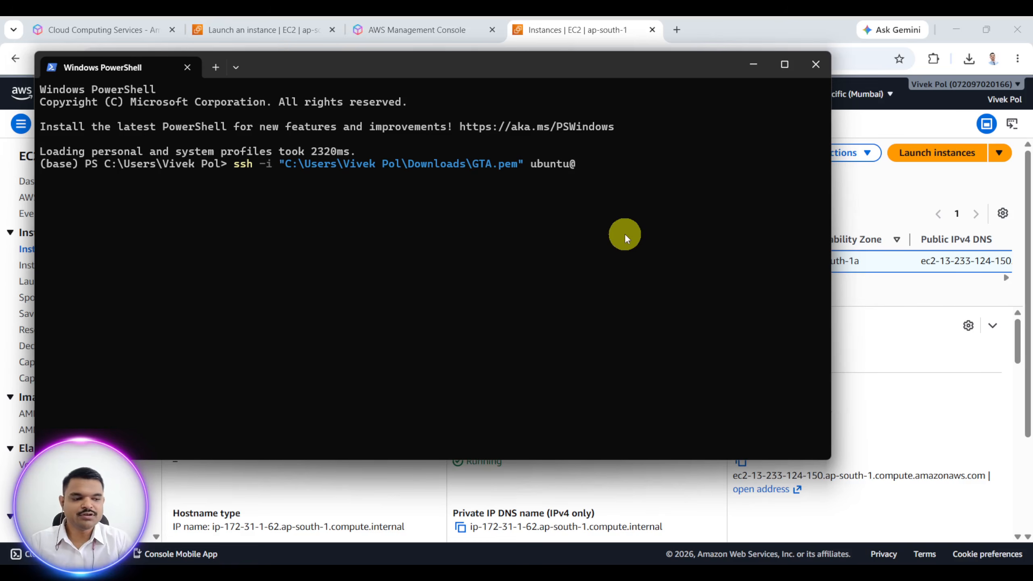
key("ctrl+v")
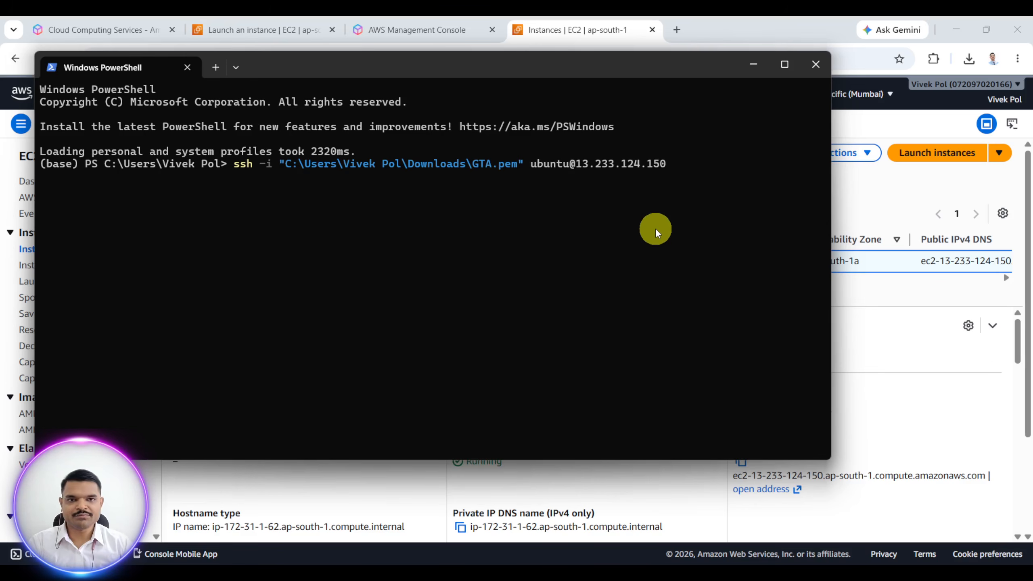
Repeatedly erase the IP address after ubuntu@ in the SSH command and paste the copied address again.
key("BackSpace")
key("BackSpace")
key("BackSpace")
key("BackSpace")
key("BackSpace")
key("BackSpace")
key("BackSpace")
key("BackSpace")
key("BackSpace")
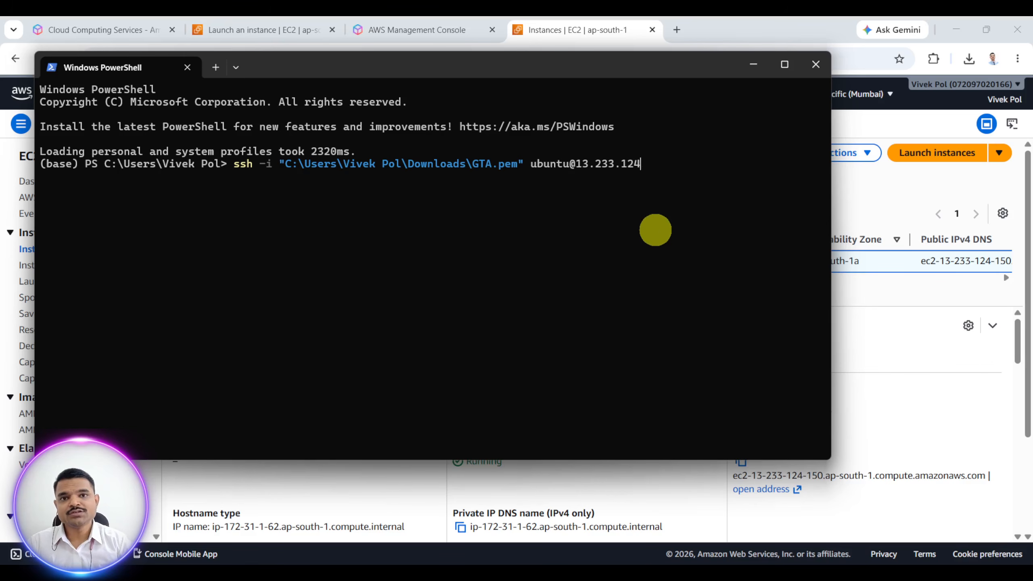
key("BackSpace")
key("BackSpace")
key("BackSpace")
key("BackSpace")
key("BackSpace")
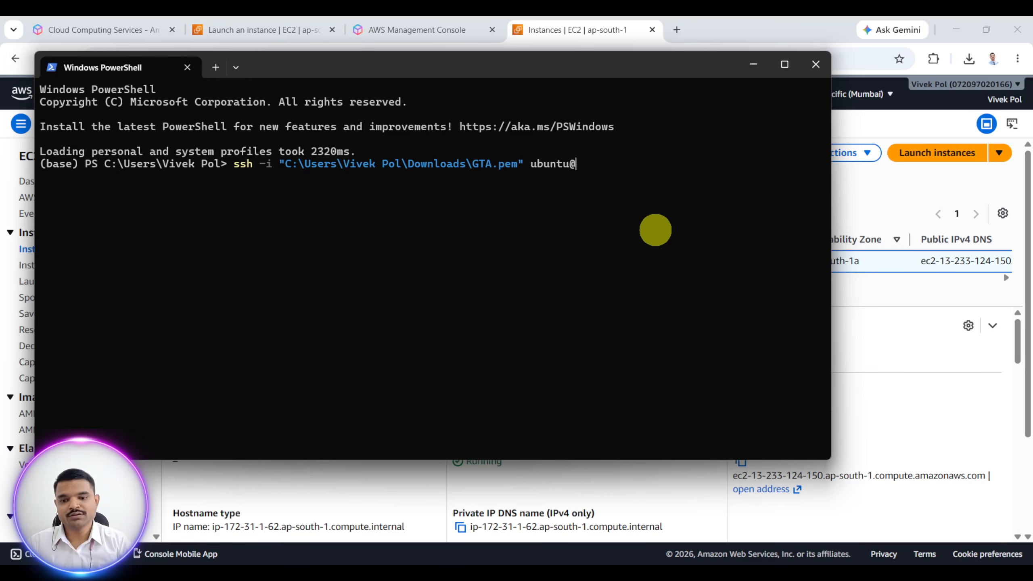
key("ctrl+v")
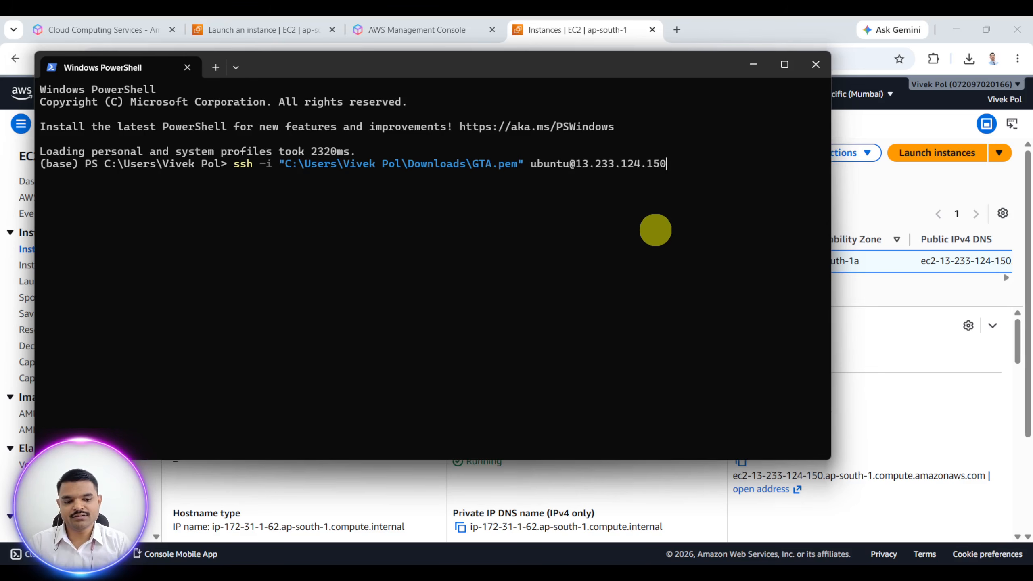
key("BackSpace")
key("BackSpace")
key("BackSpace")
key("BackSpace")
key("BackSpace")
key("BackSpace")
key("BackSpace")
key("BackSpace")
key("BackSpace")
key("BackSpace")
key("BackSpace")
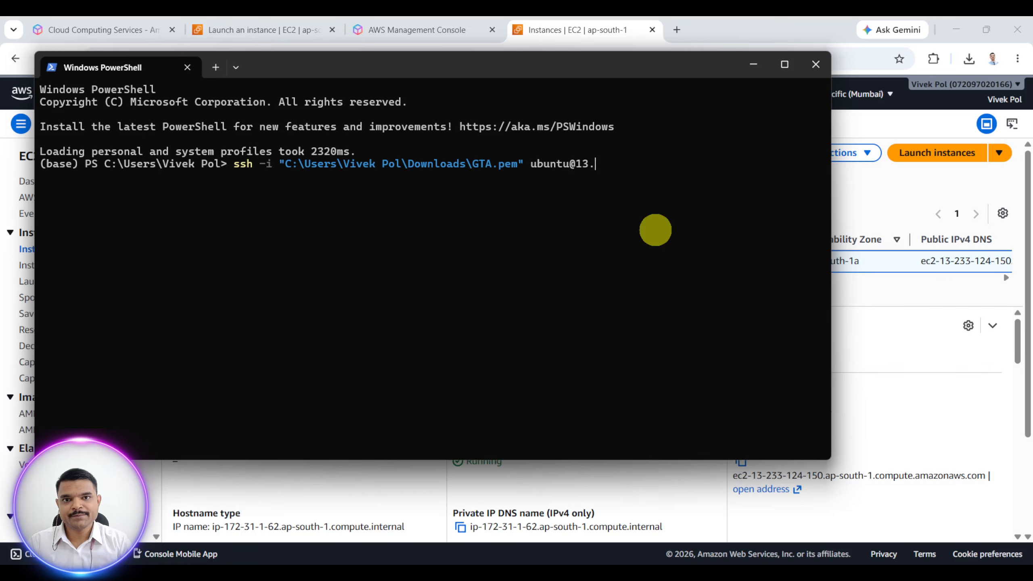
key("BackSpace")
key("BackSpace")
key("BackSpace")
key("ctrl+v")
key("BackSpace")
key("BackSpace")
key("BackSpace")
key("BackSpace")
key("BackSpace")
key("BackSpace")
key("BackSpace")
key("BackSpace")
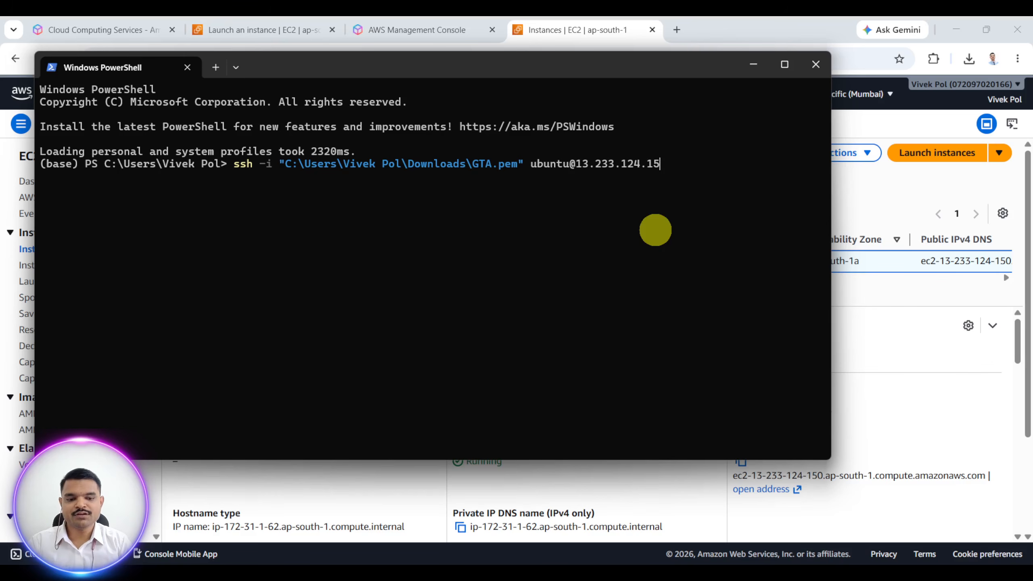
key("BackSpace")
key("BackSpace")
key("BackSpace")
key("BackSpace")
key("BackSpace")
key("BackSpace")
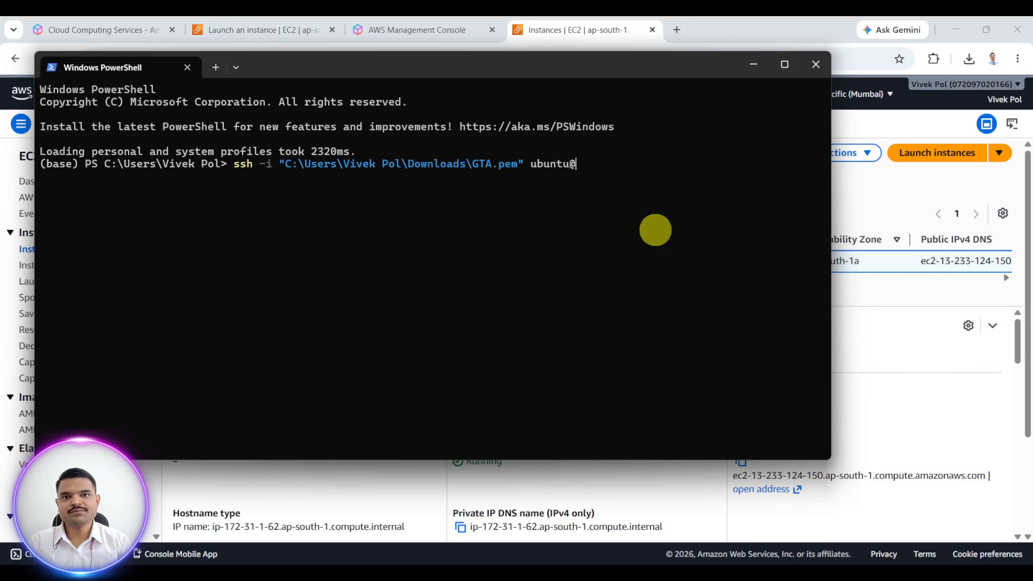
key("ctrl+v")
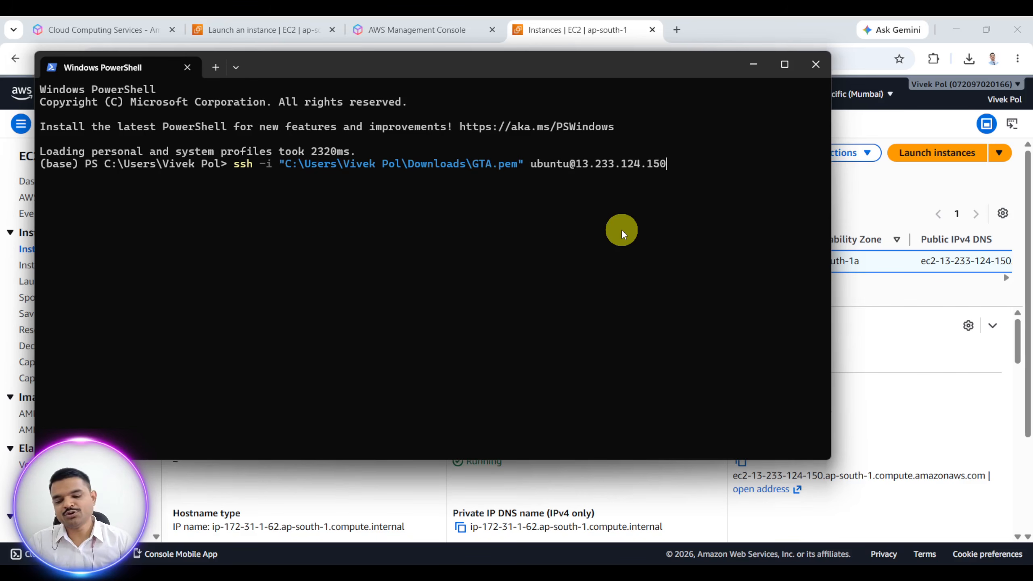
key("Return")
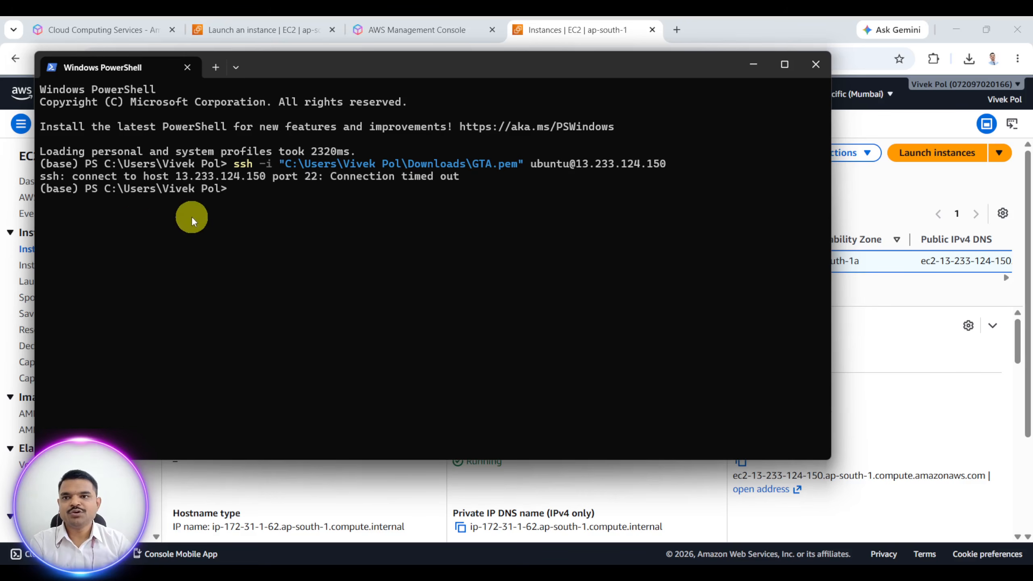
left_click_drag(481, 186, 68, 166)
left_click(318, 263)
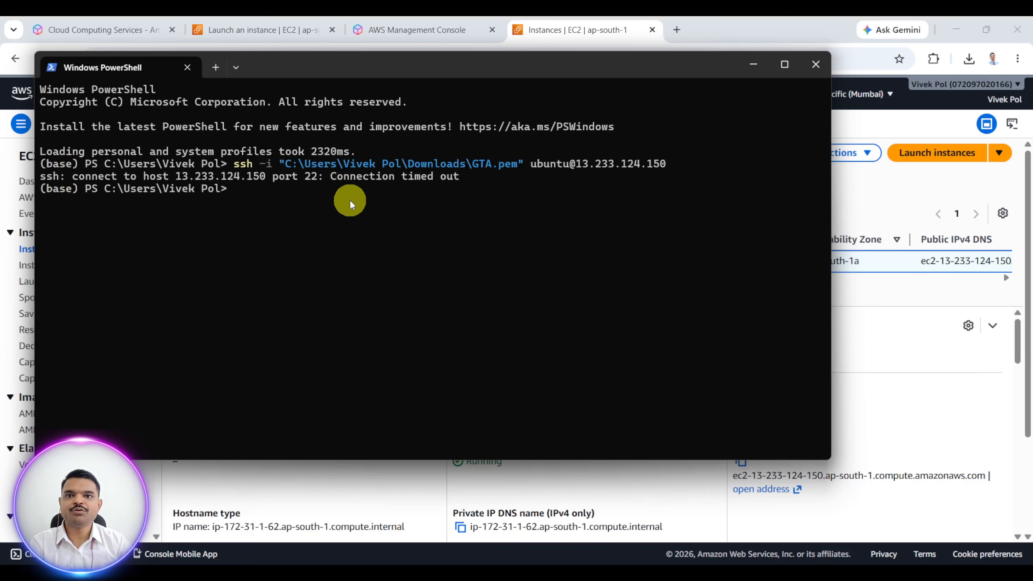
Switch back to the EC2 console and examine the Grand Theft Auto VI instance's security group and inbound rules.
left_click(894, 363)
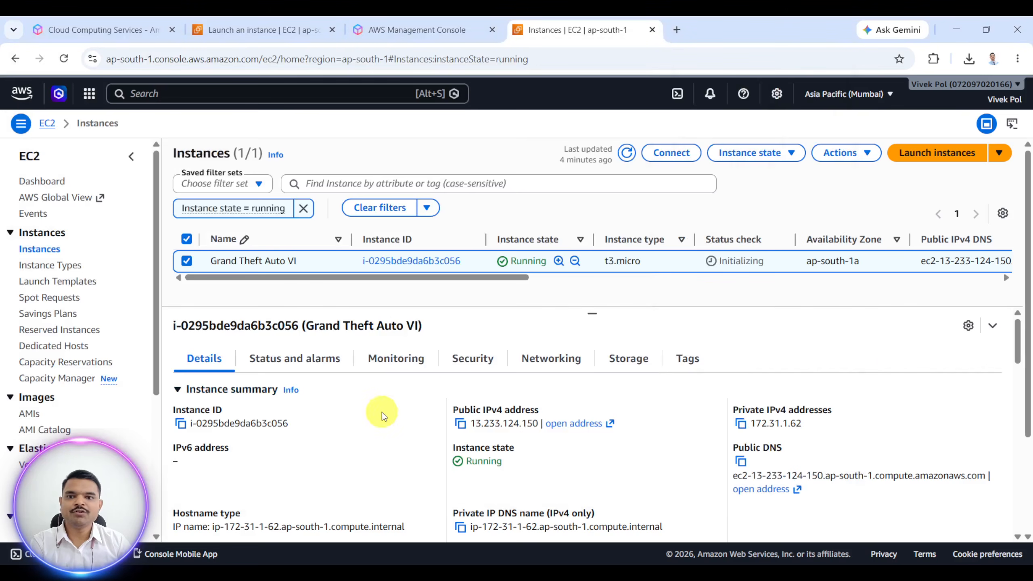
left_click(472, 358)
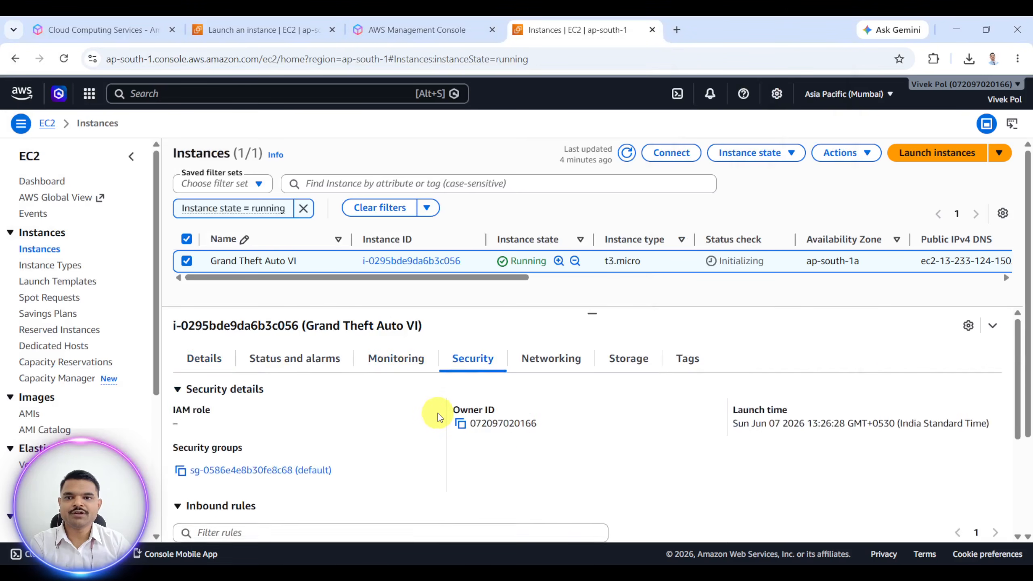
scroll(438, 397, "down", 3)
scroll(382, 415, "up", 3)
scroll(260, 477, "down", 3)
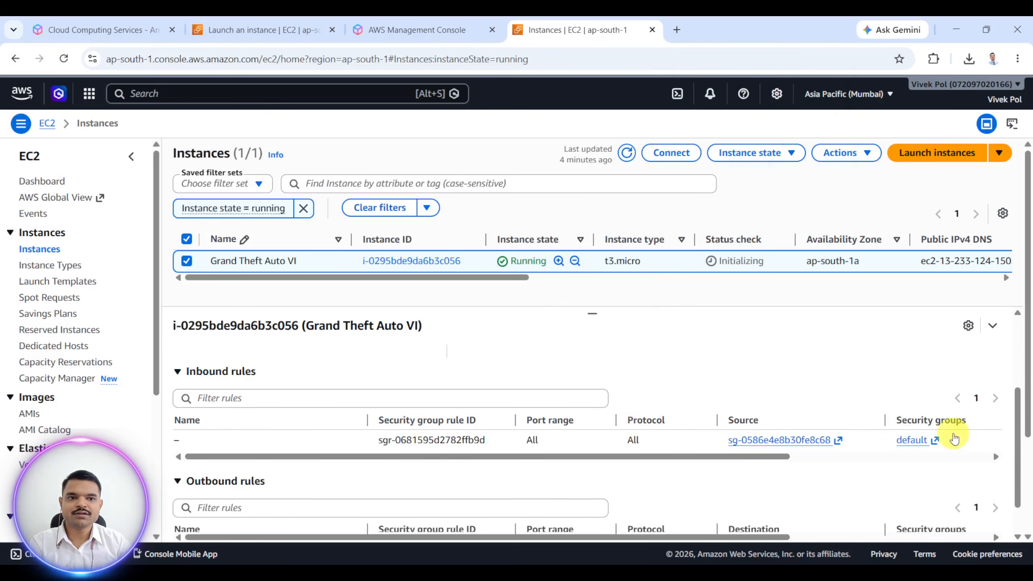
scroll(905, 412, "up", 2)
scroll(905, 412, "up", 1)
scroll(899, 413, "down", 3)
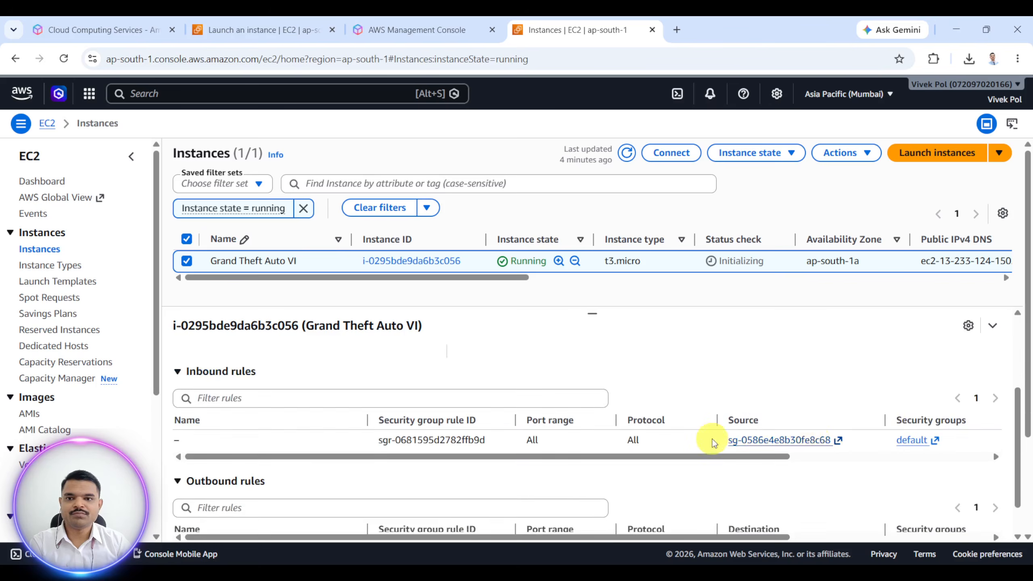
scroll(403, 412, "up", 1)
scroll(403, 412, "up", 2)
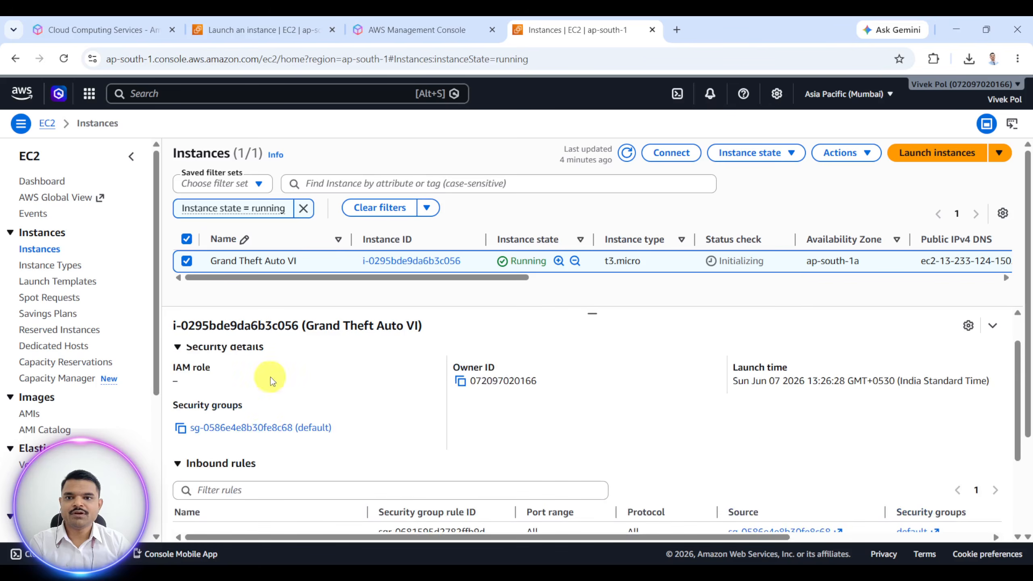
Open the instance's default security group for inbound rule editing and add a new rule of type SSH.
left_click(269, 427)
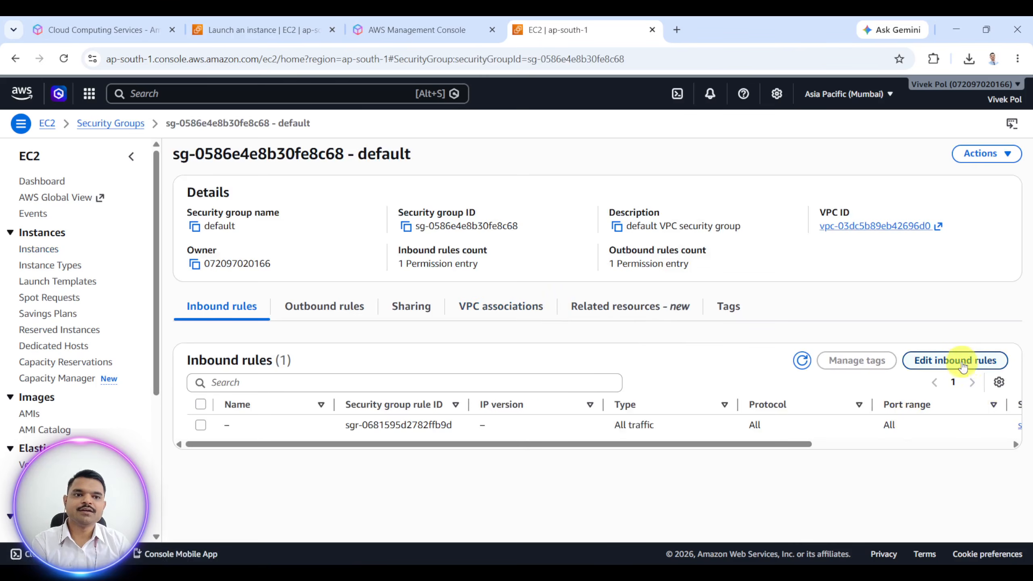
left_click(956, 360)
left_click(65, 321)
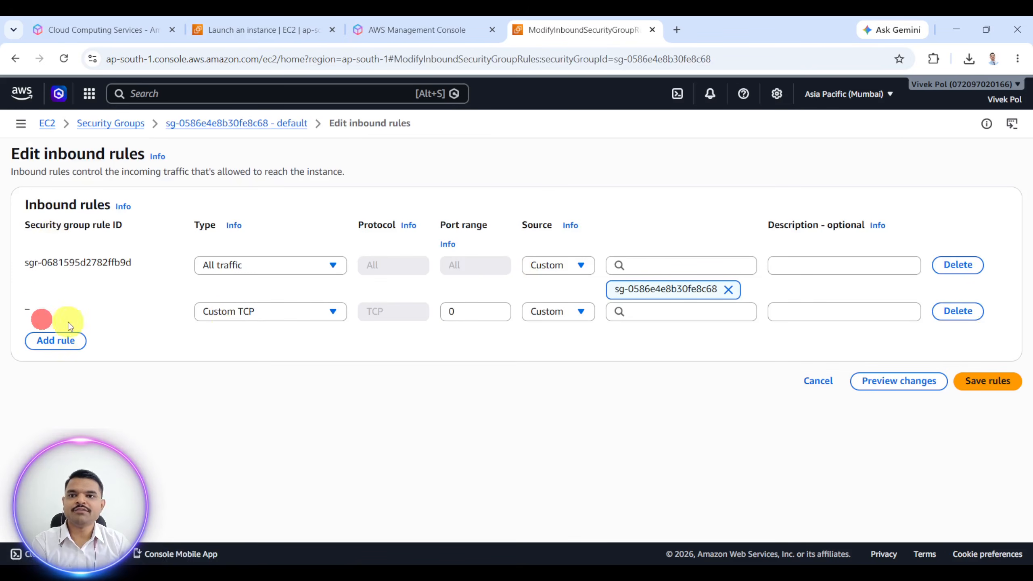
left_click(229, 311)
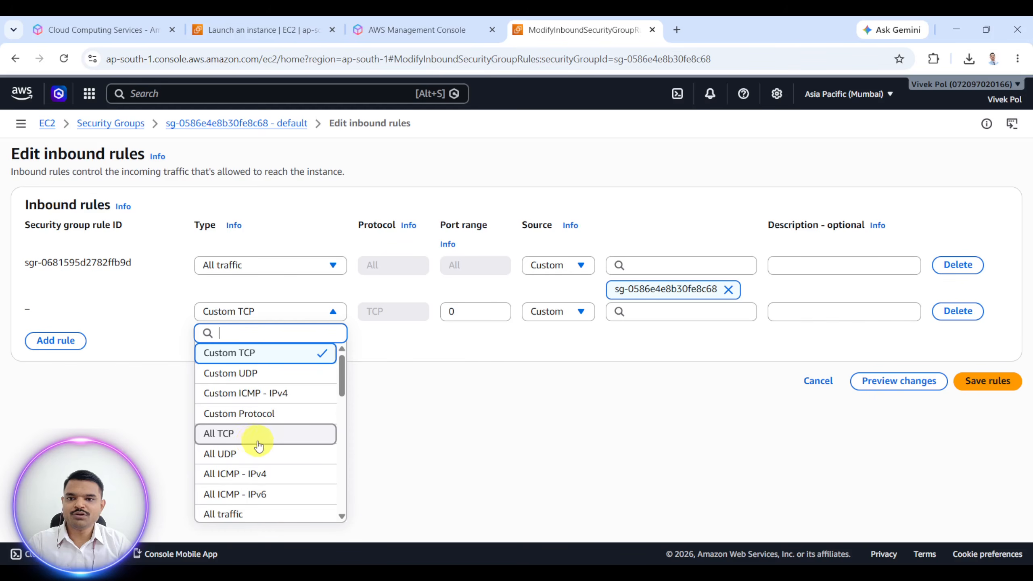
scroll(231, 446, "down", 5)
scroll(240, 480, "down", 3)
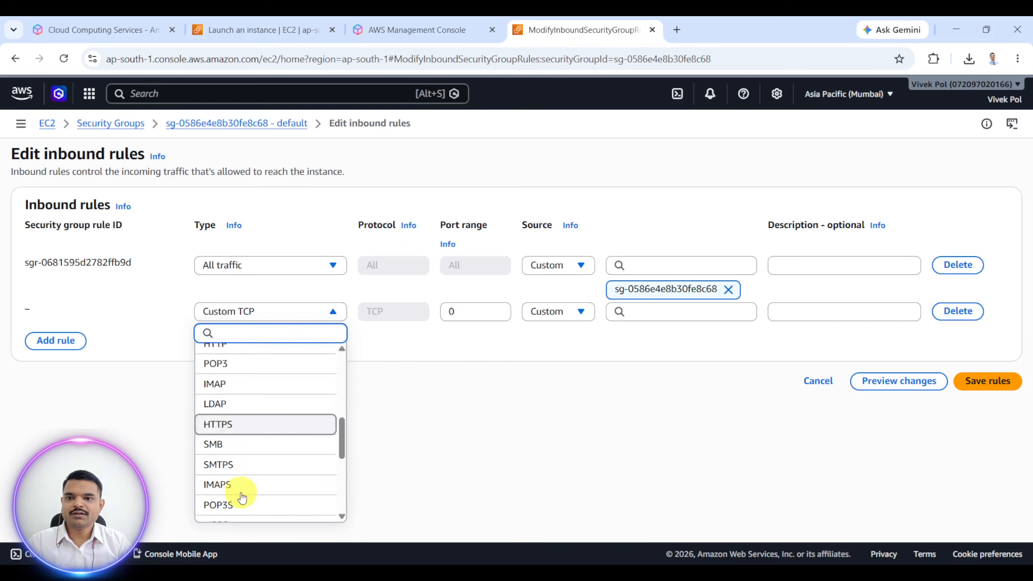
scroll(277, 428, "up", 8)
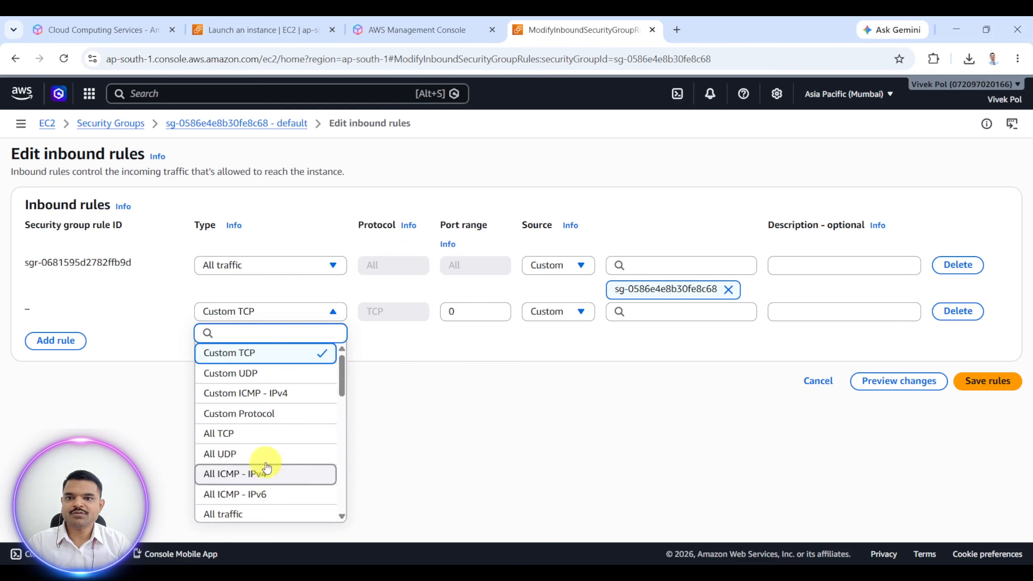
scroll(281, 431, "down", 1)
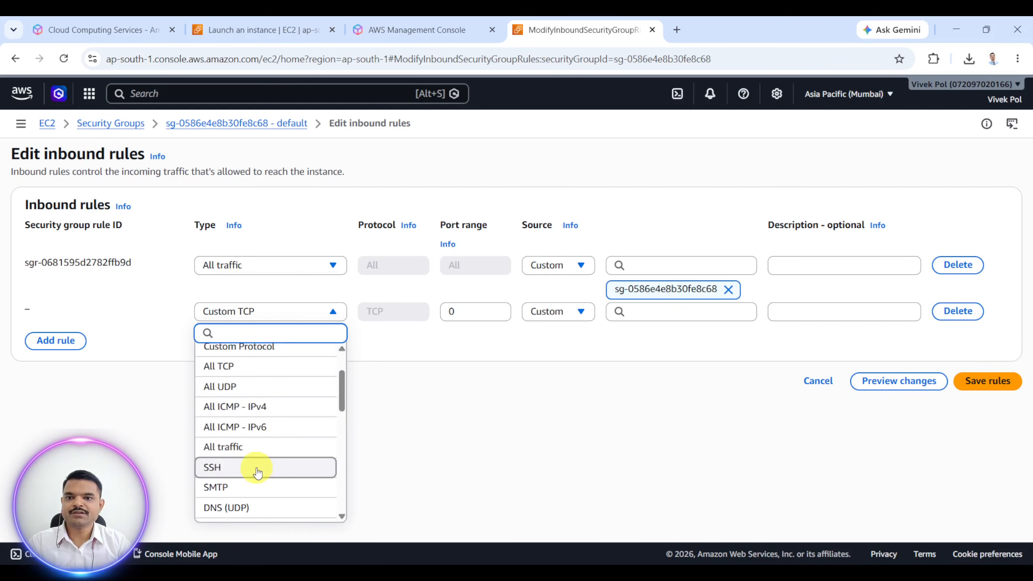
left_click(260, 468)
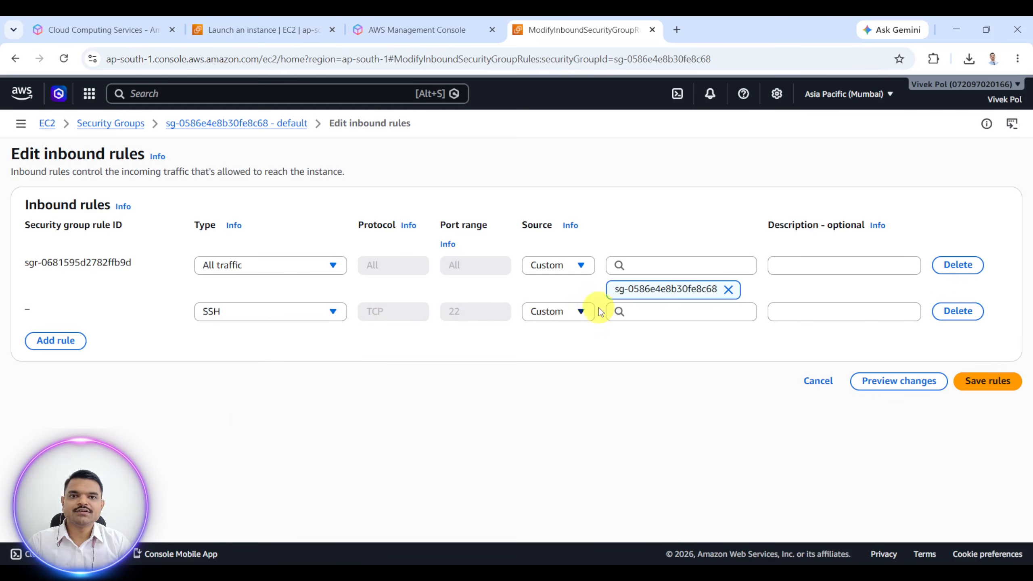
Set the new SSH rule's source to Anywhere-IPv4 with the description "test" and save the inbound rules.
left_click(579, 312)
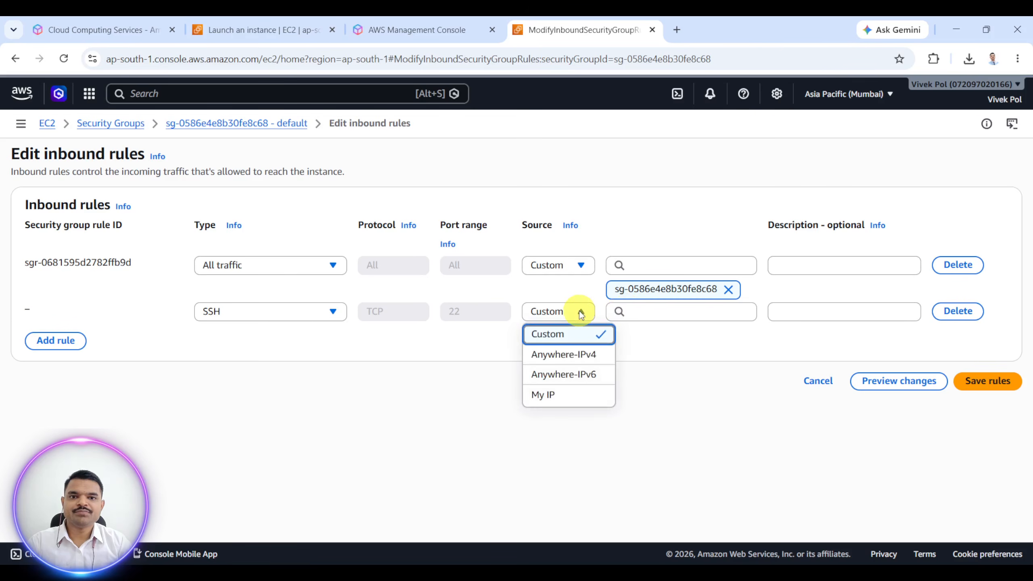
left_click(580, 313)
left_click(658, 307)
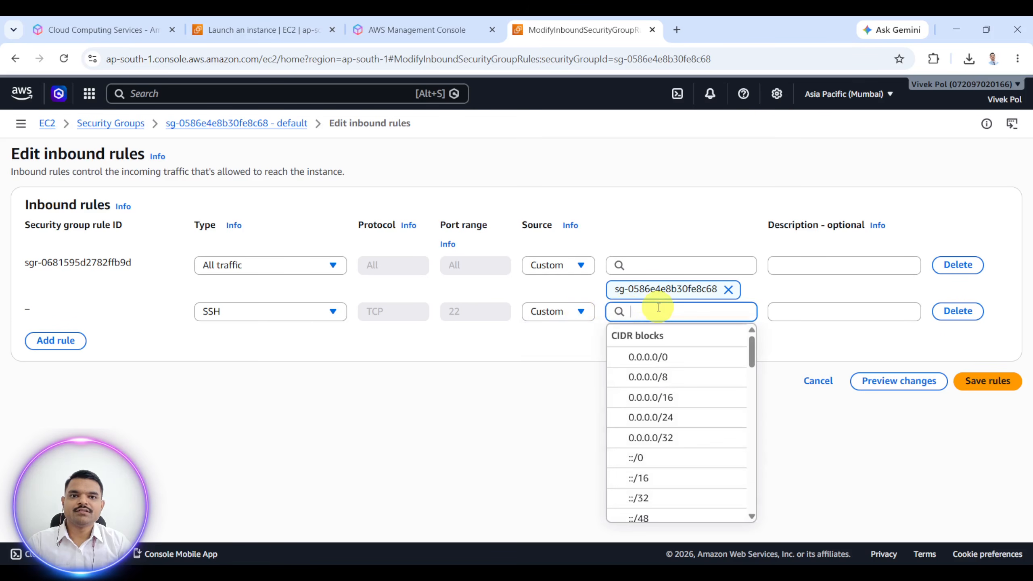
left_click(567, 310)
left_click(571, 353)
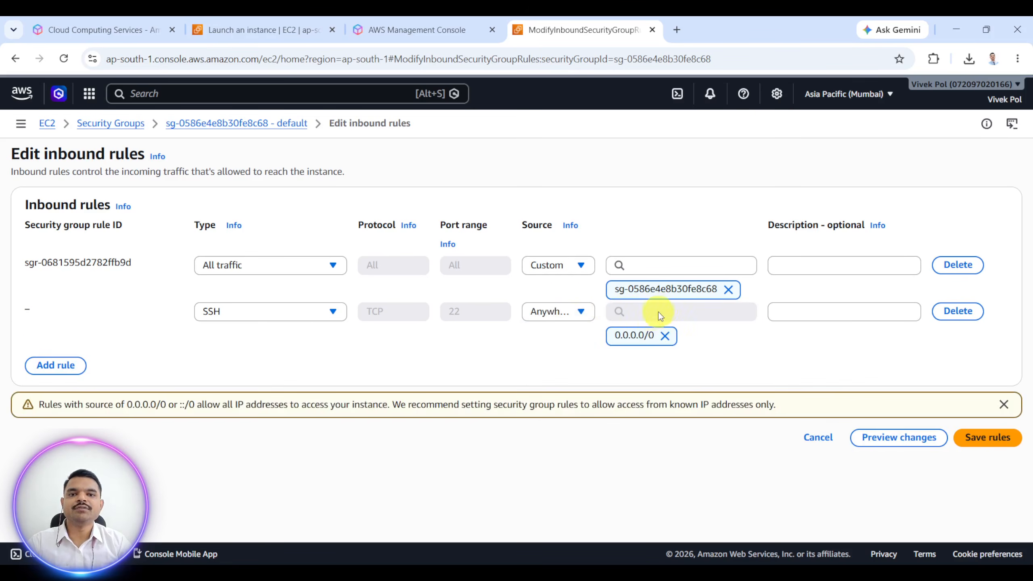
left_click(878, 314)
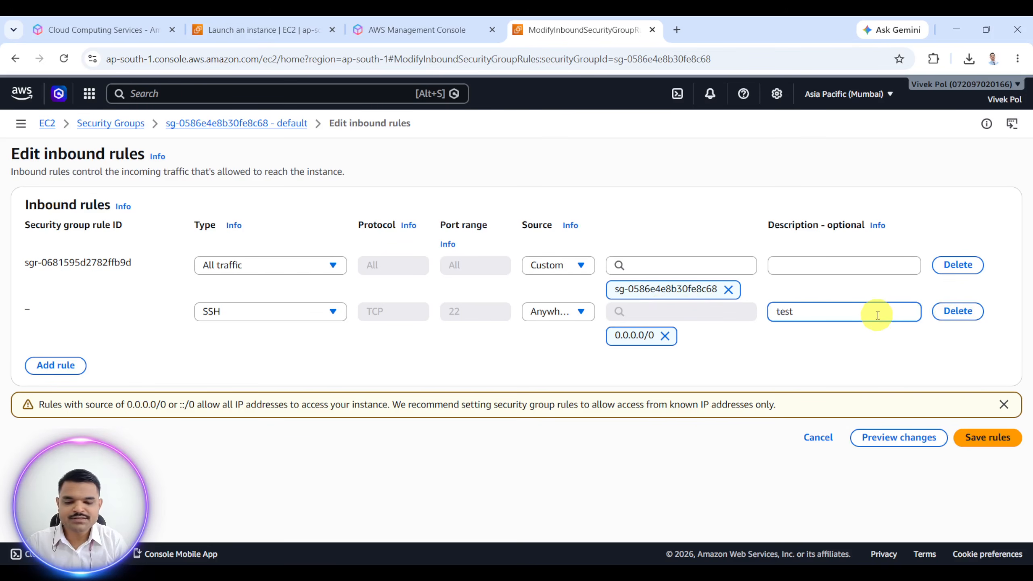
left_click(967, 435)
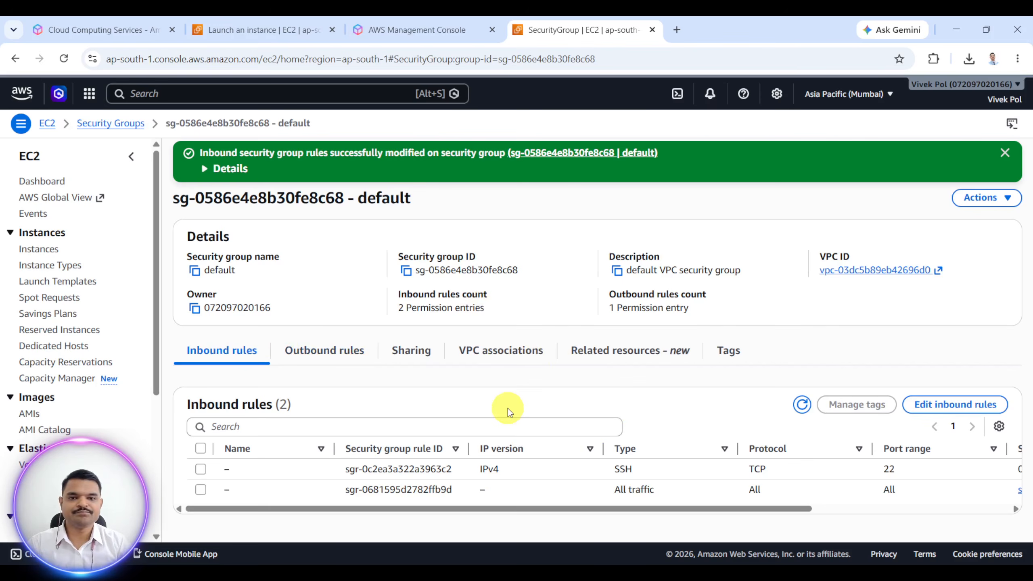
Reopen the default group's inbound rules for editing and remove the security group source from the All traffic rule.
key("alt+Tab")
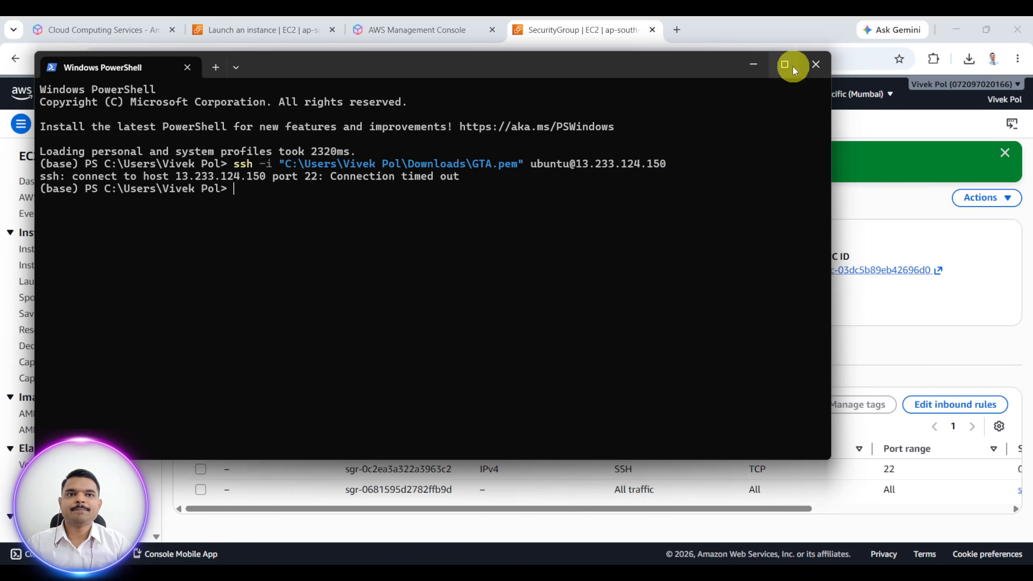
left_click(956, 318)
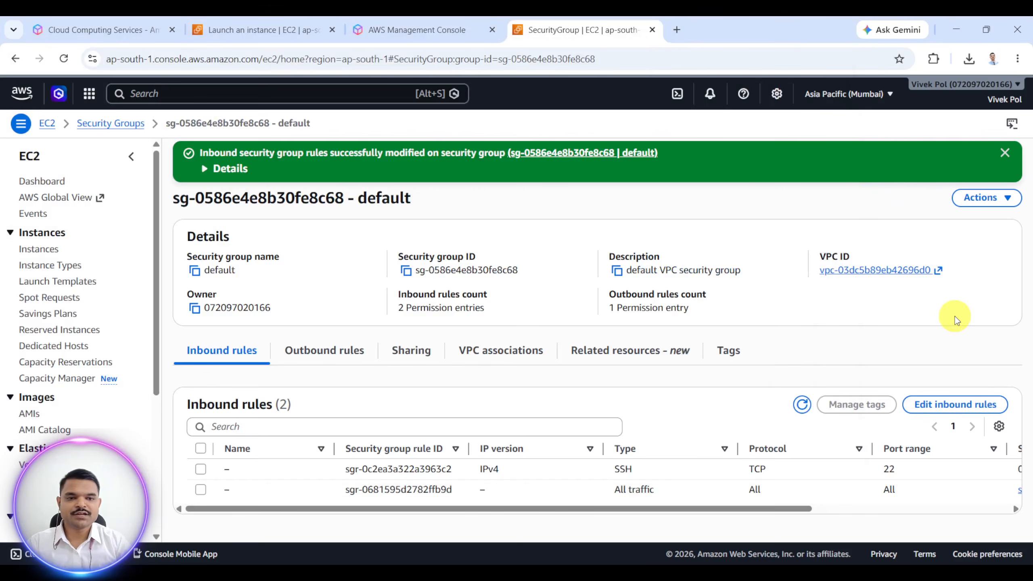
left_click(967, 404)
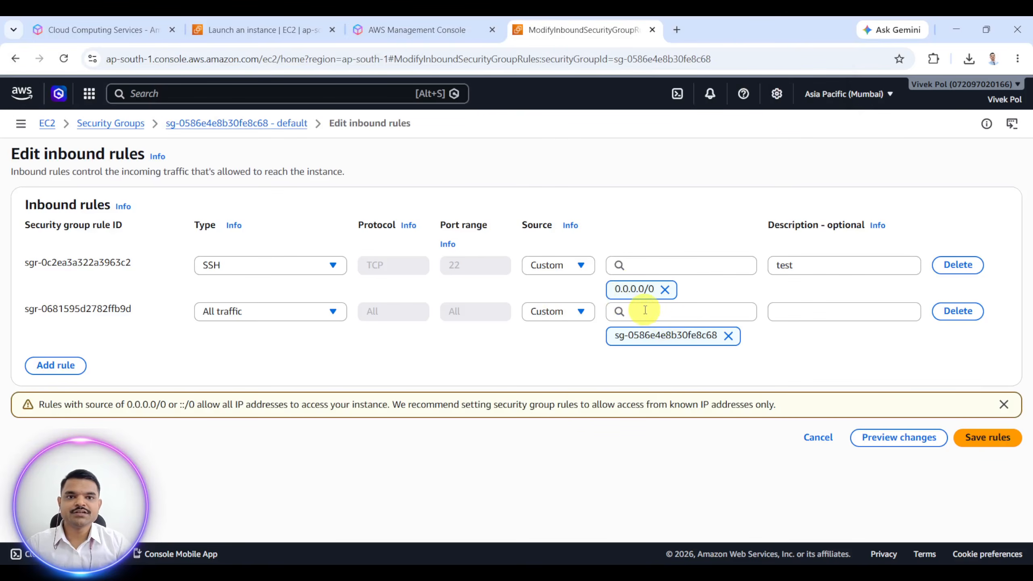
left_click(728, 336)
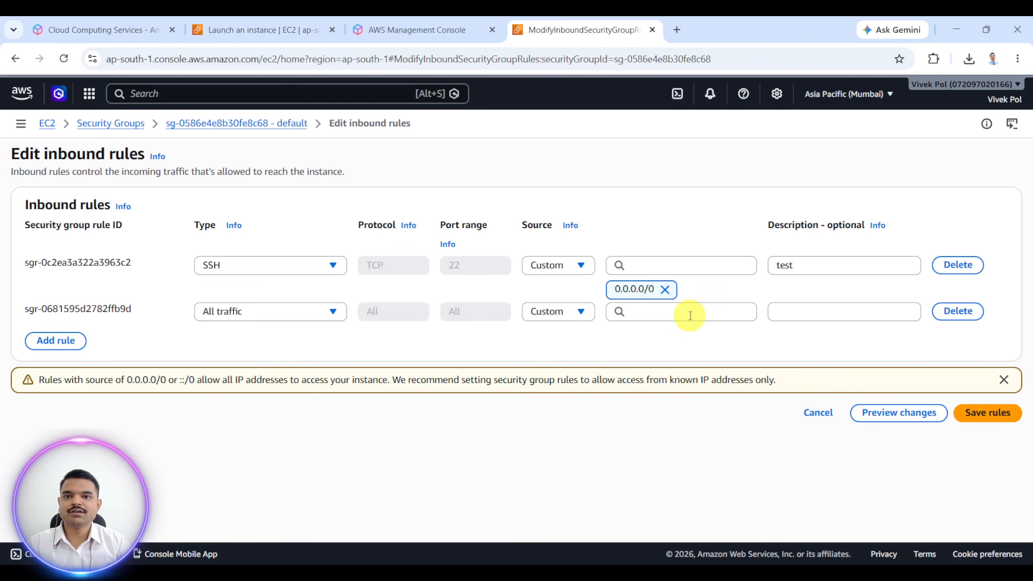
left_click(688, 315)
Search the web for "what is my ip" in a new tab, open whatismyipaddress.com and copy the public IPv4 address.
left_click(677, 30)
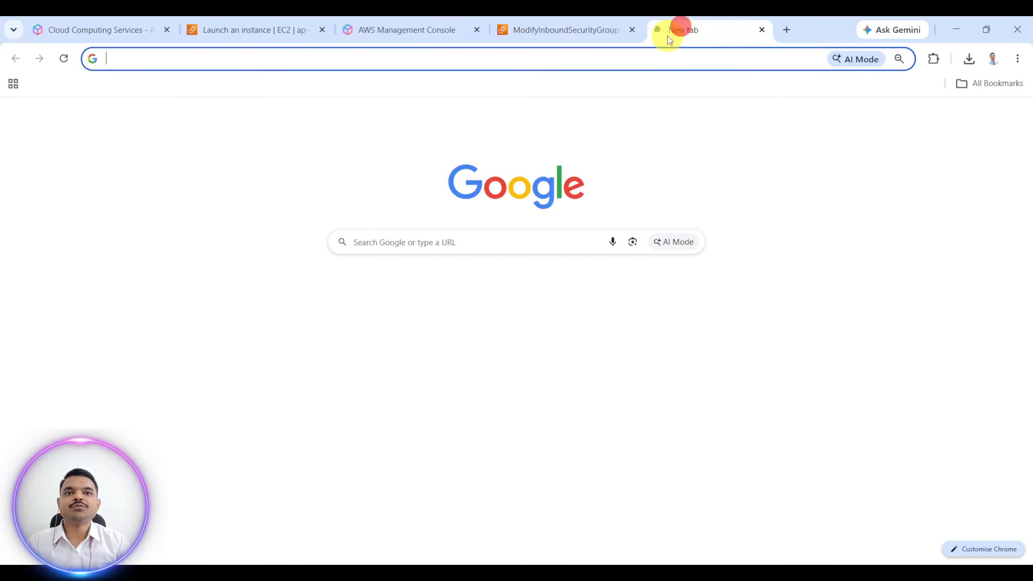
left_click(648, 58)
type("what is ")
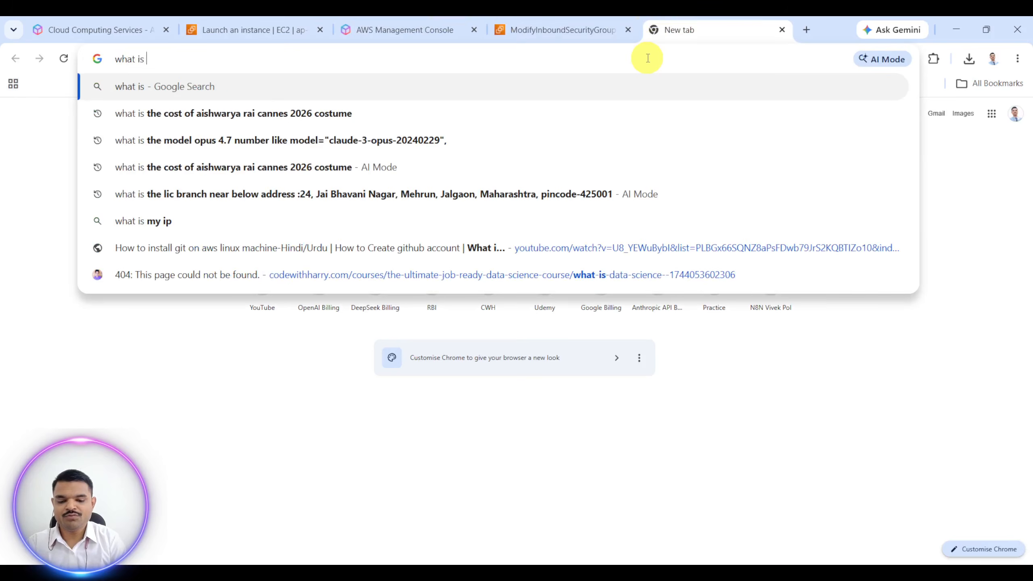
type("my ip")
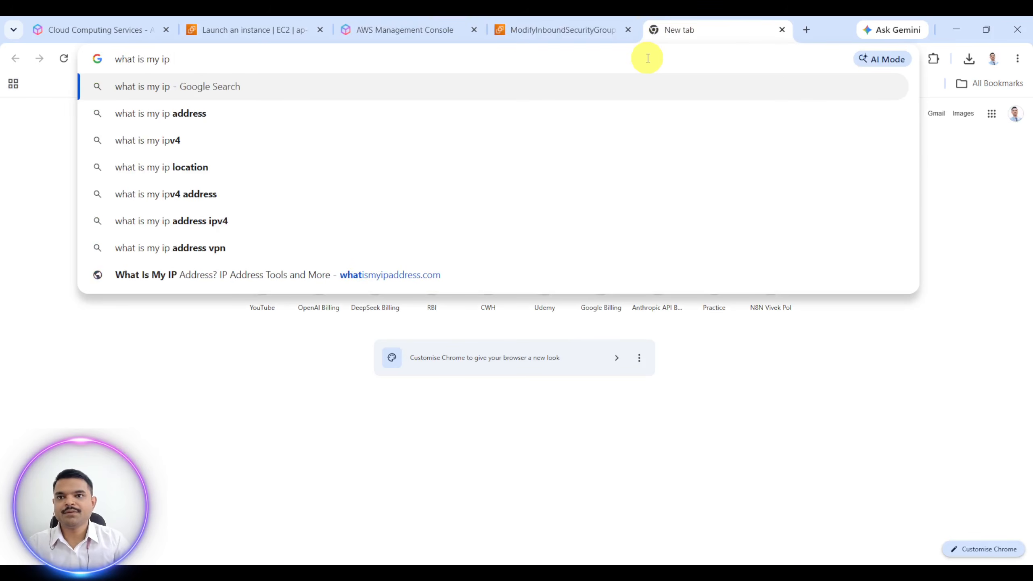
left_click(578, 85)
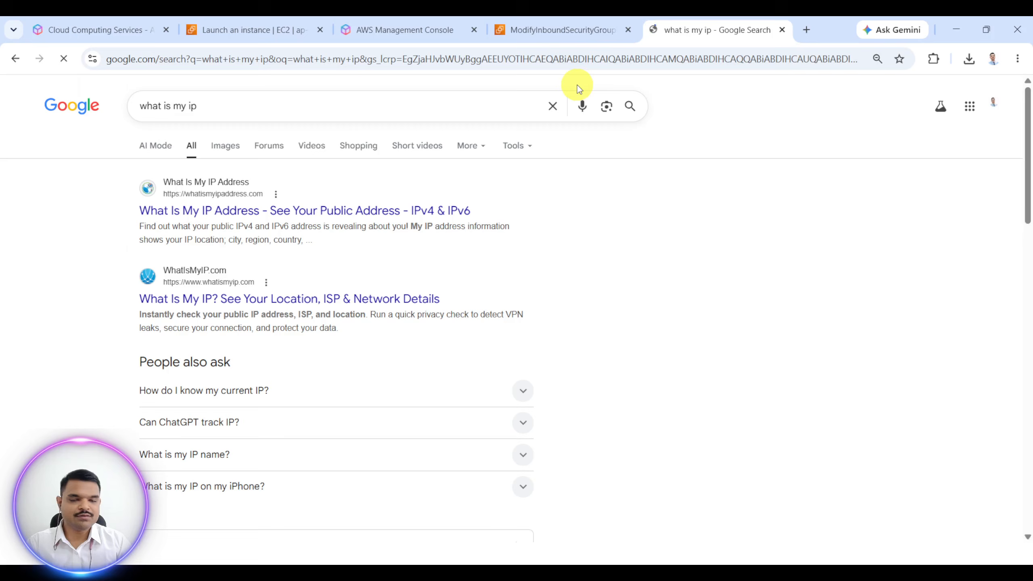
left_click(276, 218)
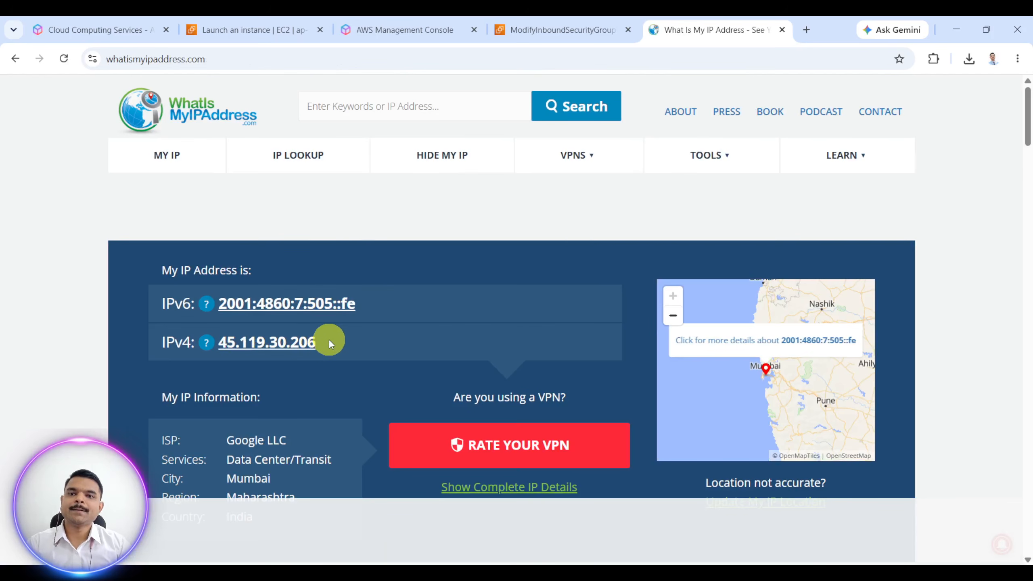
left_click_drag(328, 342, 221, 341)
key("ctrl+c")
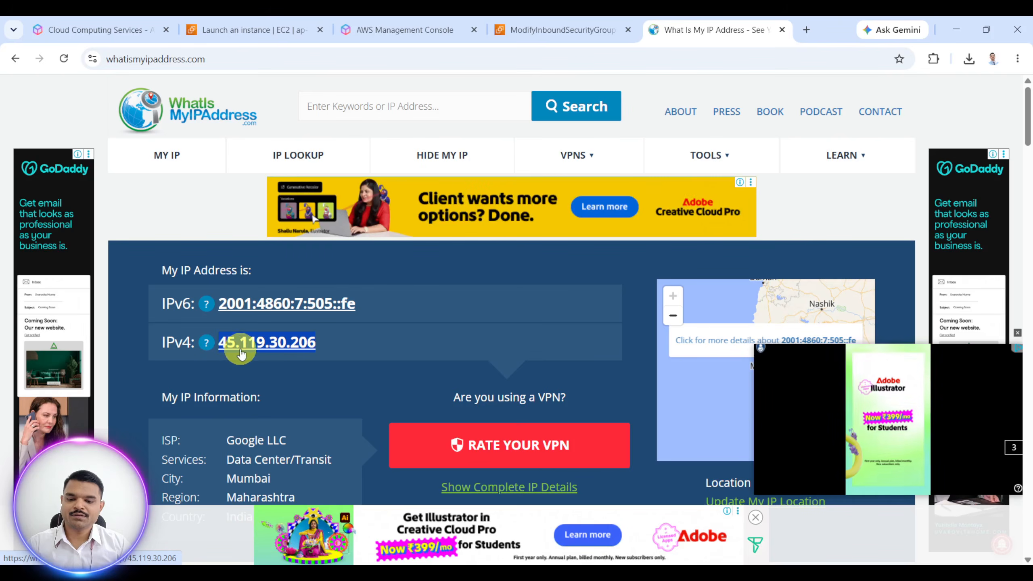
Try to set the All traffic rule's source to the CIDR block 45.119.30.206/32 in the inbound rules.
left_click(542, 31)
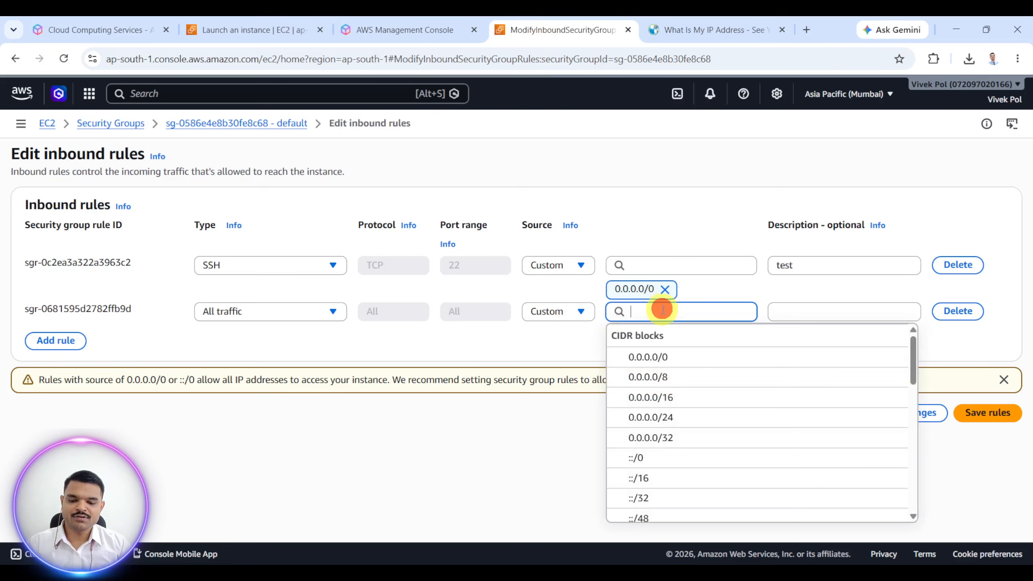
key("ctrl+v")
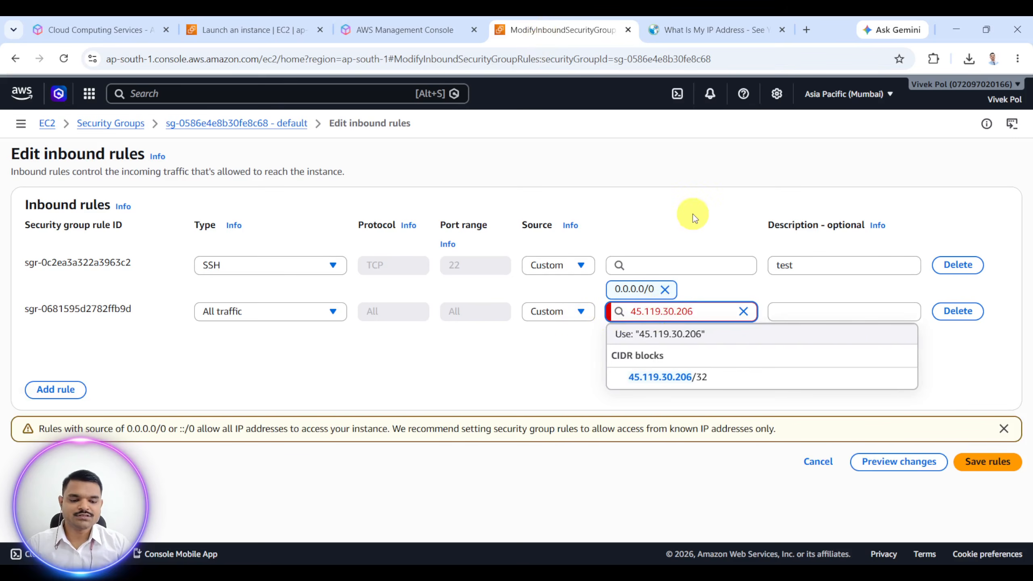
type("/32")
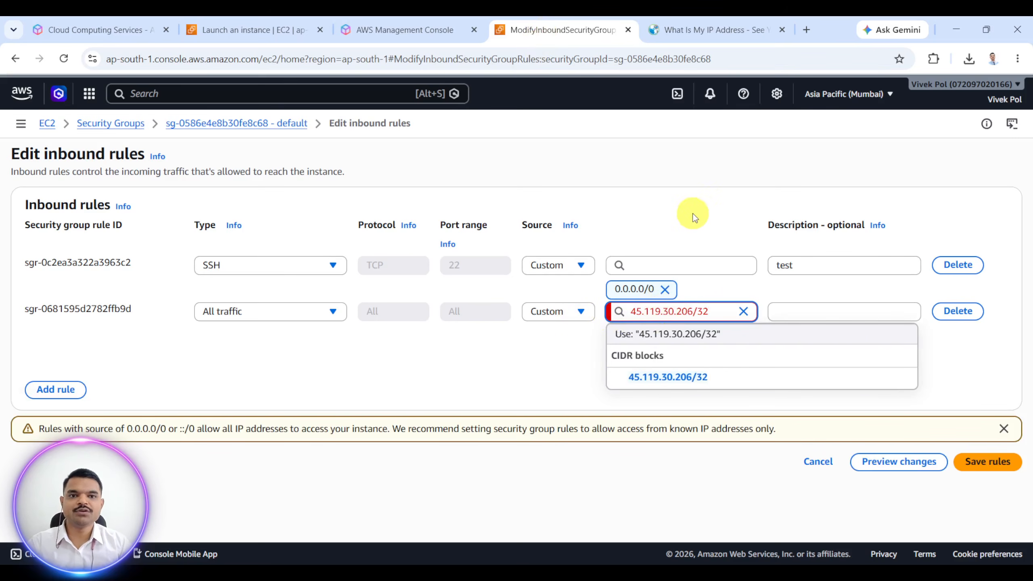
left_click(739, 381)
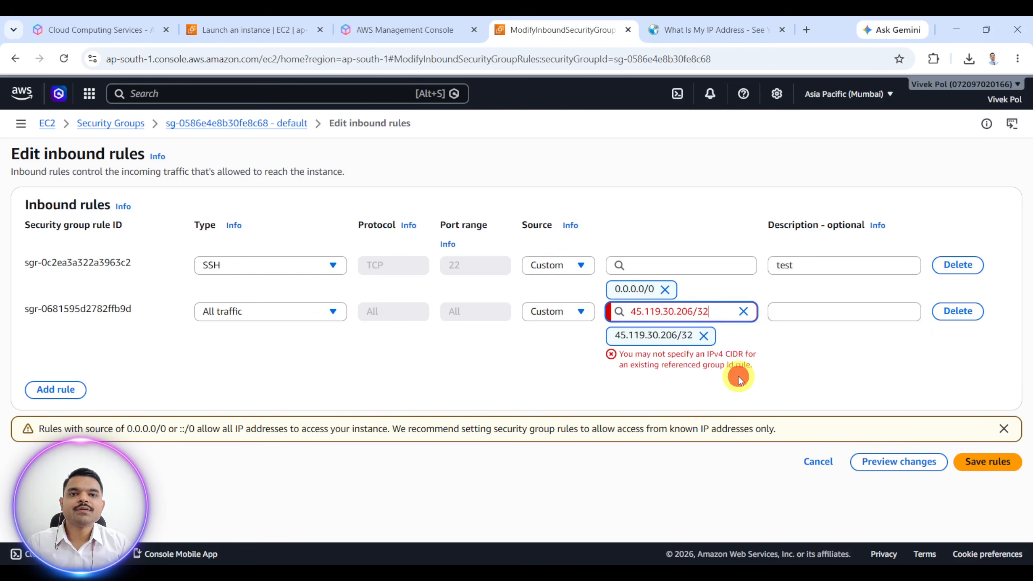
Try Anywhere-IPv4, Anywhere-IPv6 and My IP in turn as the All traffic rule's source.
left_click(558, 312)
left_click(562, 354)
left_click(568, 311)
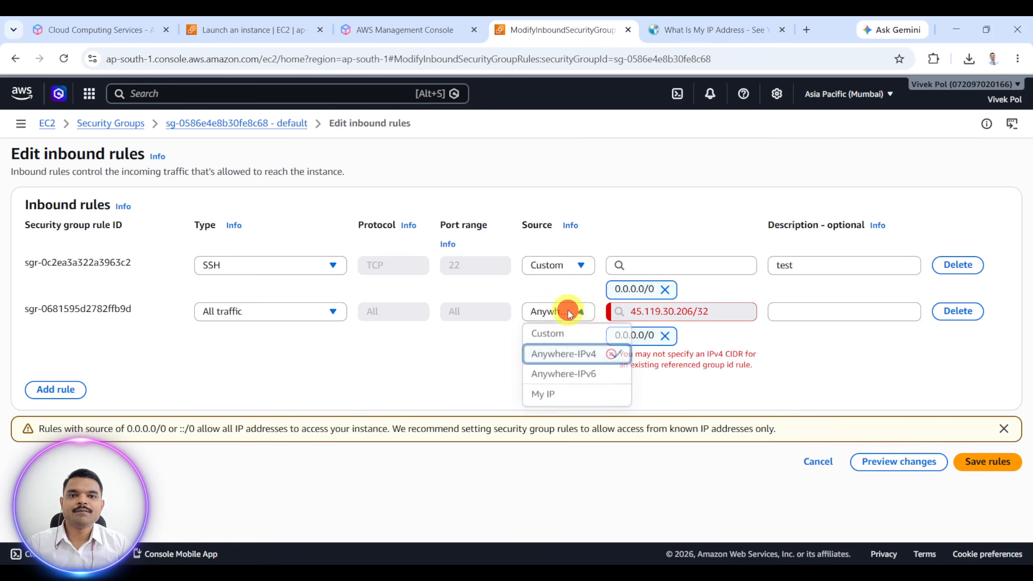
left_click(561, 372)
left_click(553, 311)
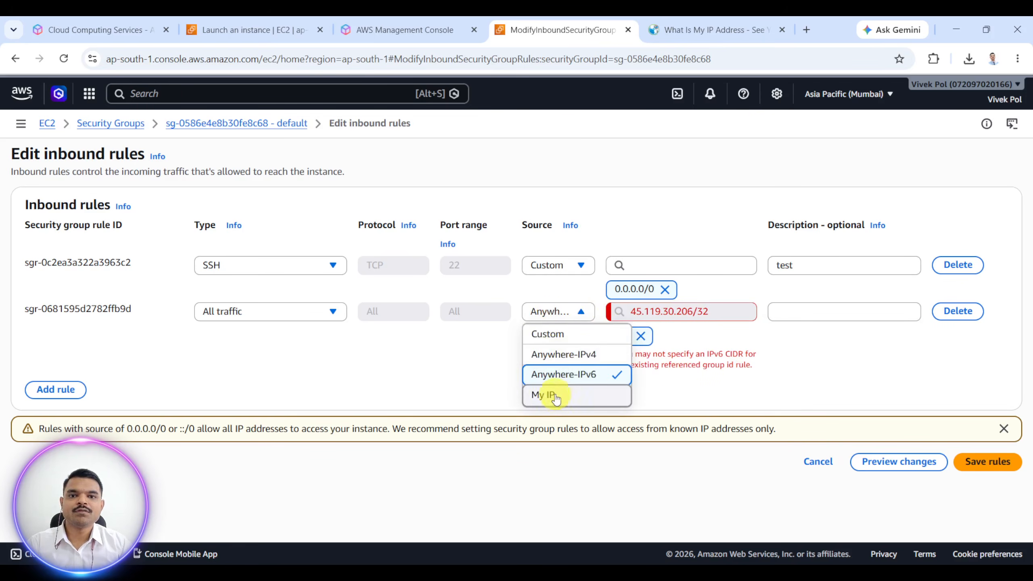
left_click(554, 396)
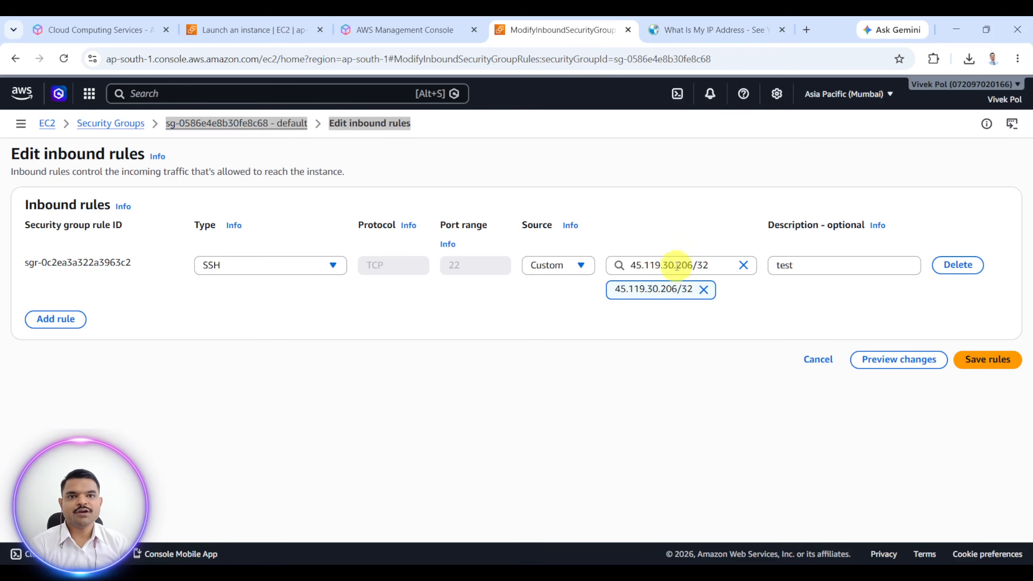
Check the SSH rule's source against the public IPv4 address on whatismyipaddress.com and save the default group's inbound rules.
left_click(680, 30)
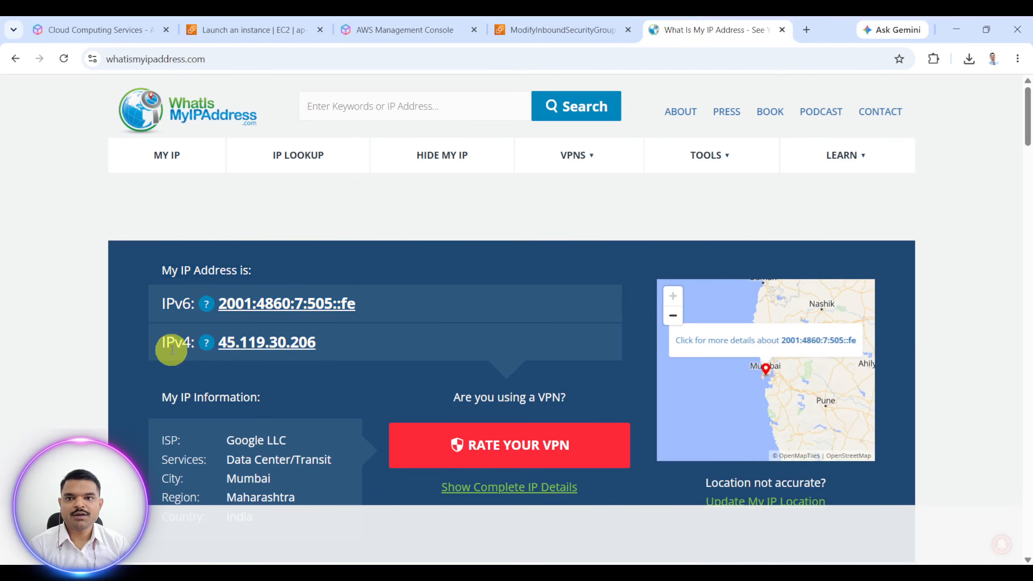
left_click(536, 30)
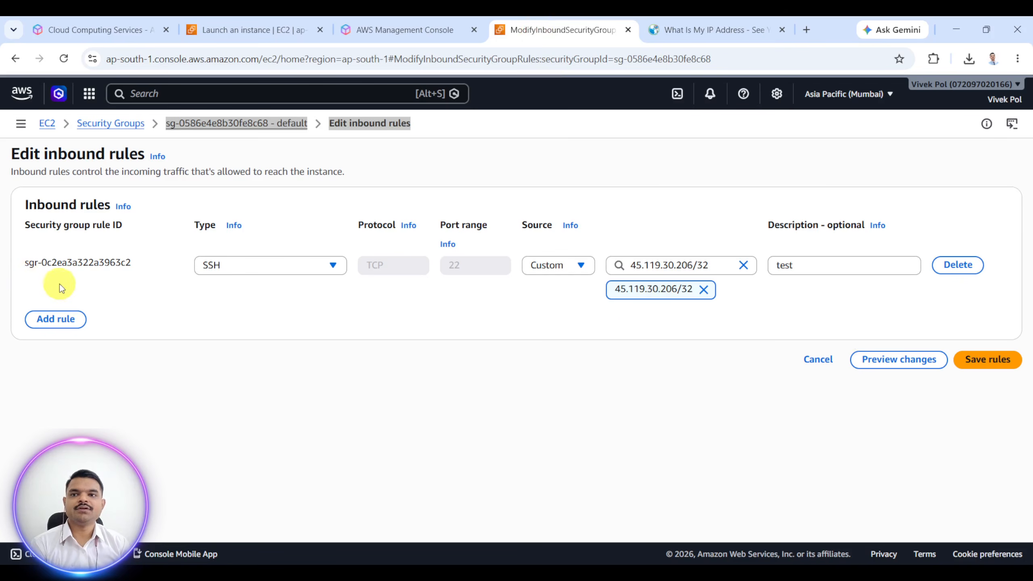
left_click(987, 359)
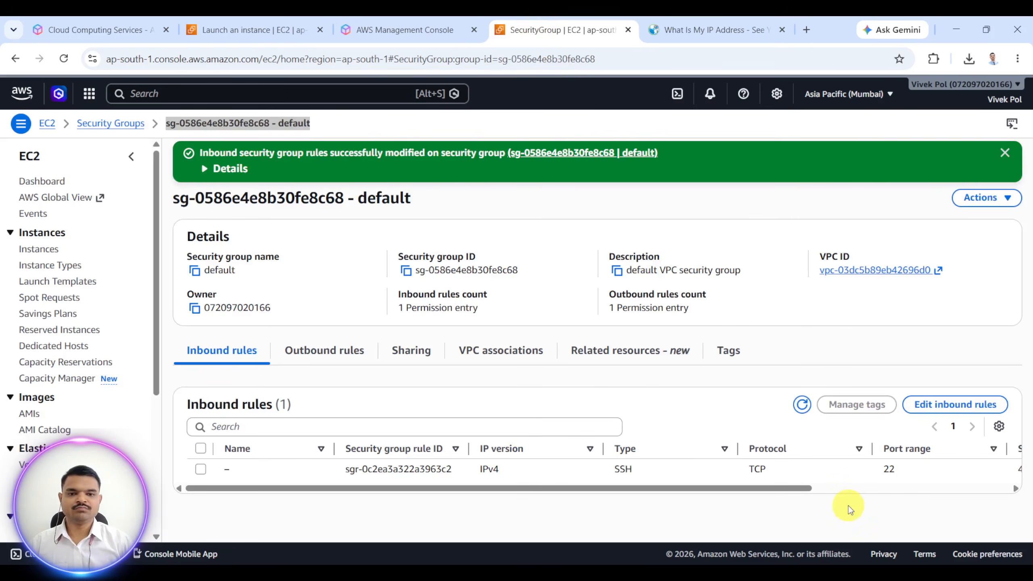
key("alt+Tab")
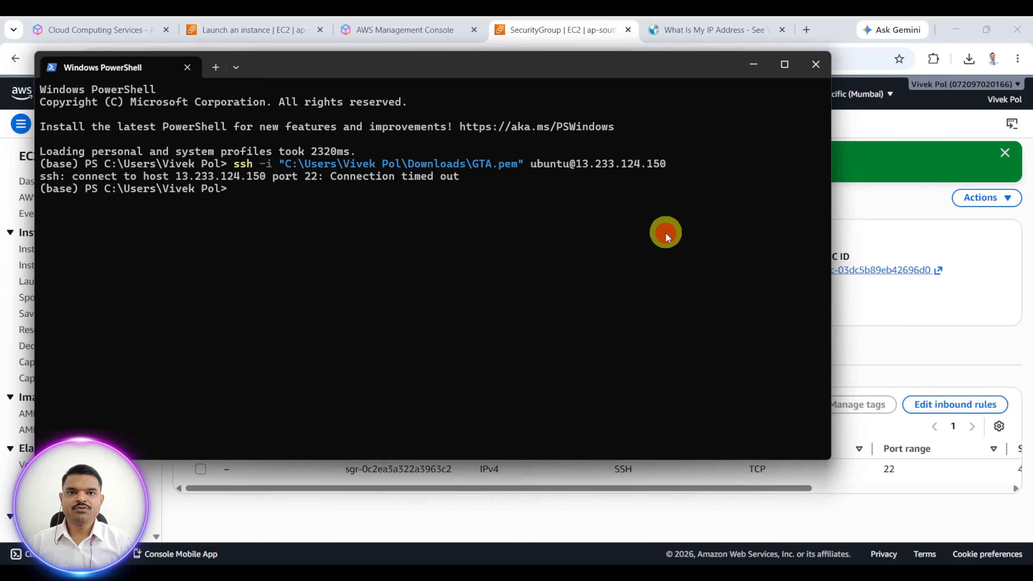
left_click_drag(669, 165, 235, 163)
key("ctrl+c")
left_click(272, 220)
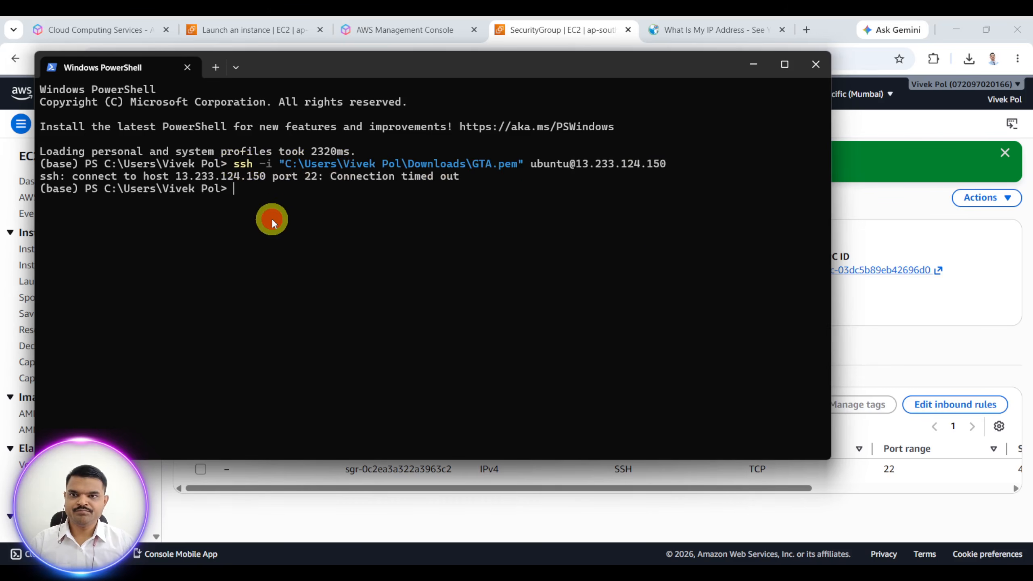
key("ctrl+v")
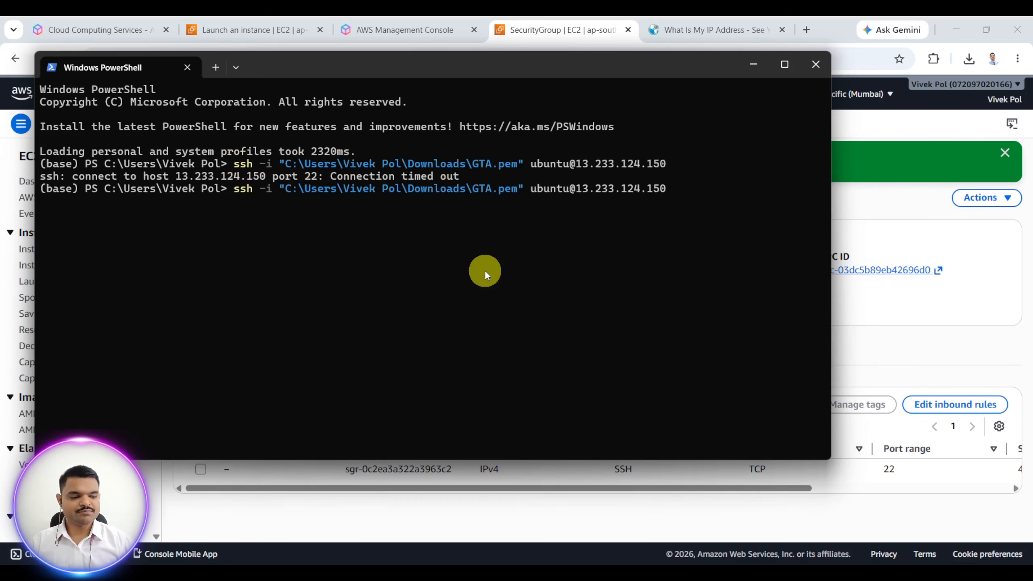
key("Return")
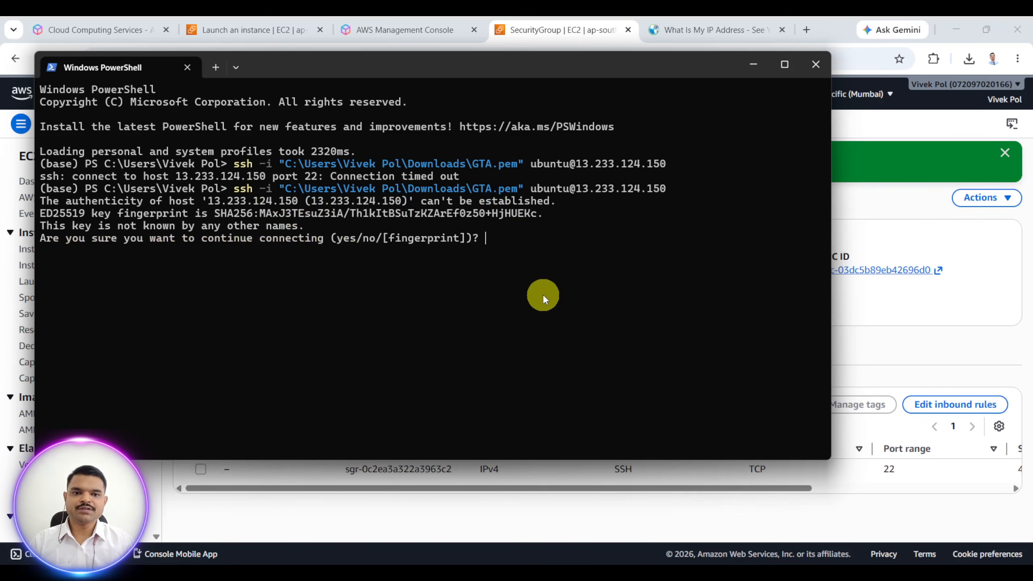
type("yes")
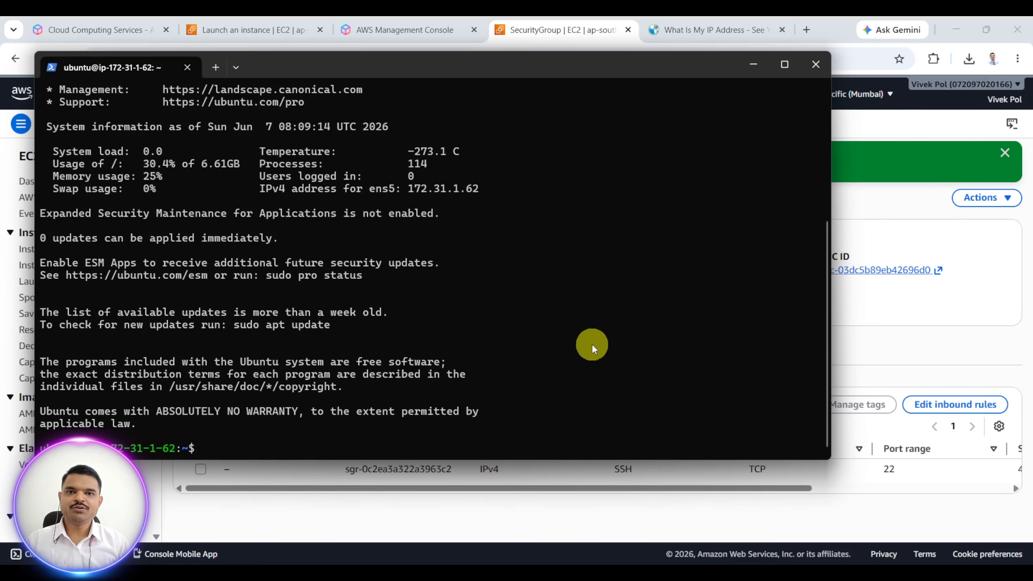
Snap the terminal window to the right half of the screen beside the AWS console and focus its prompt.
mouse_move(787, 61)
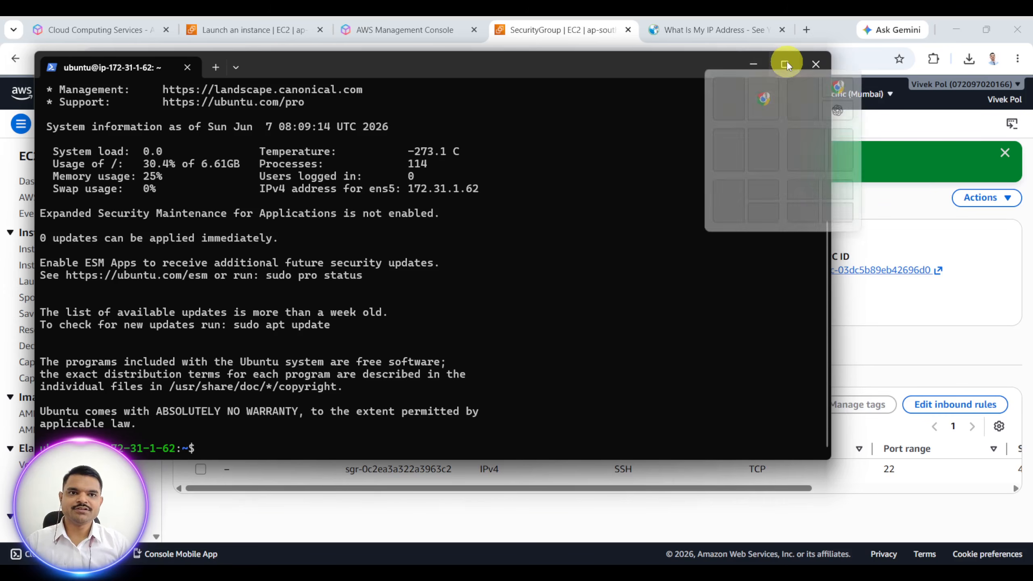
left_click(759, 148)
left_click(741, 452)
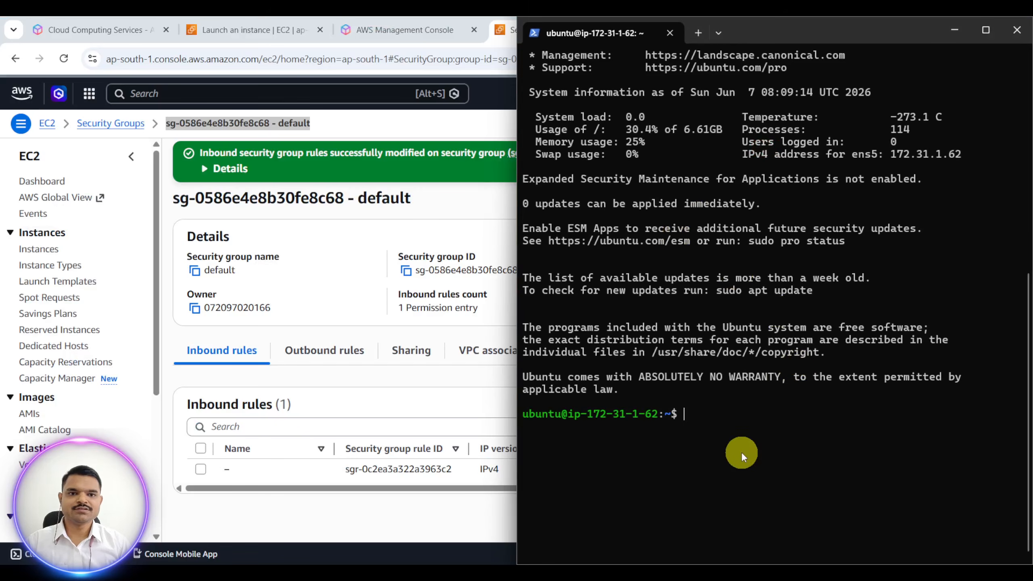
Run sudo su in the Ubuntu session to open a root shell.
type("su d")
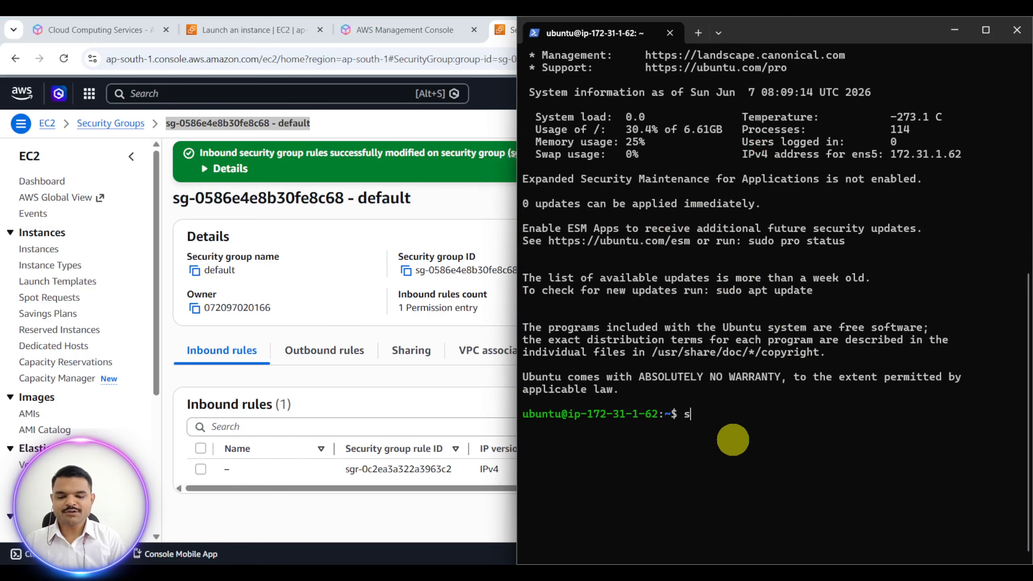
key("BackSpace")
key("BackSpace")
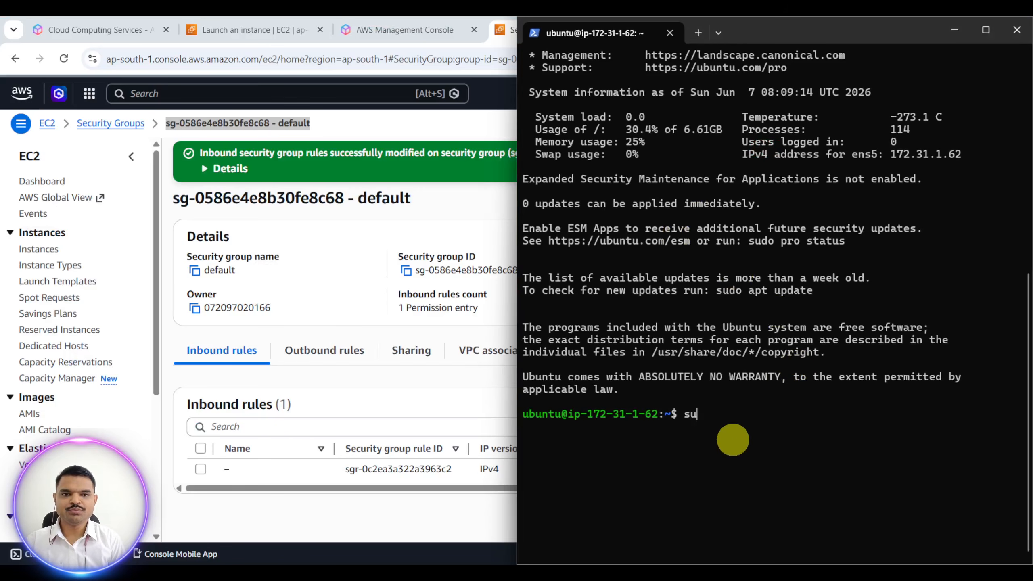
type("do su")
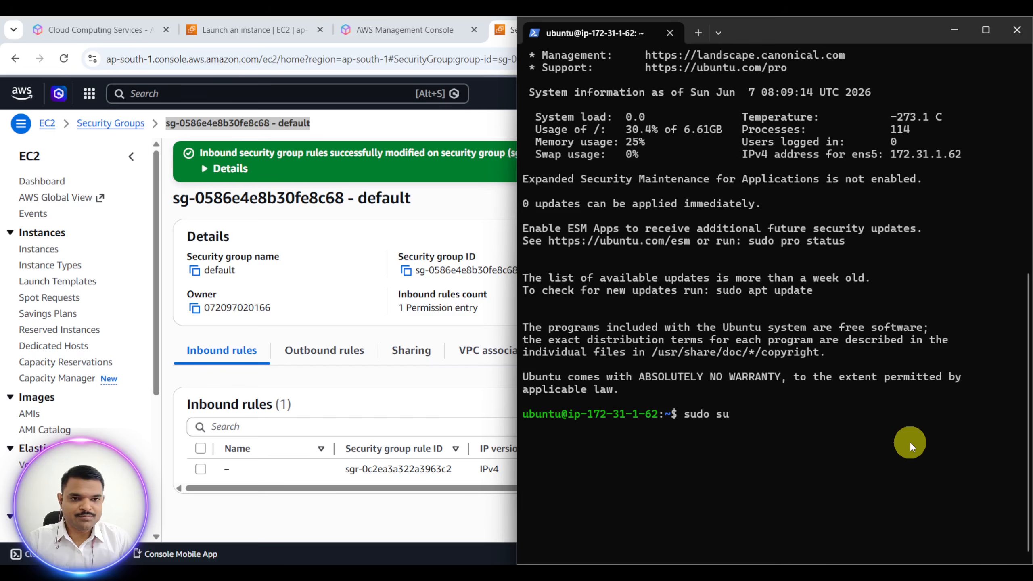
key("Return")
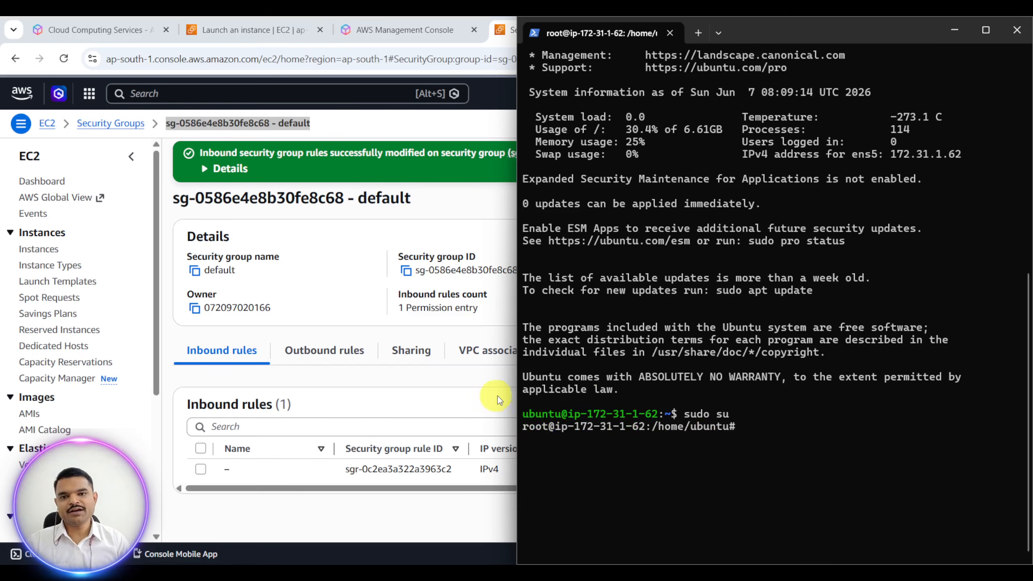
Switch back to the AWS console in Chrome and dismiss the notification above the default security group's details.
left_click(477, 379)
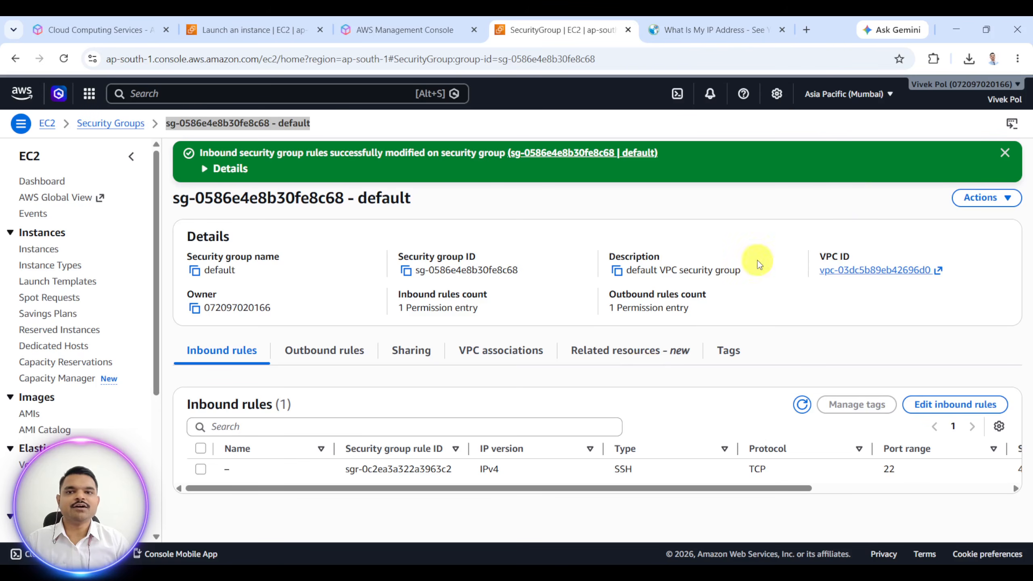
left_click(1005, 153)
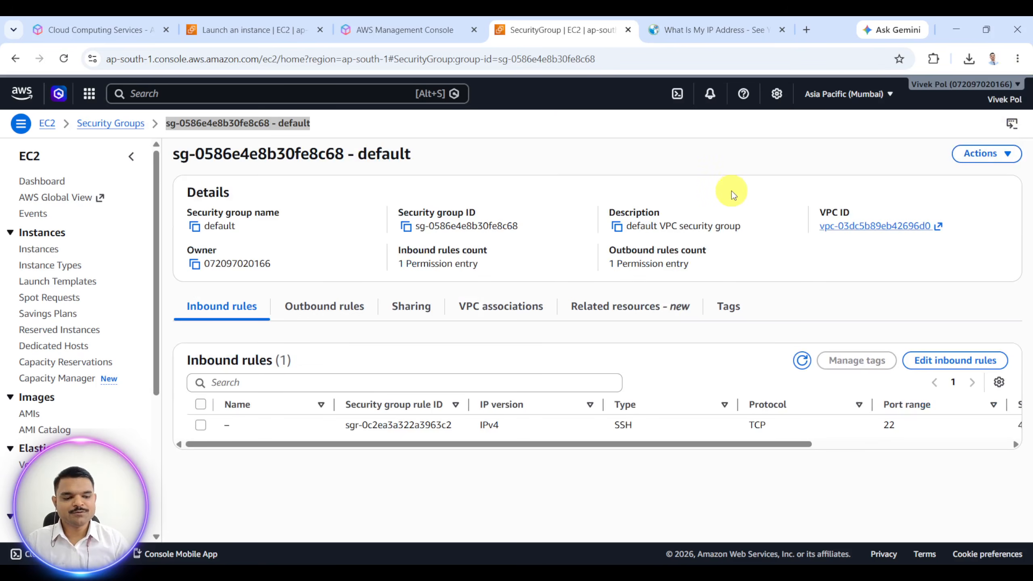